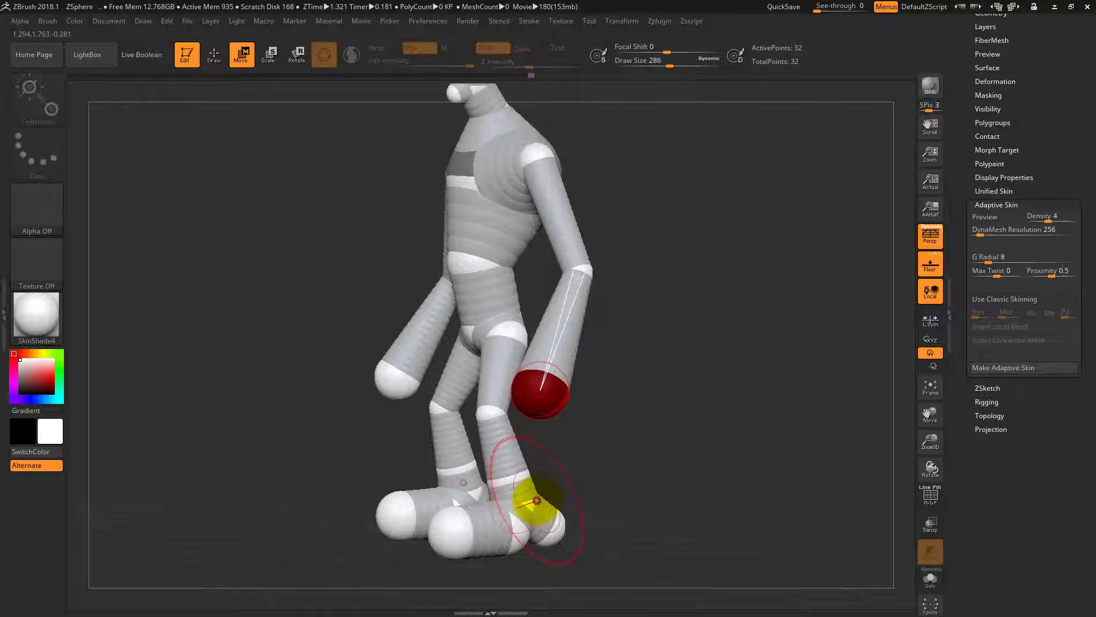
{"action": "left_click_drag", "start_coordinate": [531, 503], "coordinate": [624, 524]}
{"action": "key", "text": "ctrl+z"}
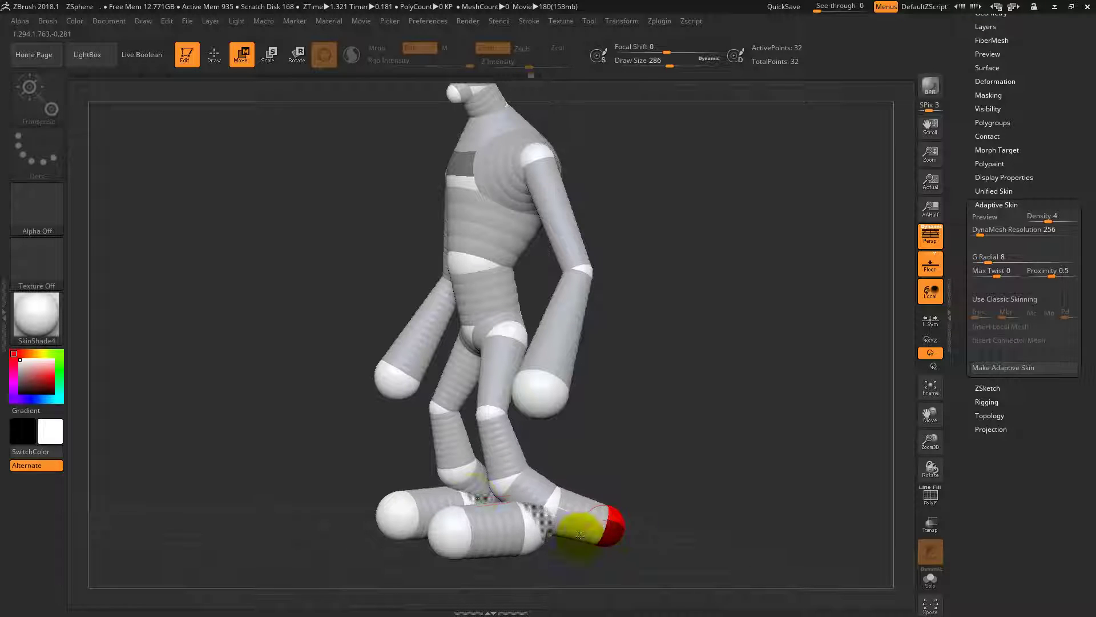
{"action": "key", "text": "ctrl+z"}
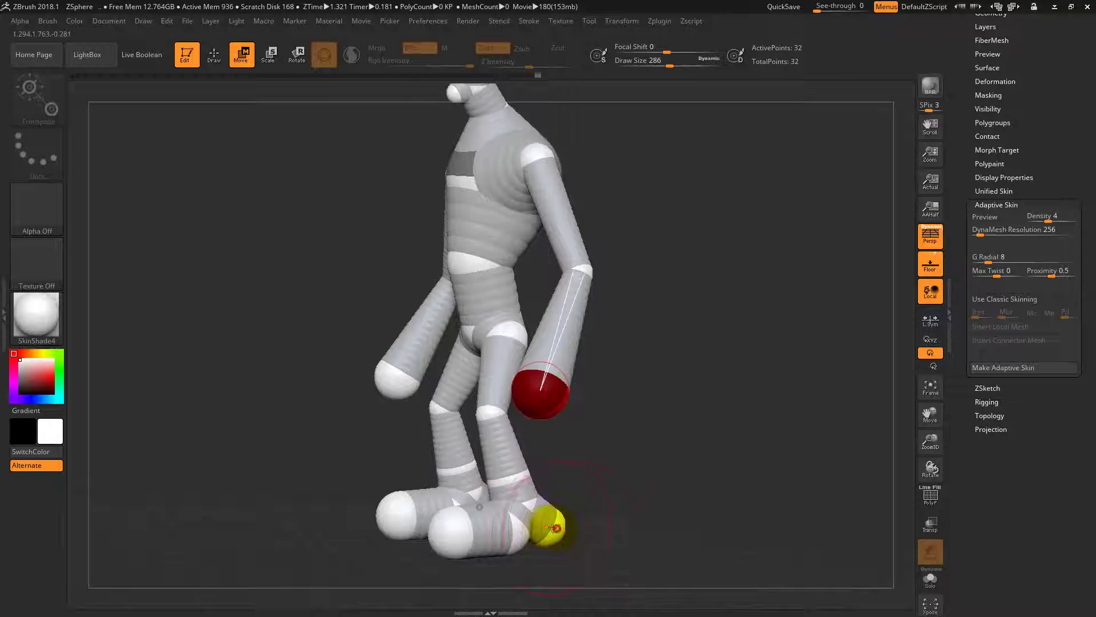
Step: Delete the extra ZSphere pair on the lower legs just above the ankles and enlarge the ankle ZSpheres
{"action": "left_click_drag", "start_coordinate": [572, 531], "coordinate": [688, 536]}
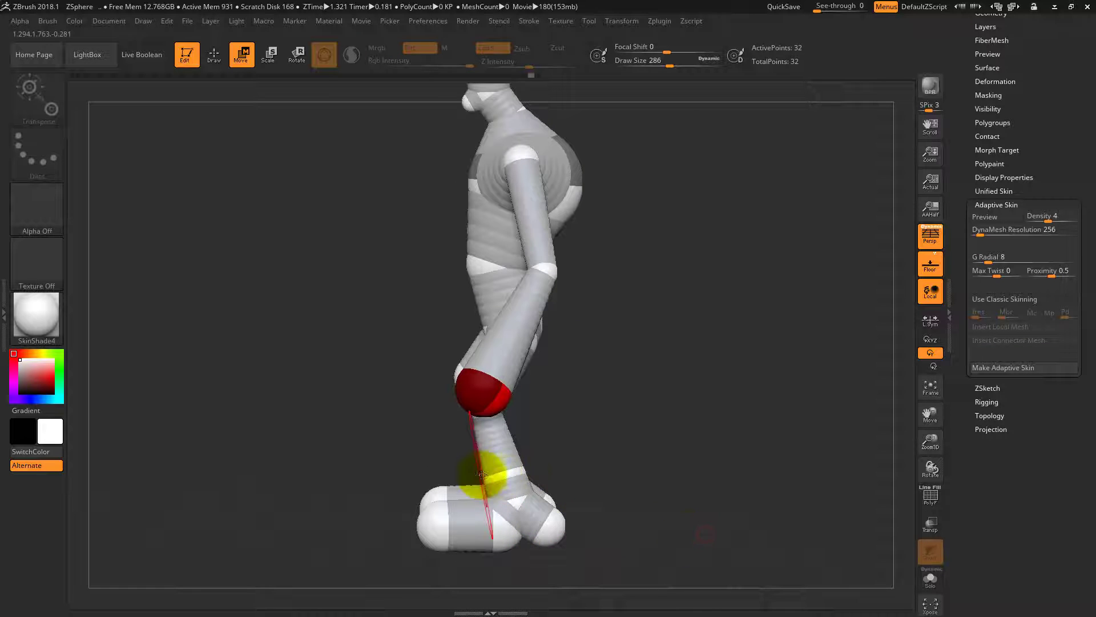
{"action": "key", "text": "q"}
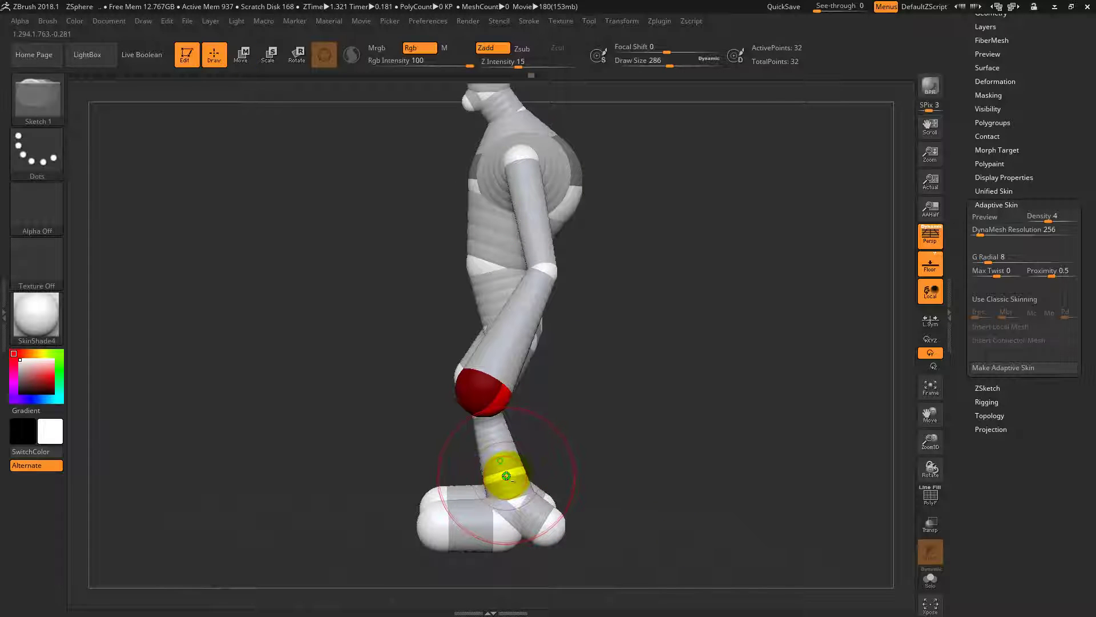
{"action": "left_click", "coordinate": [506, 474], "text": "alt"}
{"action": "left_click_drag", "start_coordinate": [582, 489], "coordinate": [577, 516]}
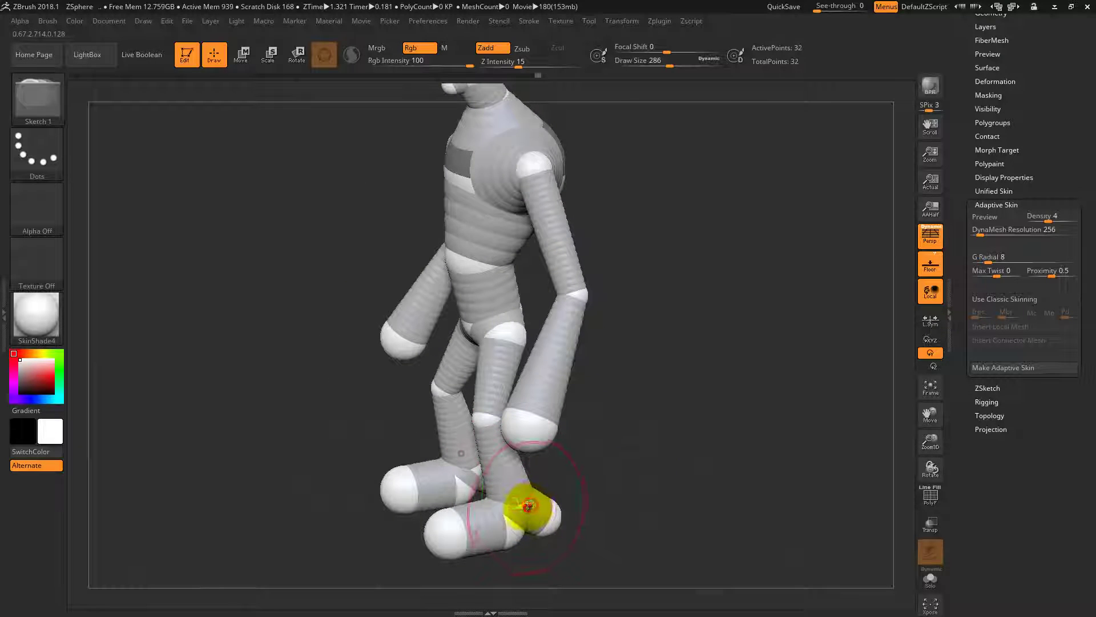
{"action": "left_click", "coordinate": [529, 520], "text": "alt"}
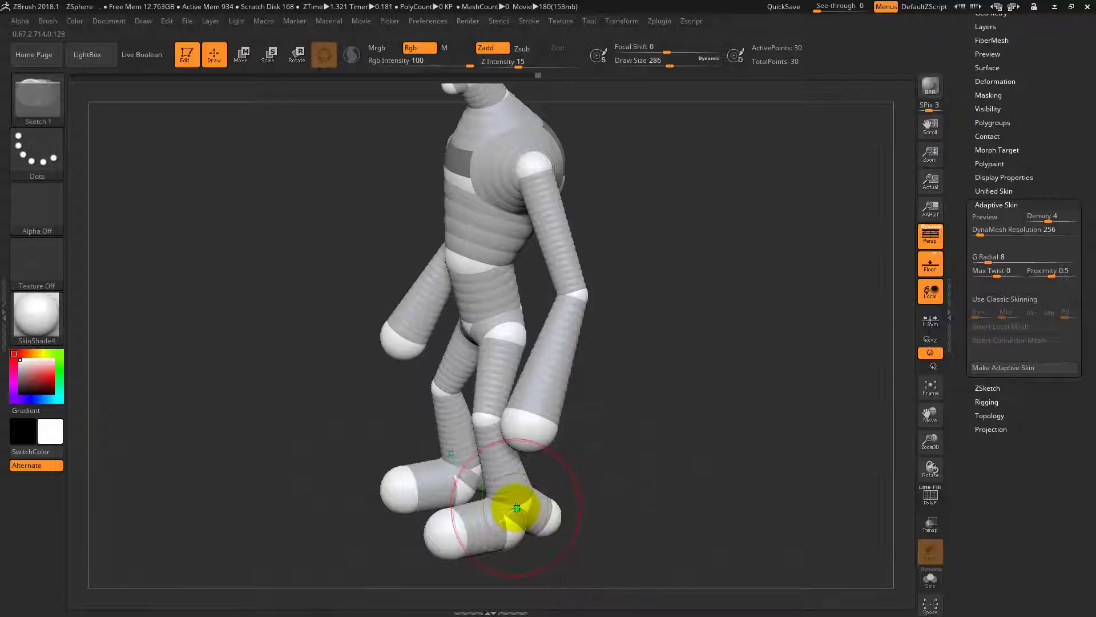
{"action": "key", "text": "e"}
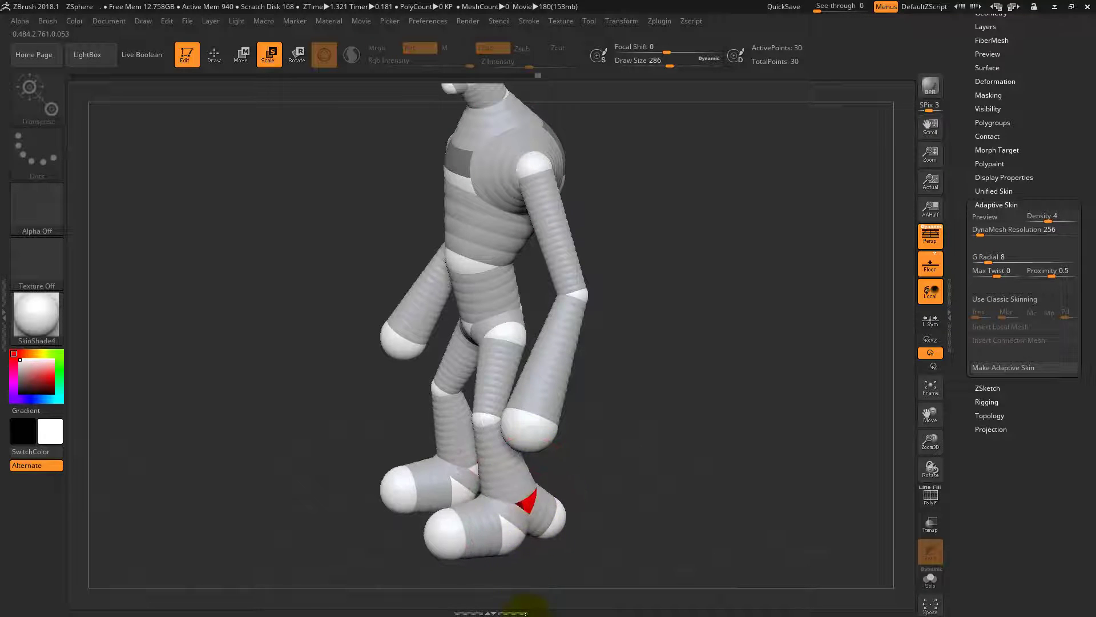
Step: Add a symmetrical hand ZSphere at the end of each forearm, sized to about match the wrist sphere
{"action": "left_click_drag", "start_coordinate": [649, 457], "coordinate": [624, 311]}
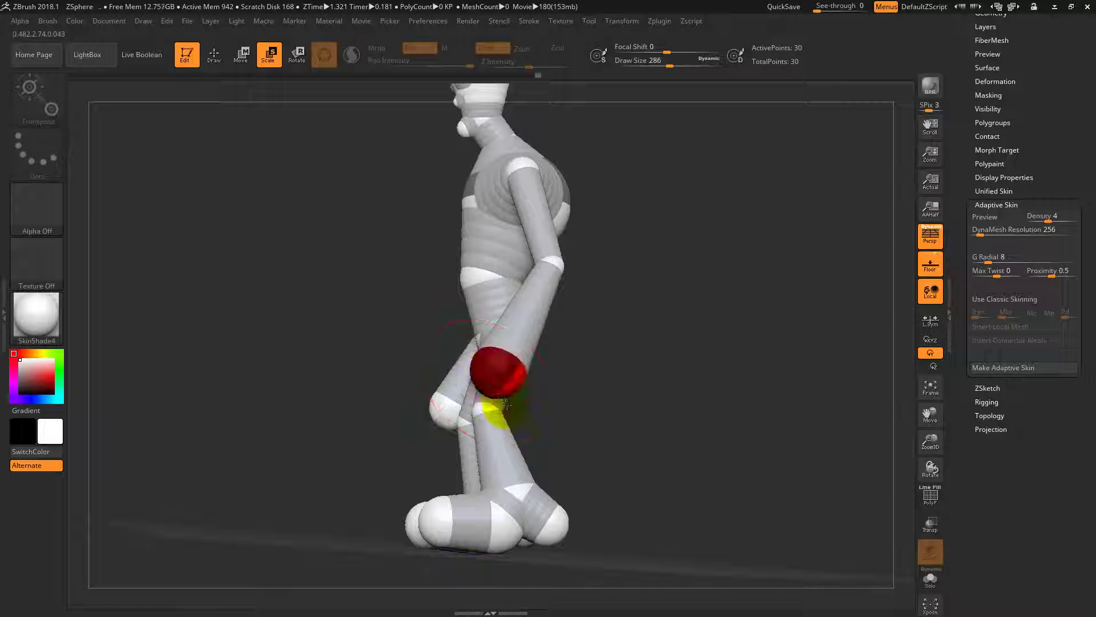
{"action": "left_click_drag", "start_coordinate": [506, 405], "coordinate": [546, 386]}
{"action": "key", "text": "ctrl+z"}
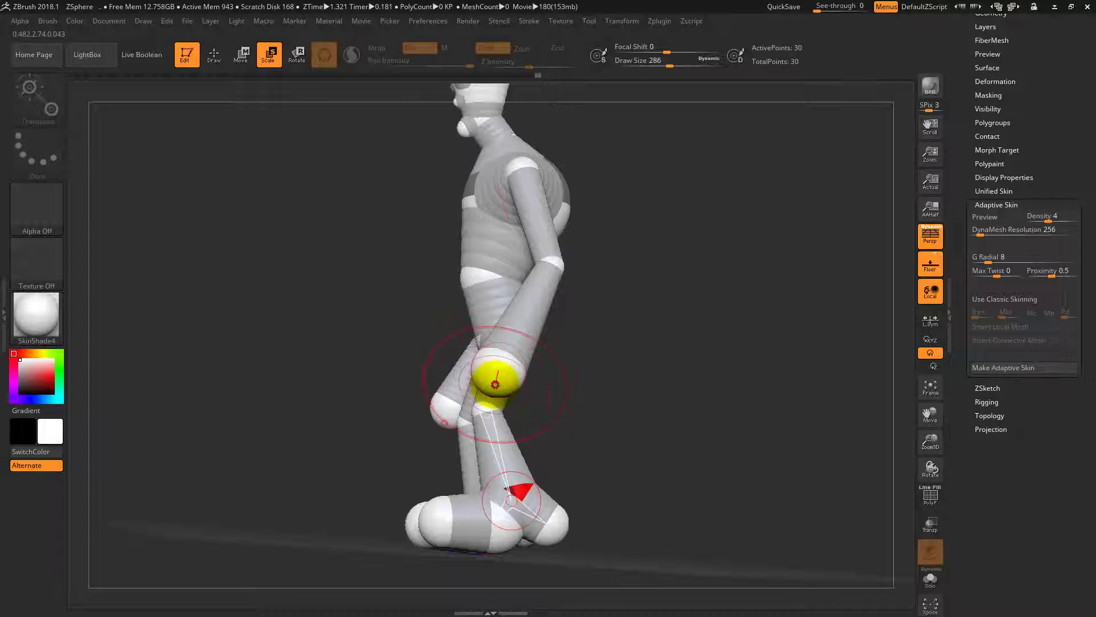
{"action": "key", "text": "q"}
{"action": "left_click", "coordinate": [497, 385]}
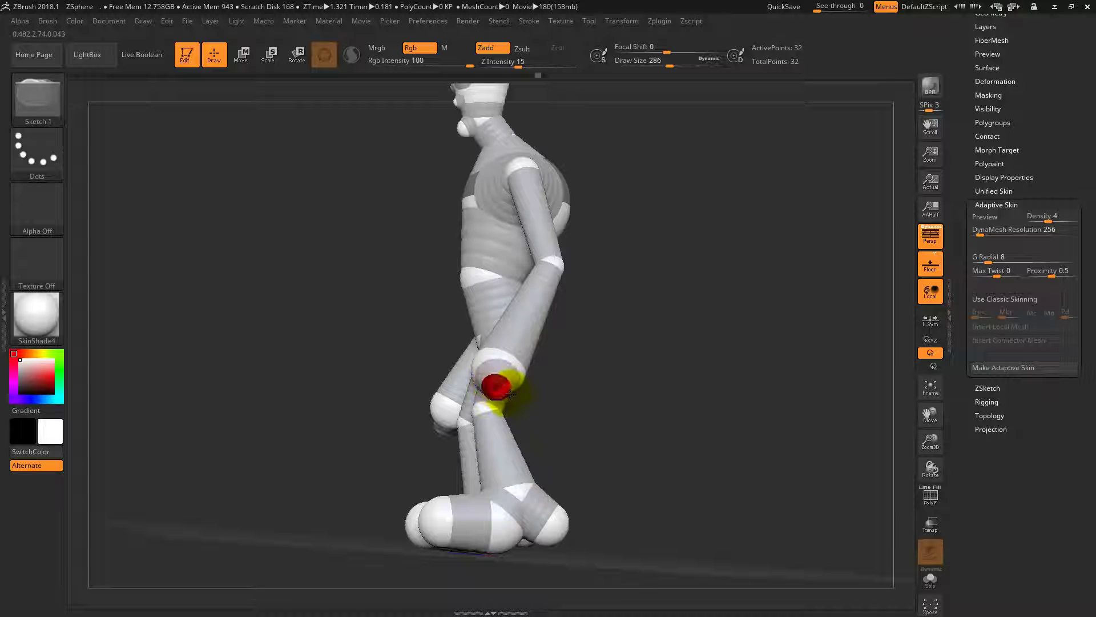
{"action": "left_click_drag", "start_coordinate": [512, 393], "coordinate": [511, 393]}
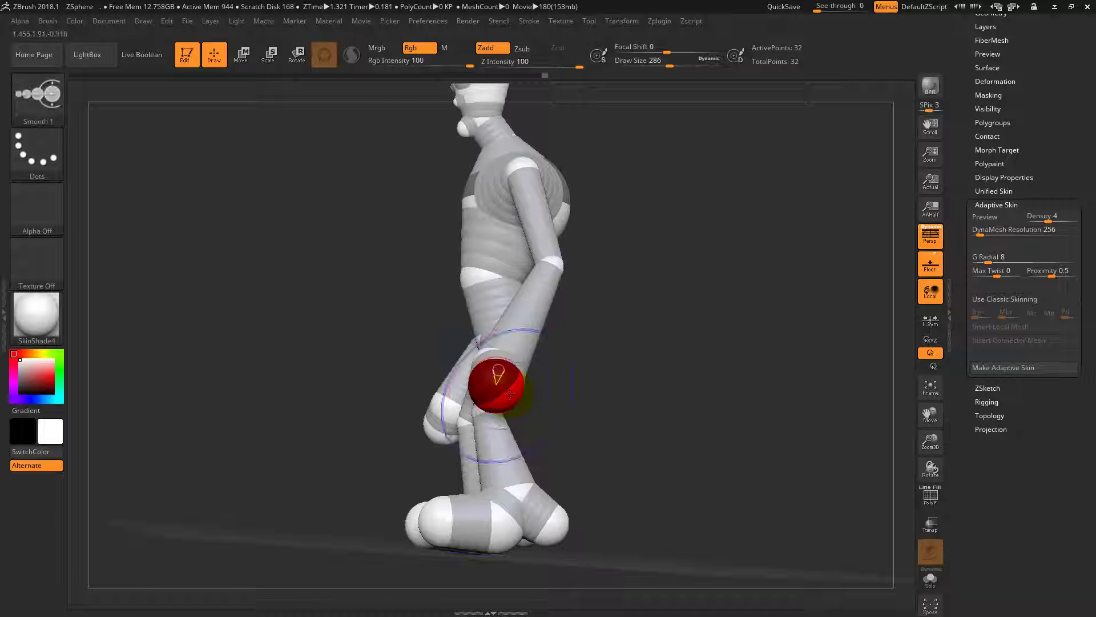
{"action": "mouse_move", "coordinate": [640, 410]}
{"action": "left_mouse_down"}
{"action": "mouse_move", "coordinate": [673, 408]}
{"action": "mouse_move", "coordinate": [651, 420]}
{"action": "left_mouse_up"}
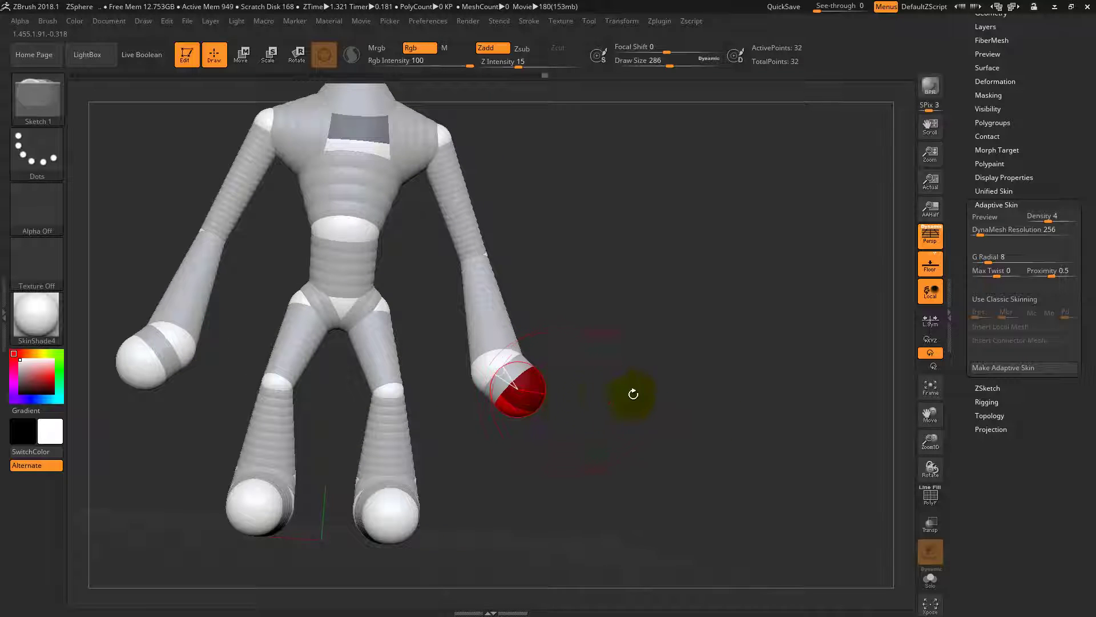
Step: Reduce the draw size to 1 and move the hand ZSpheres to line up below the wrists
{"action": "key", "text": "w"}
{"action": "mouse_move", "coordinate": [535, 402]}
{"action": "left_mouse_down"}
{"action": "mouse_move", "coordinate": [496, 405]}
{"action": "mouse_move", "coordinate": [536, 403]}
{"action": "mouse_move", "coordinate": [517, 378]}
{"action": "mouse_move", "coordinate": [526, 418]}
{"action": "mouse_move", "coordinate": [514, 414]}
{"action": "left_mouse_up"}
{"action": "key", "text": "ctrl+z"}
{"action": "left_click_drag", "start_coordinate": [669, 68], "coordinate": [597, 63]}
{"action": "mouse_move", "coordinate": [515, 415]}
{"action": "left_mouse_down"}
{"action": "mouse_move", "coordinate": [497, 414]}
{"action": "mouse_move", "coordinate": [508, 415]}
{"action": "left_mouse_up"}
{"action": "left_click_drag", "start_coordinate": [661, 406], "coordinate": [588, 392]}
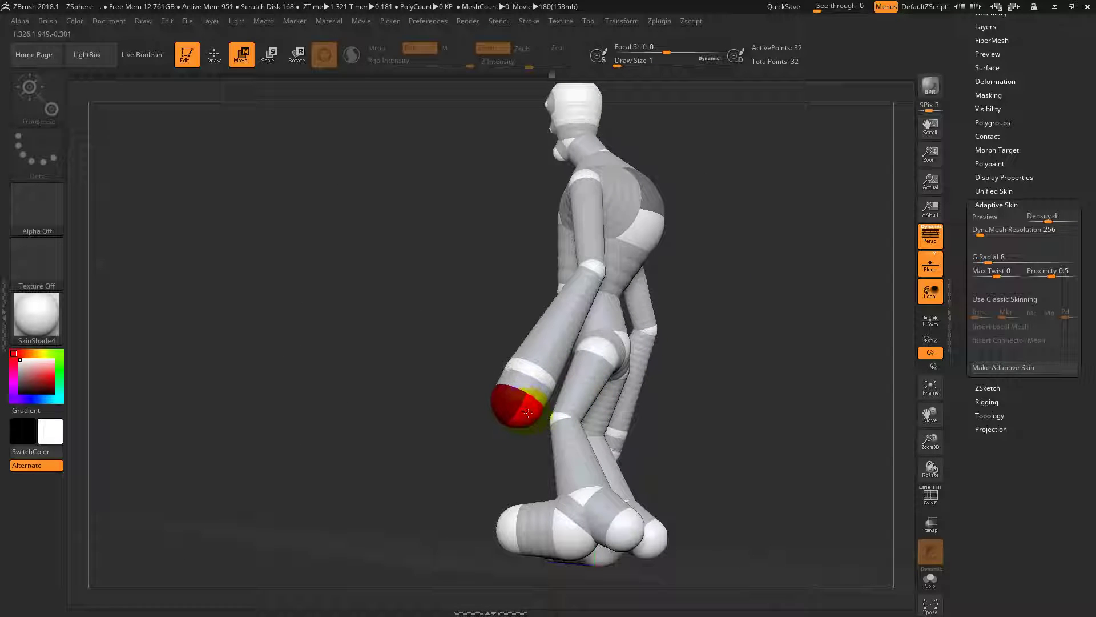
{"action": "left_click_drag", "start_coordinate": [332, 457], "coordinate": [411, 477]}
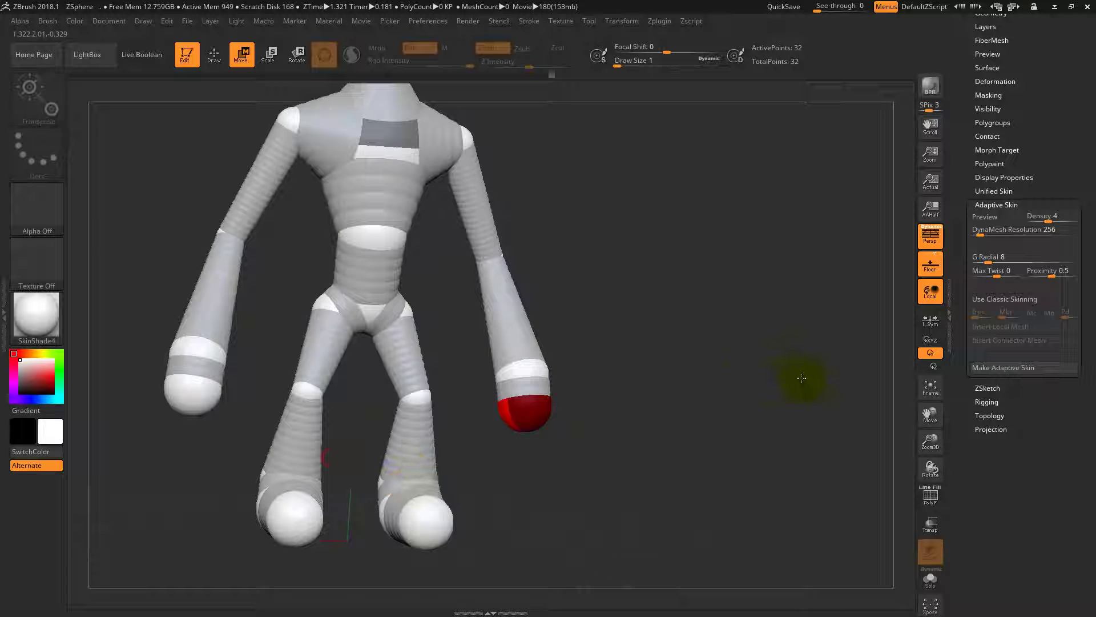
Step: Preview the figure's adaptive skin from the side and front, and generate the adaptive skin mesh
{"action": "key", "text": "a"}
{"action": "left_click_drag", "start_coordinate": [704, 375], "coordinate": [676, 308]}
{"action": "left_click", "coordinate": [930, 340]}
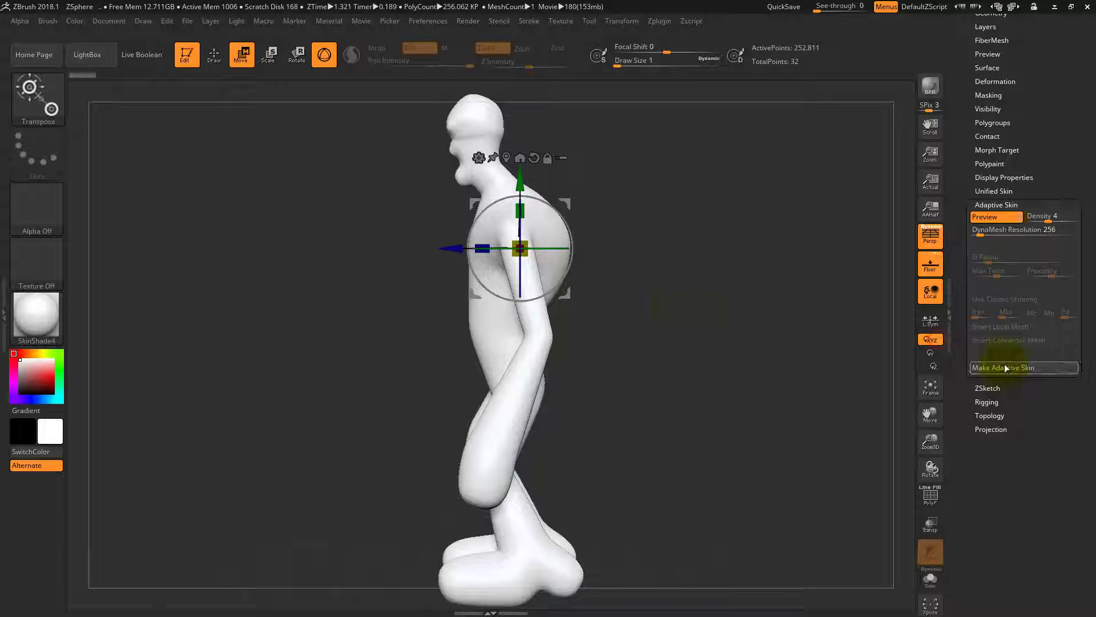
{"action": "left_click_drag", "start_coordinate": [698, 378], "coordinate": [656, 367]}
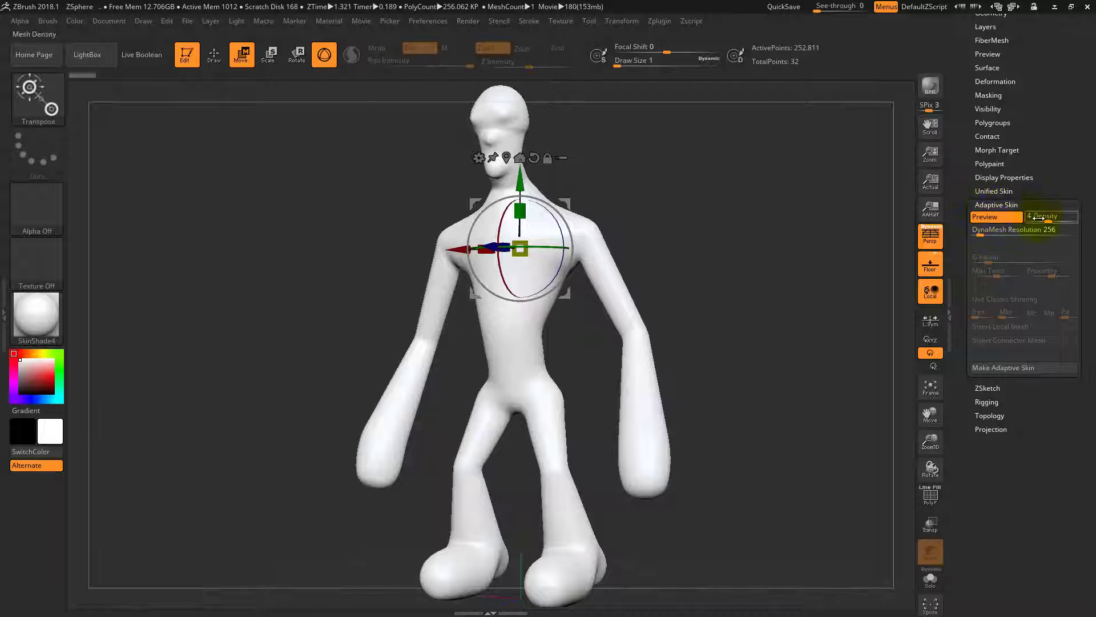
{"action": "left_click", "coordinate": [1019, 371]}
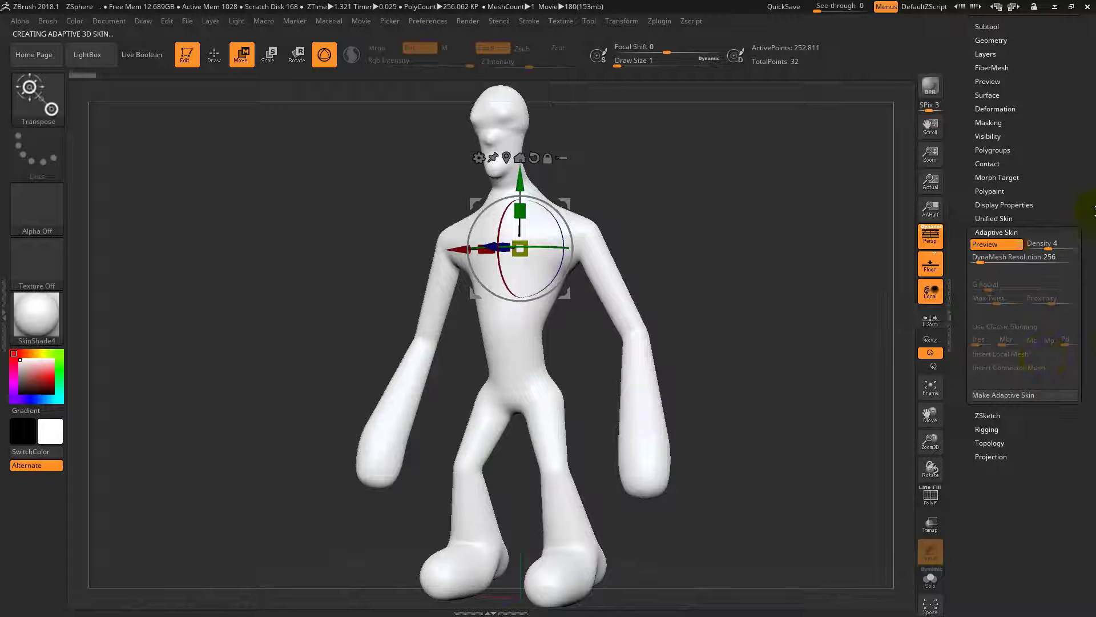
Step: Bring the tool thumbnails into view by closing the Draw palette, and make Skin_ZSphere_2 the active tool
{"action": "left_click_drag", "start_coordinate": [1092, 209], "coordinate": [1084, 405]}
{"action": "left_click_drag", "start_coordinate": [1095, 222], "coordinate": [1043, 199]}
{"action": "scroll", "coordinate": [1044, 198], "scroll_direction": "up", "scroll_amount": 1}
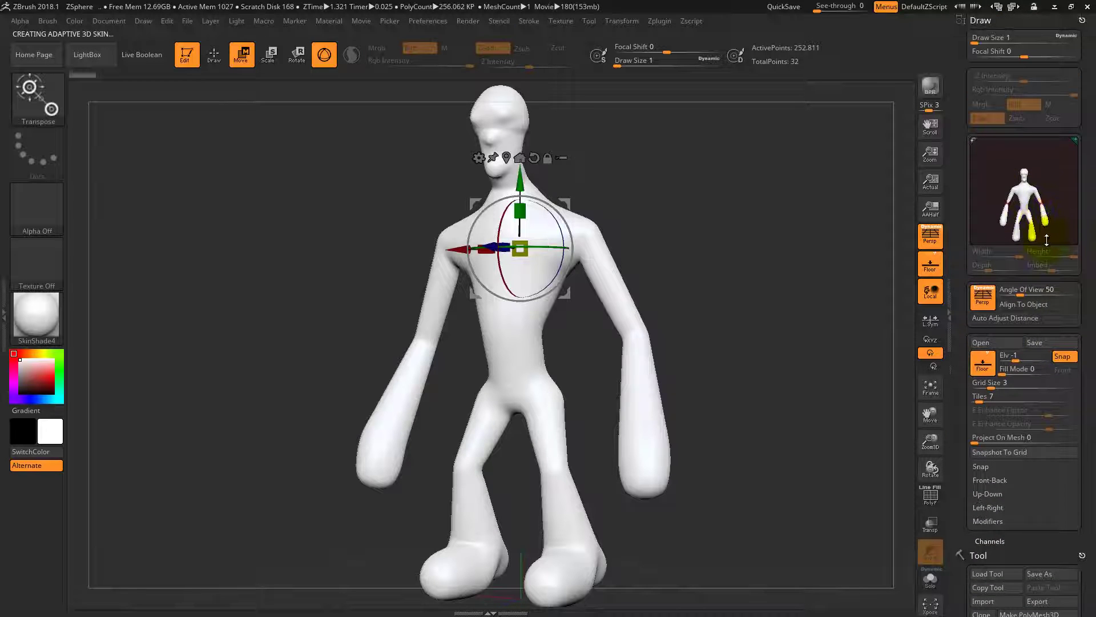
{"action": "left_click", "coordinate": [1082, 21]}
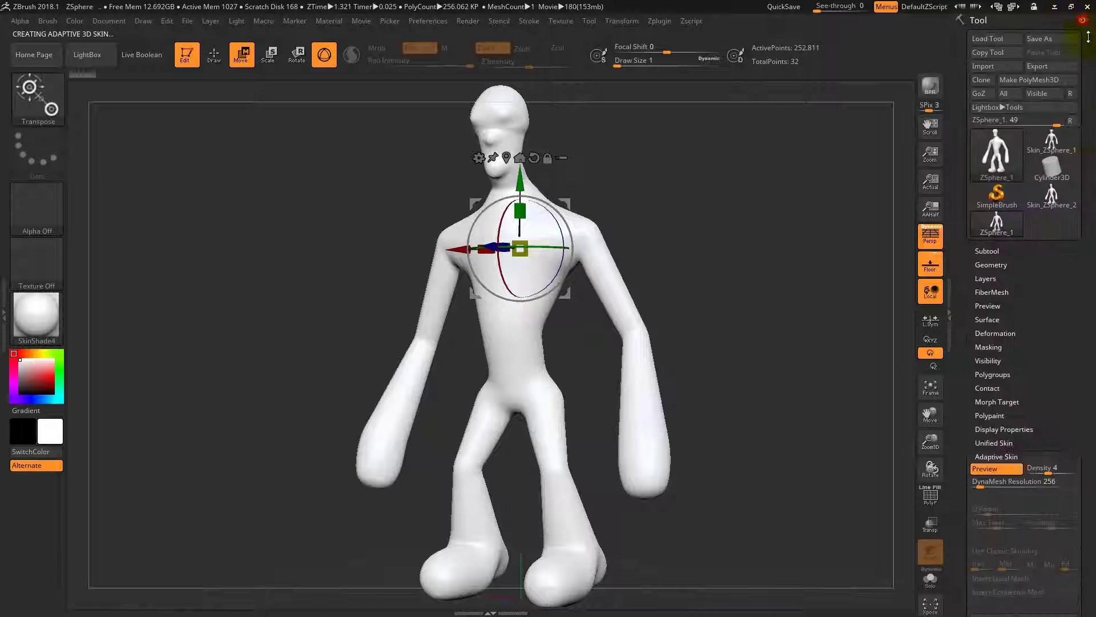
{"action": "mouse_move", "coordinate": [1058, 152]}
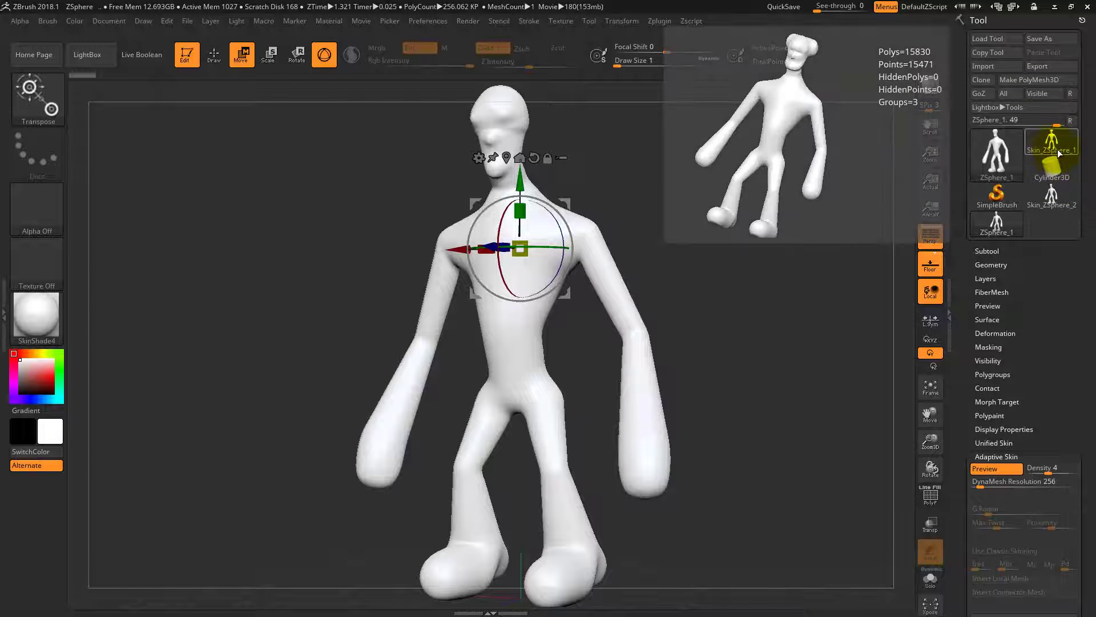
{"action": "mouse_move", "coordinate": [1059, 202]}
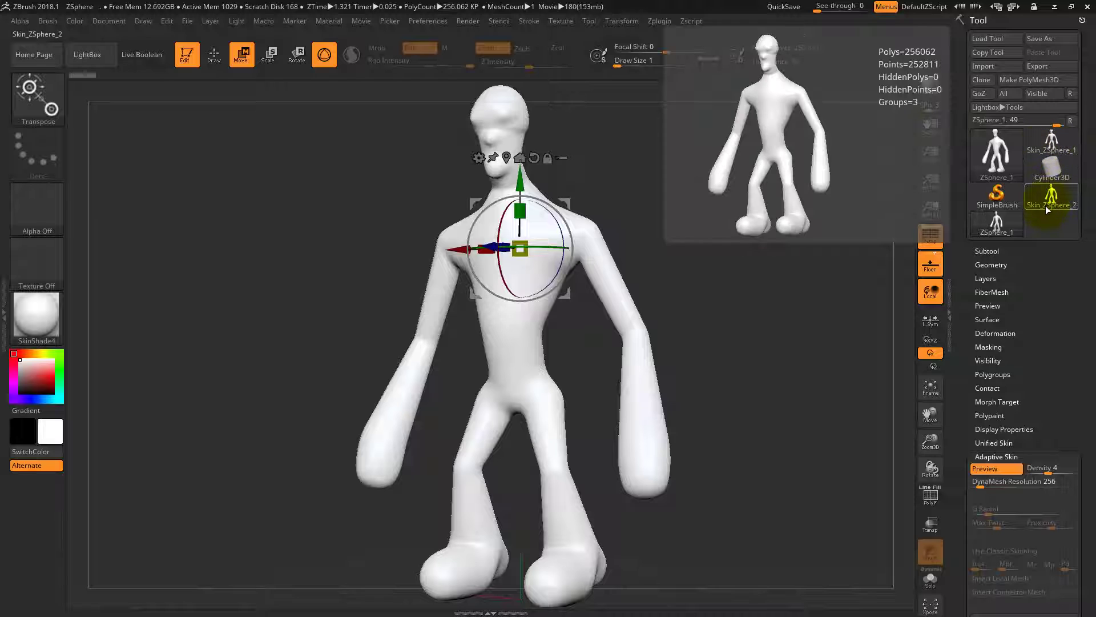
{"action": "left_click", "coordinate": [1052, 206]}
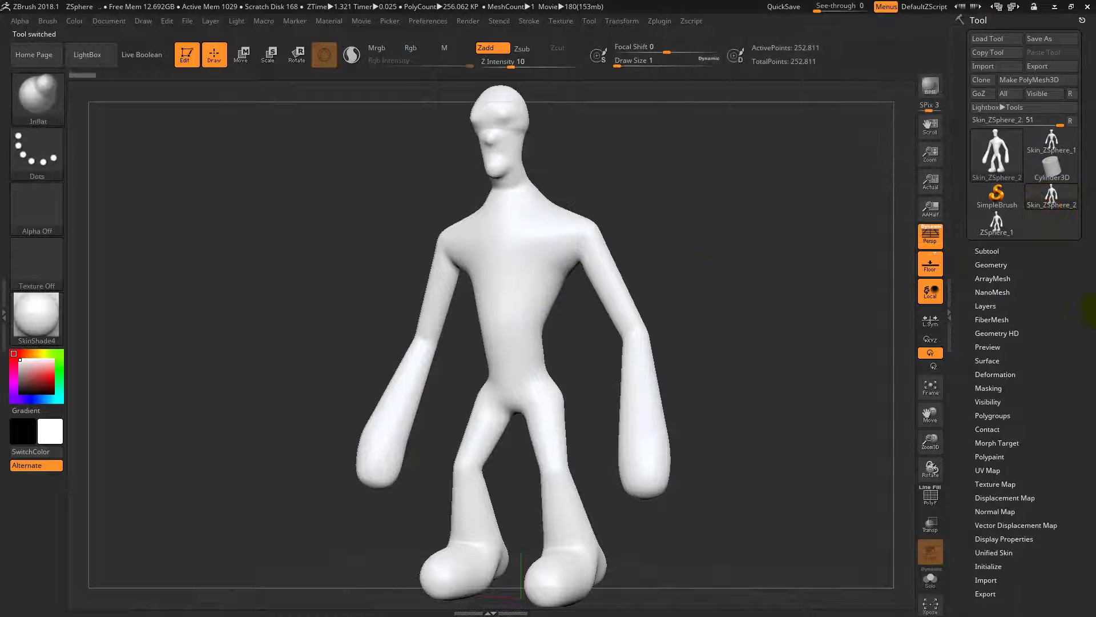
Step: Check the mesh's polyframe wireframe and set its DynaMesh resolution to 64
{"action": "left_click_drag", "start_coordinate": [724, 390], "coordinate": [692, 403]}
{"action": "key", "text": "shift+f"}
{"action": "key", "text": "shift+f"}
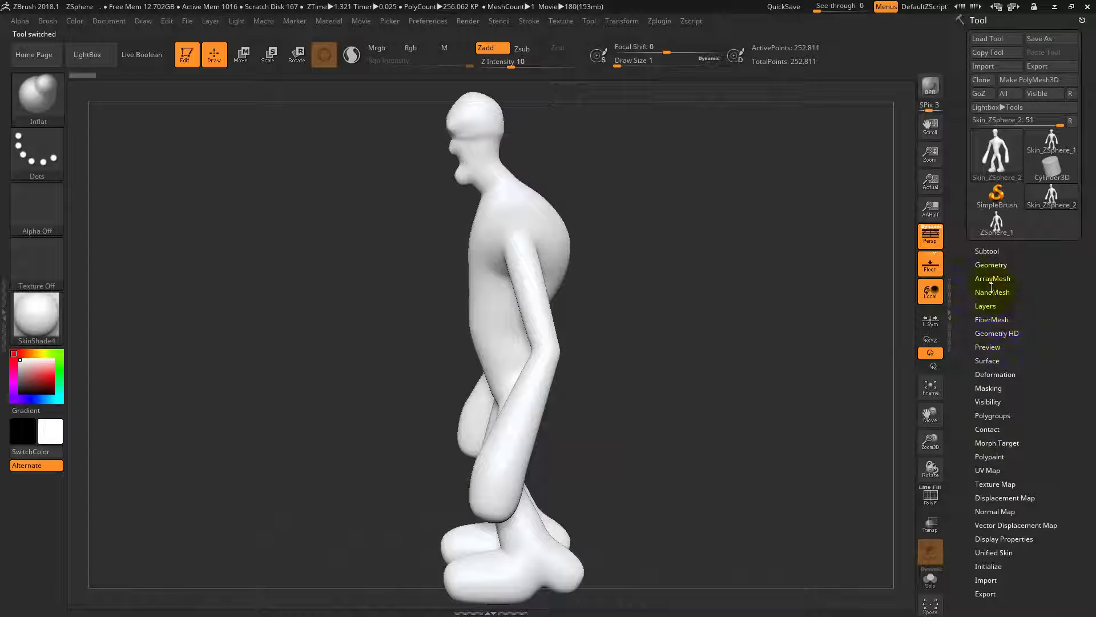
{"action": "left_click", "coordinate": [991, 264]}
{"action": "left_click", "coordinate": [990, 455]}
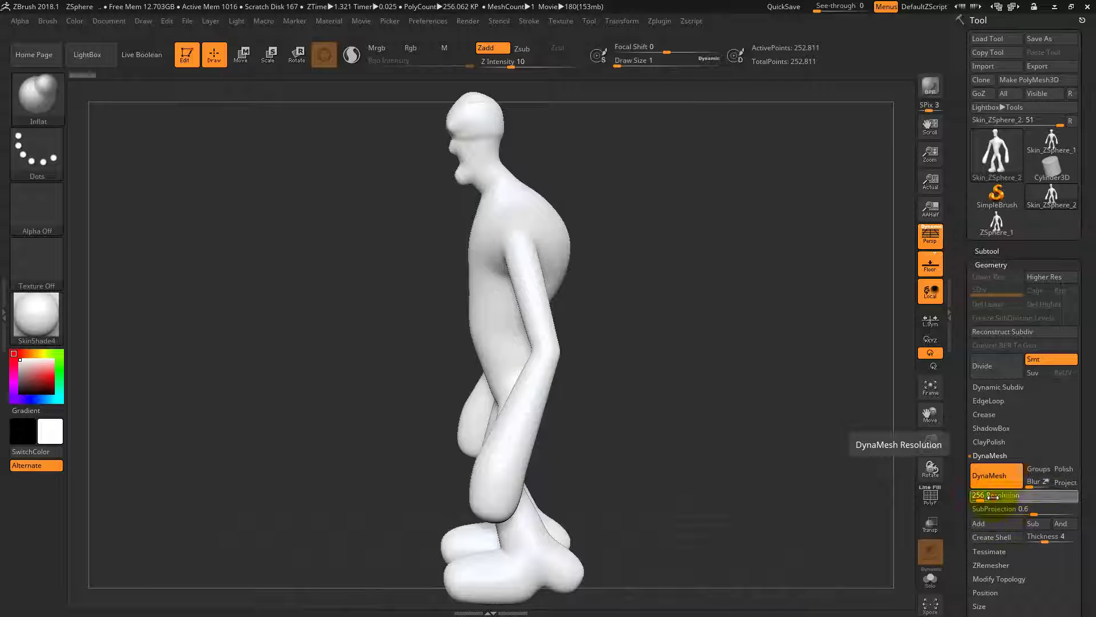
{"action": "left_click", "coordinate": [992, 497]}
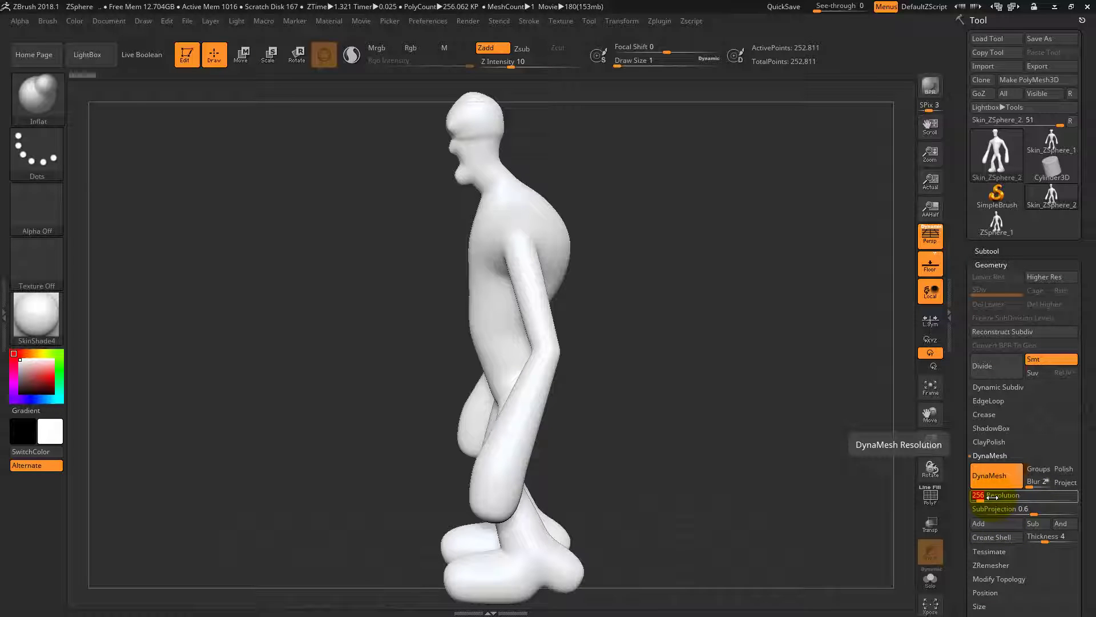
{"action": "type", "text": "12"}
{"action": "key", "text": "Return"}
Step: Smooth the side of the face and remesh the whole figure with DynaMesh
{"action": "left_click_drag", "start_coordinate": [646, 257], "coordinate": [717, 268]}
{"action": "right_click_drag", "start_coordinate": [648, 264], "coordinate": [695, 200], "text": "ctrl"}
{"action": "left_click_drag", "start_coordinate": [692, 173], "coordinate": [682, 337], "text": "alt"}
{"action": "left_click_drag", "start_coordinate": [672, 299], "coordinate": [652, 294]}
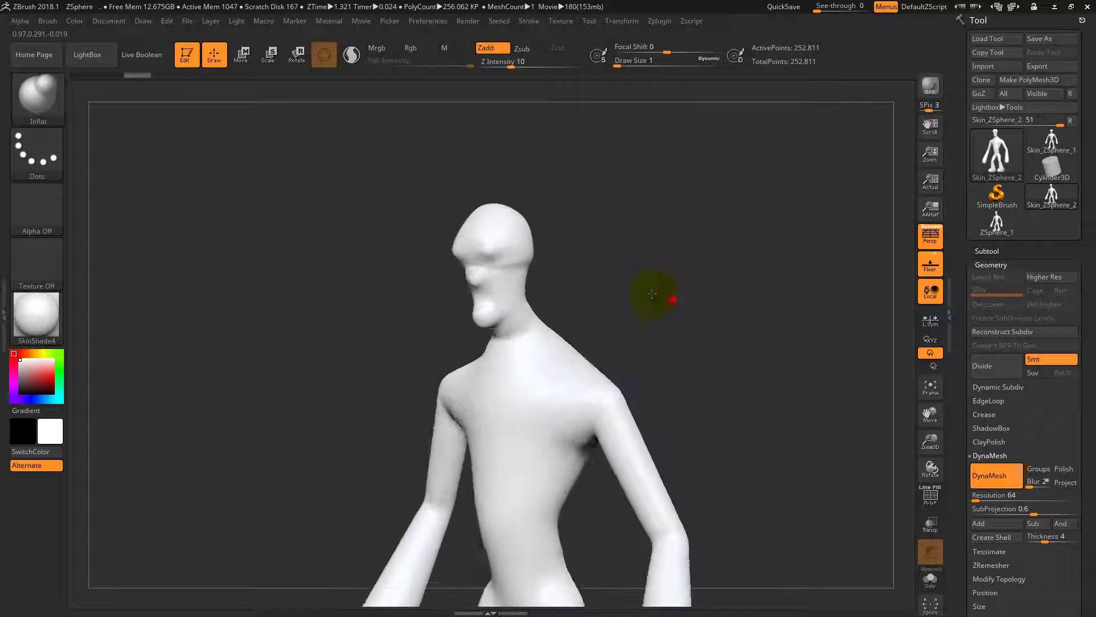
{"action": "mouse_move", "coordinate": [592, 232]}
{"action": "left_mouse_down"}
{"action": "mouse_move", "coordinate": [573, 259]}
{"action": "mouse_move", "coordinate": [536, 274]}
{"action": "mouse_move", "coordinate": [552, 251]}
{"action": "mouse_move", "coordinate": [653, 276]}
{"action": "mouse_move", "coordinate": [632, 254]}
{"action": "mouse_move", "coordinate": [633, 314]}
{"action": "mouse_move", "coordinate": [683, 323]}
{"action": "mouse_move", "coordinate": [594, 294]}
{"action": "left_mouse_up"}
{"action": "left_click_drag", "start_coordinate": [536, 257], "coordinate": [497, 269], "text": "shift"}
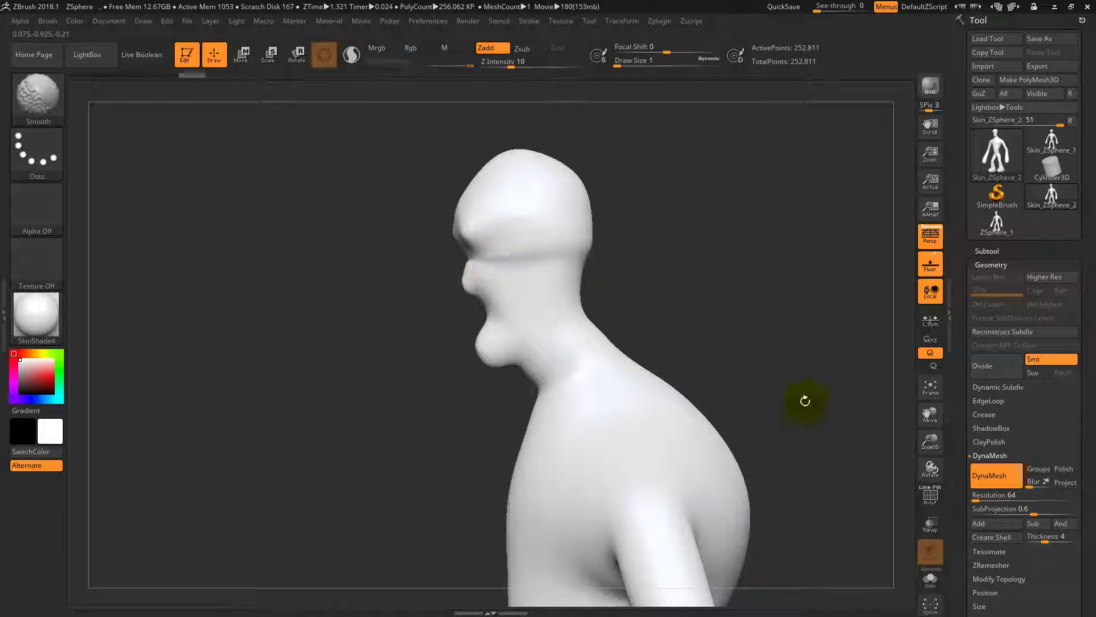
{"action": "left_click_drag", "start_coordinate": [666, 265], "coordinate": [641, 299], "text": "ctrl"}
{"action": "mouse_move", "coordinate": [511, 256]}
{"action": "left_mouse_down", "text": "shift"}
{"action": "mouse_move", "coordinate": [509, 238]}
{"action": "mouse_move", "coordinate": [518, 252]}
{"action": "left_mouse_up", "text": "shift"}
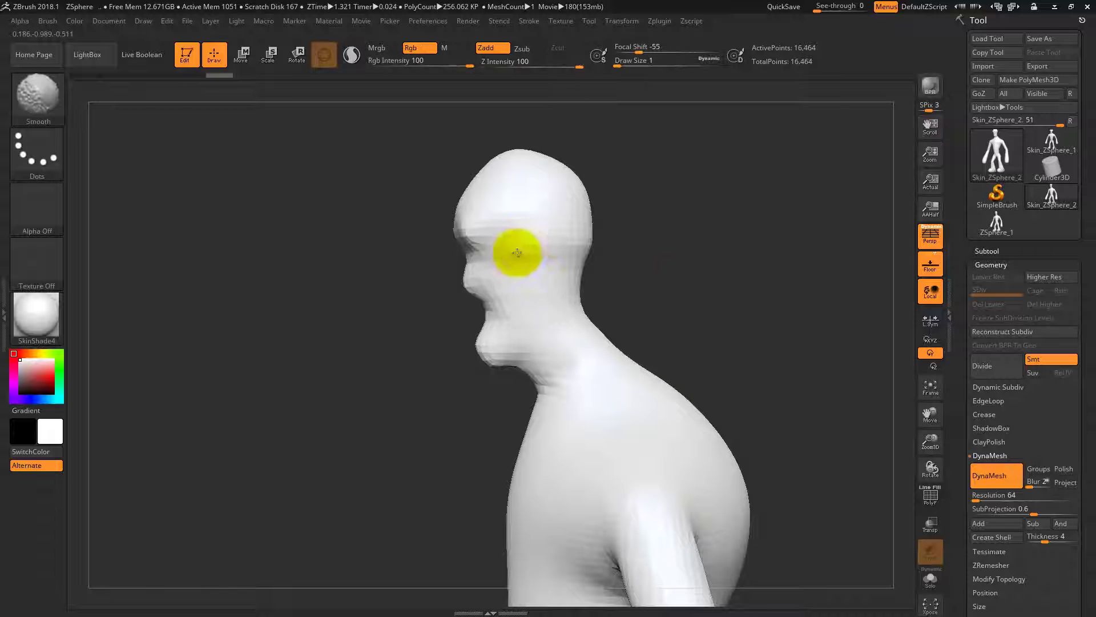
Step: Select the Standard brush with a draw size of 33 and carve symmetrical eye sockets under the brow
{"action": "mouse_move", "coordinate": [704, 237]}
{"action": "left_mouse_down"}
{"action": "mouse_move", "coordinate": [734, 244]}
{"action": "mouse_move", "coordinate": [481, 253]}
{"action": "left_mouse_up"}
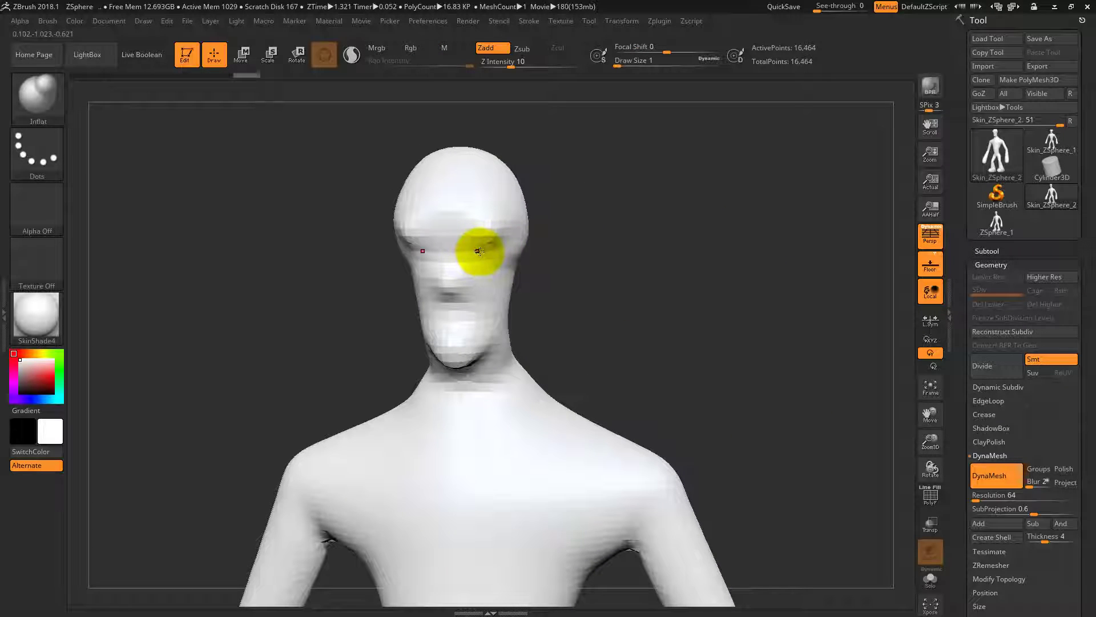
{"action": "key", "text": "b"}
{"action": "key", "text": "s"}
{"action": "key", "text": "t"}
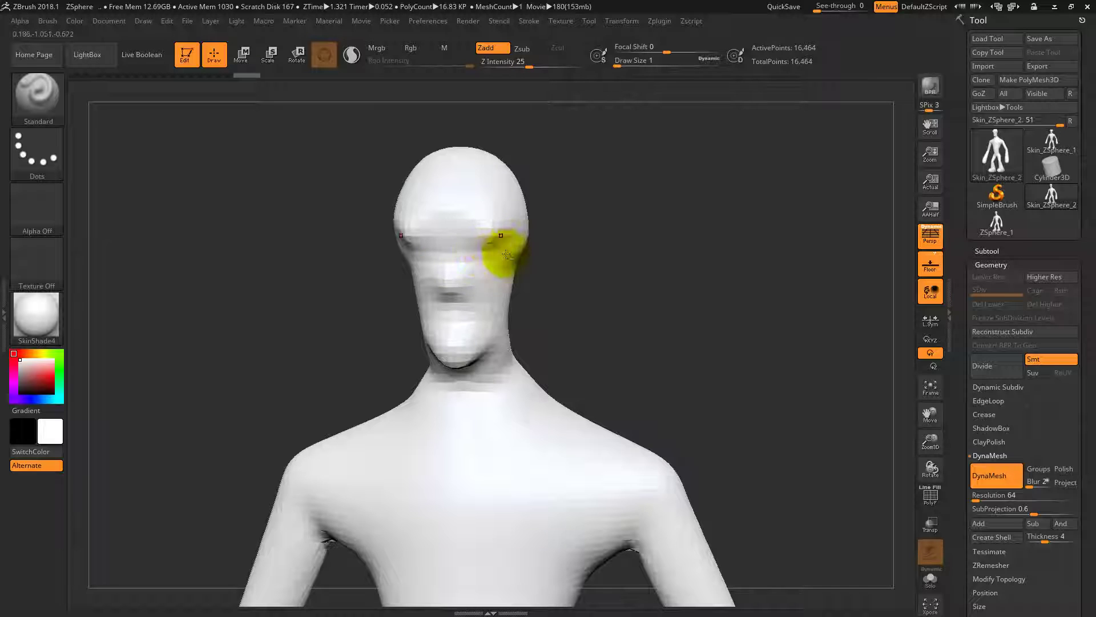
{"action": "key", "text": "s"}
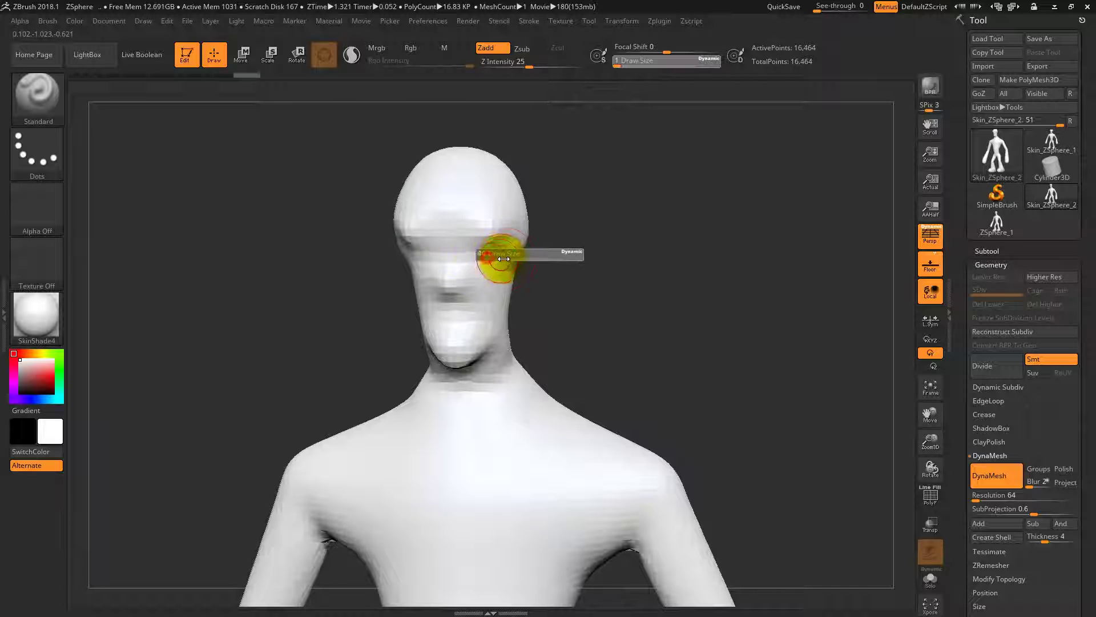
{"action": "left_click_drag", "start_coordinate": [499, 256], "coordinate": [478, 260]}
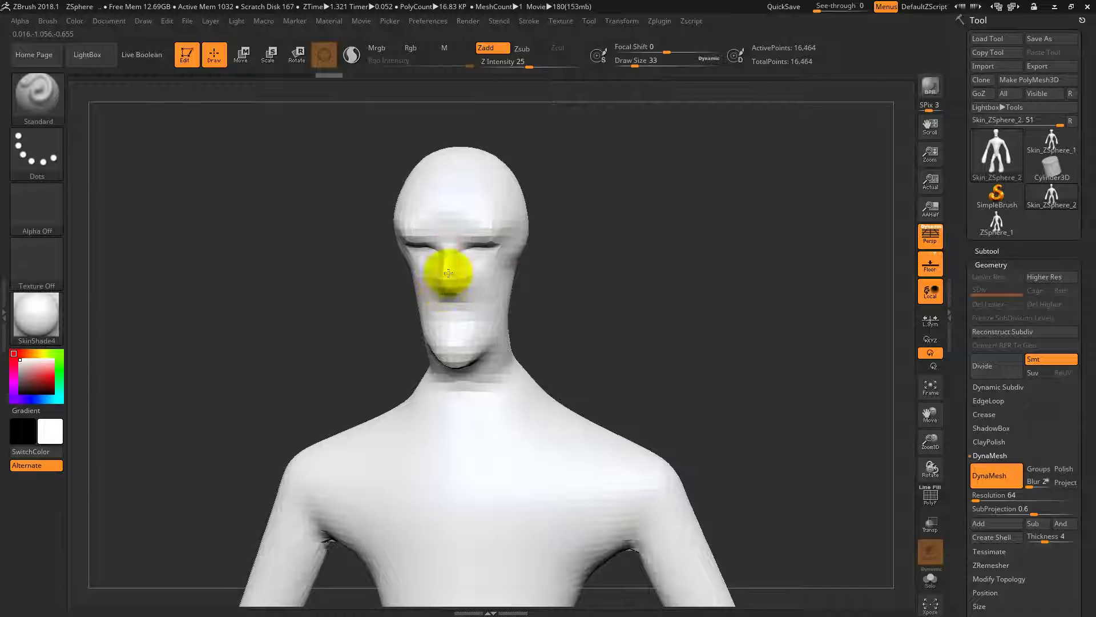
Step: Build up a protruding nose on the face and update the DynaMesh
{"action": "left_click_drag", "start_coordinate": [589, 295], "coordinate": [543, 264]}
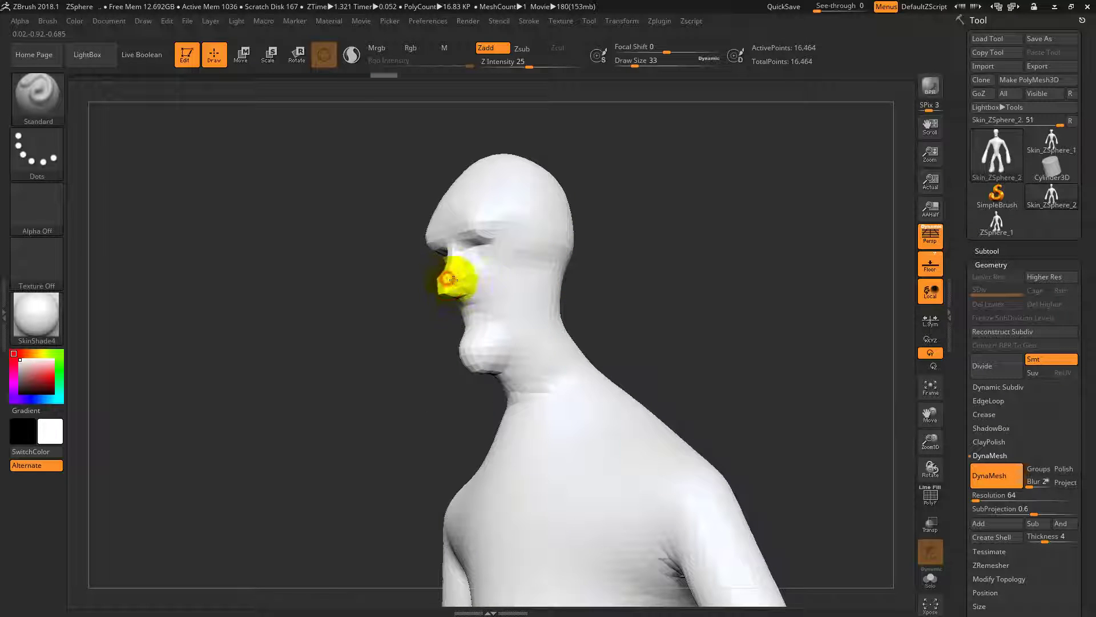
{"action": "left_click_drag", "start_coordinate": [341, 302], "coordinate": [369, 337], "text": "ctrl"}
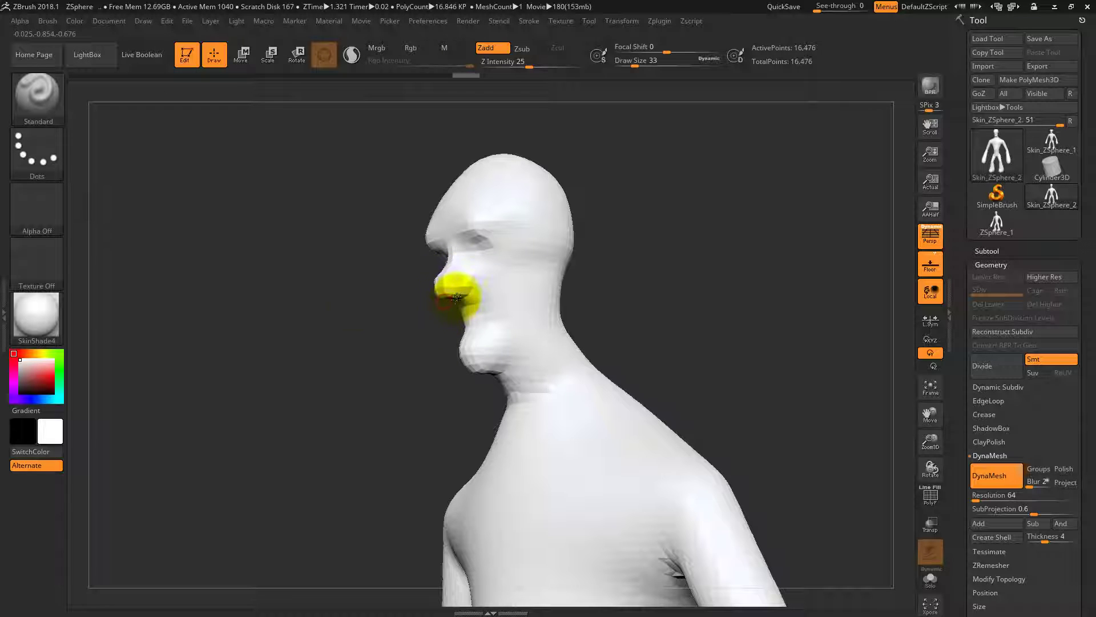
{"action": "left_click_drag", "start_coordinate": [354, 311], "coordinate": [448, 323], "text": "ctrl"}
Step: Sculpt the jaw and cheek from the chin upward and refresh the DynaMesh
{"action": "mouse_move", "coordinate": [587, 270]}
{"action": "left_mouse_down"}
{"action": "mouse_move", "coordinate": [585, 311]}
{"action": "mouse_move", "coordinate": [491, 273]}
{"action": "mouse_move", "coordinate": [456, 297]}
{"action": "mouse_move", "coordinate": [645, 282]}
{"action": "left_mouse_up"}
{"action": "key", "text": "shift"}
{"action": "mouse_move", "coordinate": [644, 283]}
{"action": "left_mouse_down"}
{"action": "mouse_move", "coordinate": [626, 237]}
{"action": "mouse_move", "coordinate": [594, 257]}
{"action": "left_mouse_up"}
{"action": "mouse_move", "coordinate": [481, 348]}
{"action": "left_mouse_down"}
{"action": "mouse_move", "coordinate": [496, 359]}
{"action": "mouse_move", "coordinate": [506, 350]}
{"action": "mouse_move", "coordinate": [523, 298]}
{"action": "mouse_move", "coordinate": [507, 344]}
{"action": "mouse_move", "coordinate": [516, 293]}
{"action": "mouse_move", "coordinate": [507, 313]}
{"action": "mouse_move", "coordinate": [501, 282]}
{"action": "mouse_move", "coordinate": [516, 298]}
{"action": "mouse_move", "coordinate": [511, 311]}
{"action": "left_mouse_up"}
{"action": "mouse_move", "coordinate": [616, 288]}
{"action": "left_mouse_down", "text": "ctrl"}
{"action": "mouse_move", "coordinate": [673, 299]}
{"action": "mouse_move", "coordinate": [684, 264]}
{"action": "mouse_move", "coordinate": [673, 271]}
{"action": "left_mouse_up", "text": "ctrl"}
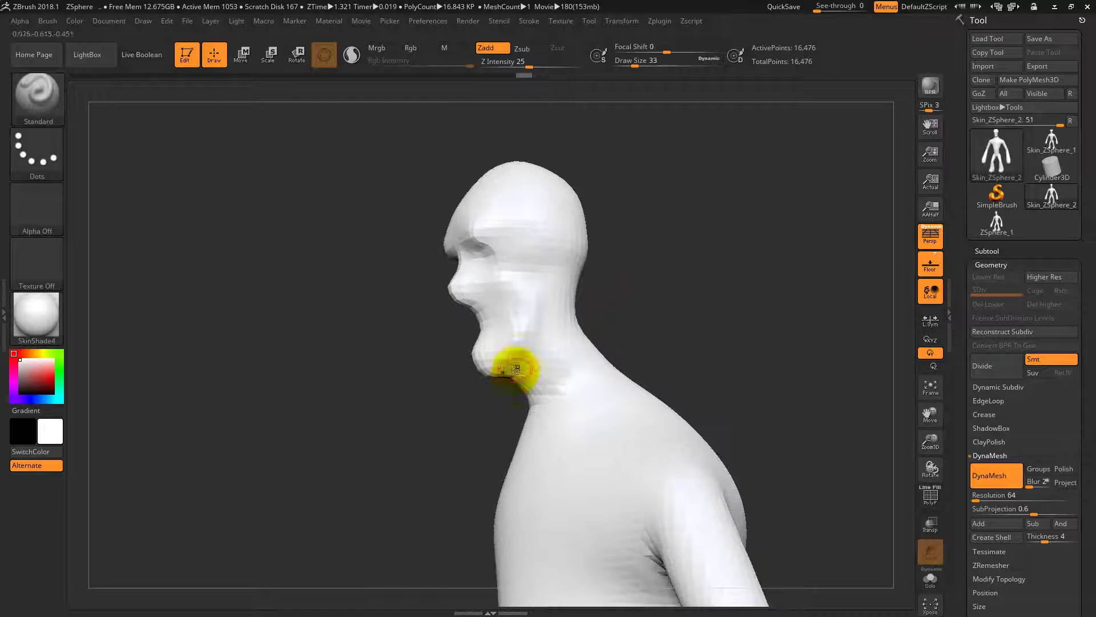
Step: Build up the underside of the jaw toward the neck with the Standard brush and refresh the DynaMesh
{"action": "mouse_move", "coordinate": [529, 359]}
{"action": "left_mouse_down"}
{"action": "mouse_move", "coordinate": [543, 299]}
{"action": "mouse_move", "coordinate": [548, 305]}
{"action": "left_mouse_up"}
{"action": "left_click", "coordinate": [519, 362]}
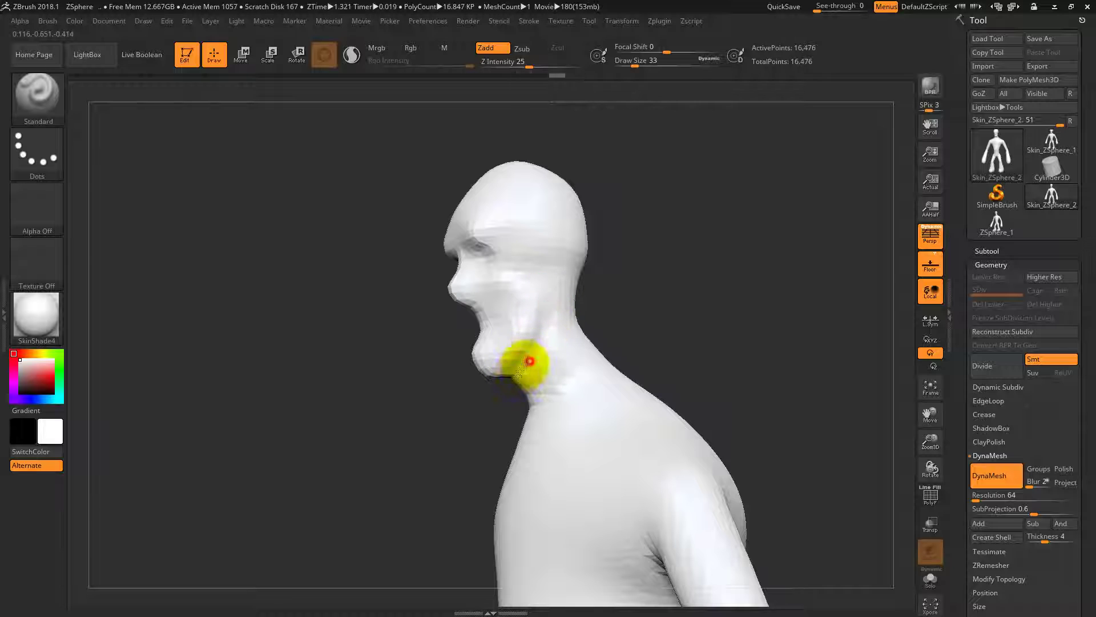
{"action": "mouse_move", "coordinate": [443, 427]}
{"action": "left_mouse_down"}
{"action": "mouse_move", "coordinate": [513, 379]}
{"action": "mouse_move", "coordinate": [496, 392]}
{"action": "mouse_move", "coordinate": [511, 396]}
{"action": "left_mouse_up"}
{"action": "left_click_drag", "start_coordinate": [643, 302], "coordinate": [690, 364], "text": "ctrl"}
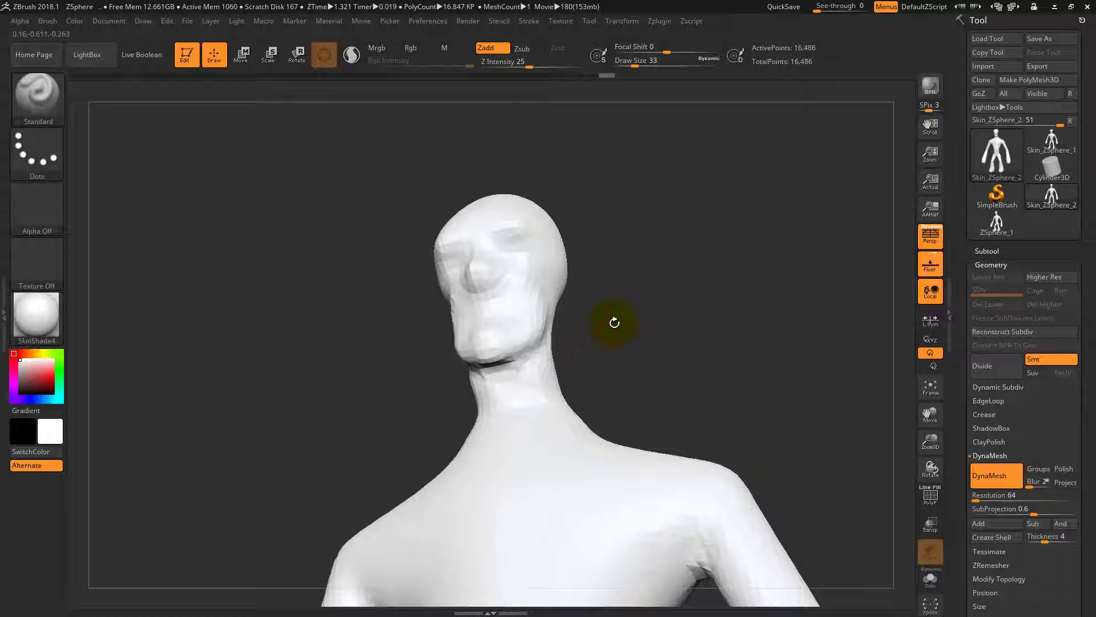
Step: Reshape the neck below the jaw and the mouth area with the Move brush at draw size 108, updating the DynaMesh
{"action": "key", "text": "b"}
{"action": "key", "text": "m"}
{"action": "key", "text": "v"}
{"action": "key", "text": "s"}
{"action": "mouse_move", "coordinate": [574, 362]}
{"action": "left_mouse_down"}
{"action": "mouse_move", "coordinate": [590, 361]}
{"action": "mouse_move", "coordinate": [547, 366]}
{"action": "left_mouse_up"}
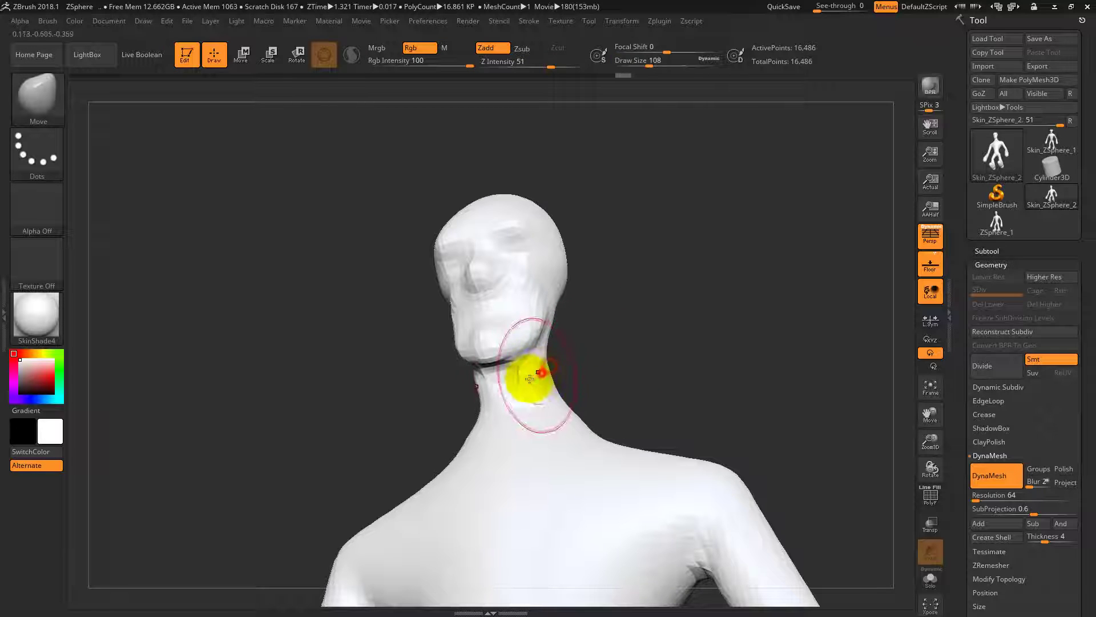
{"action": "mouse_move", "coordinate": [528, 380]}
{"action": "right_mouse_down"}
{"action": "mouse_move", "coordinate": [636, 336]}
{"action": "mouse_move", "coordinate": [697, 289]}
{"action": "right_mouse_up"}
{"action": "left_click_drag", "start_coordinate": [697, 289], "coordinate": [703, 291], "text": "ctrl"}
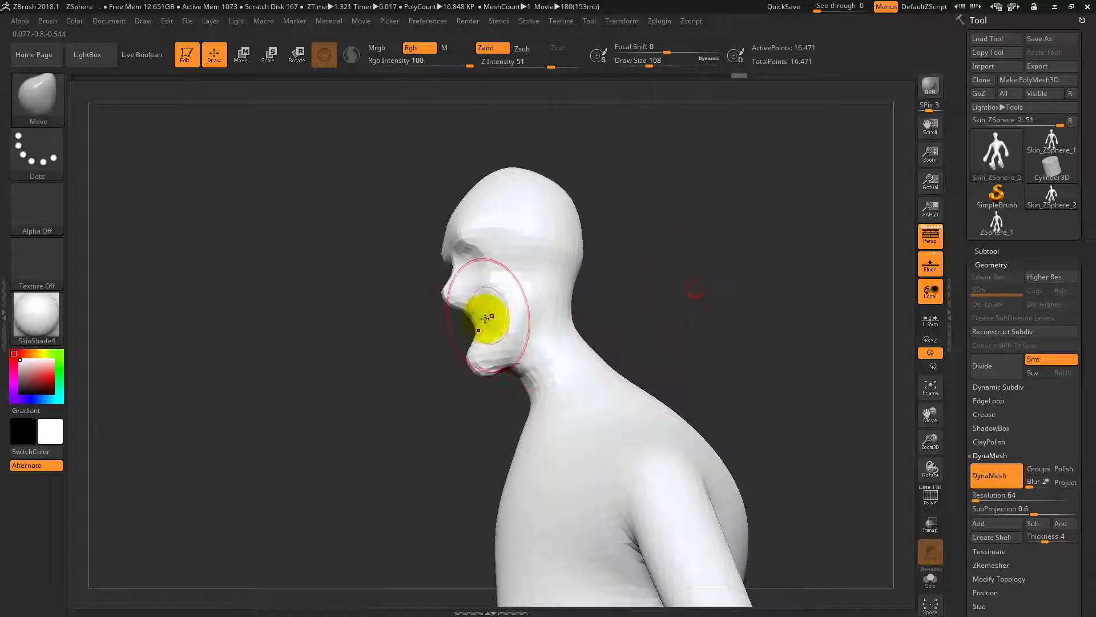
{"action": "left_click_drag", "start_coordinate": [489, 318], "coordinate": [477, 315]}
Step: Reshape the rounded upper back with the Move brush and smooth its surface
{"action": "right_click_drag", "start_coordinate": [681, 276], "coordinate": [647, 87], "text": "shift"}
{"action": "right_click_drag", "start_coordinate": [643, 299], "coordinate": [624, 257]}
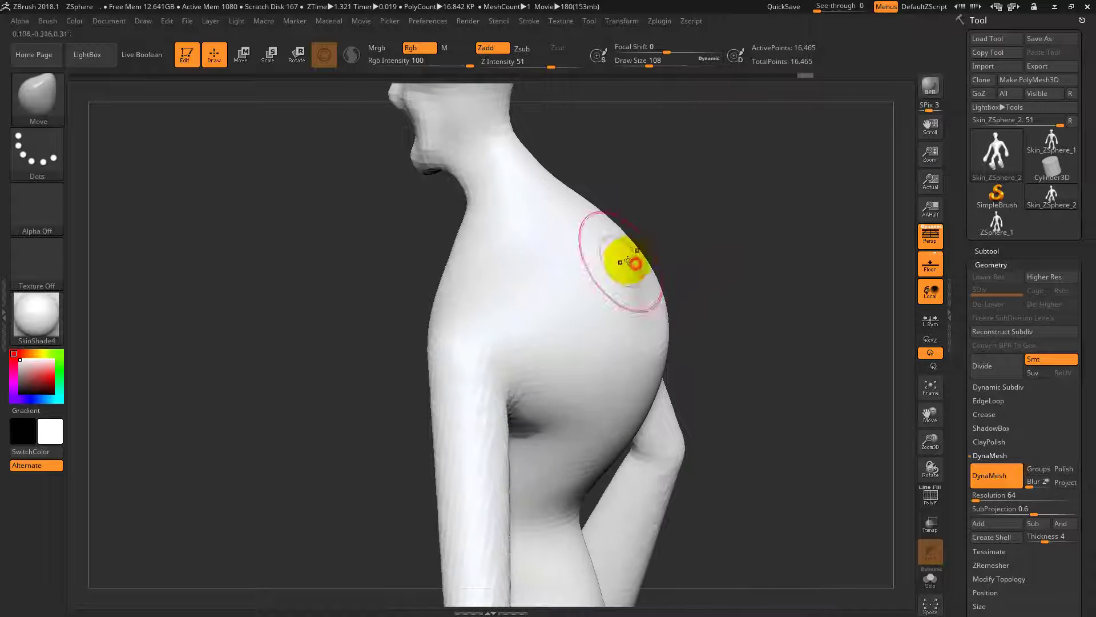
{"action": "left_click_drag", "start_coordinate": [588, 246], "coordinate": [652, 364]}
{"action": "mouse_move", "coordinate": [732, 270]}
{"action": "left_mouse_down"}
{"action": "mouse_move", "coordinate": [752, 335]}
{"action": "mouse_move", "coordinate": [756, 320]}
{"action": "left_mouse_up"}
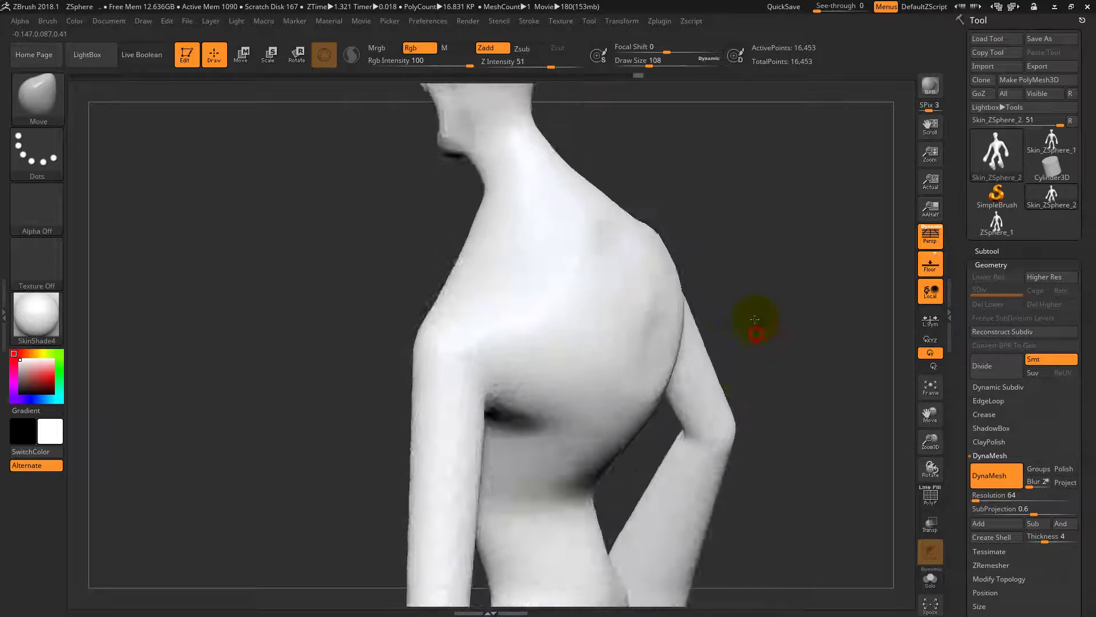
{"action": "left_click_drag", "start_coordinate": [612, 342], "coordinate": [625, 269], "text": "shift"}
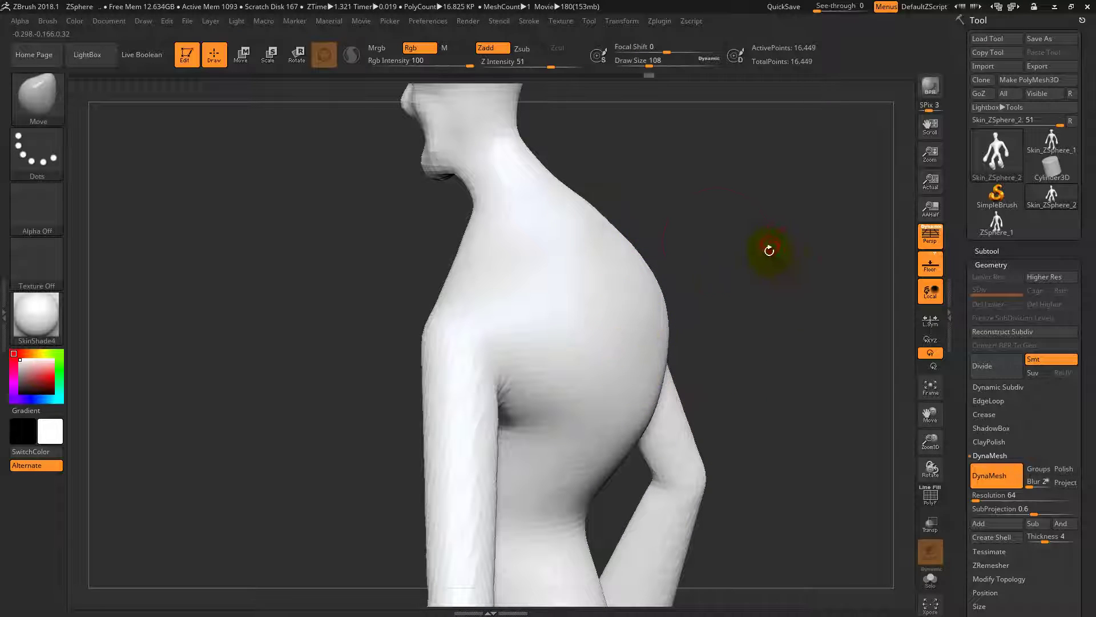
Step: Adjust the slope from the neck into the upper back and the front of the neck with the Move brush
{"action": "mouse_move", "coordinate": [771, 245]}
{"action": "right_mouse_down"}
{"action": "mouse_move", "coordinate": [714, 303]}
{"action": "mouse_move", "coordinate": [668, 243]}
{"action": "right_mouse_up"}
{"action": "left_click_drag", "start_coordinate": [553, 196], "coordinate": [543, 191]}
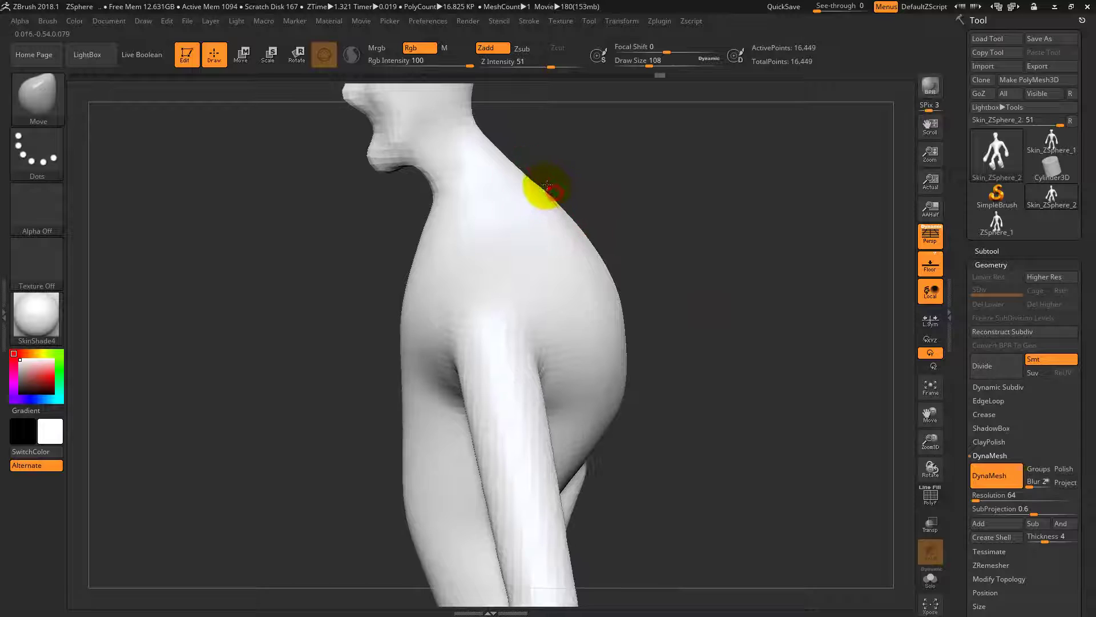
{"action": "mouse_move", "coordinate": [430, 193]}
{"action": "left_mouse_down"}
{"action": "mouse_move", "coordinate": [497, 164]}
{"action": "mouse_move", "coordinate": [526, 179]}
{"action": "left_mouse_up"}
{"action": "right_click_drag", "start_coordinate": [526, 179], "coordinate": [658, 240]}
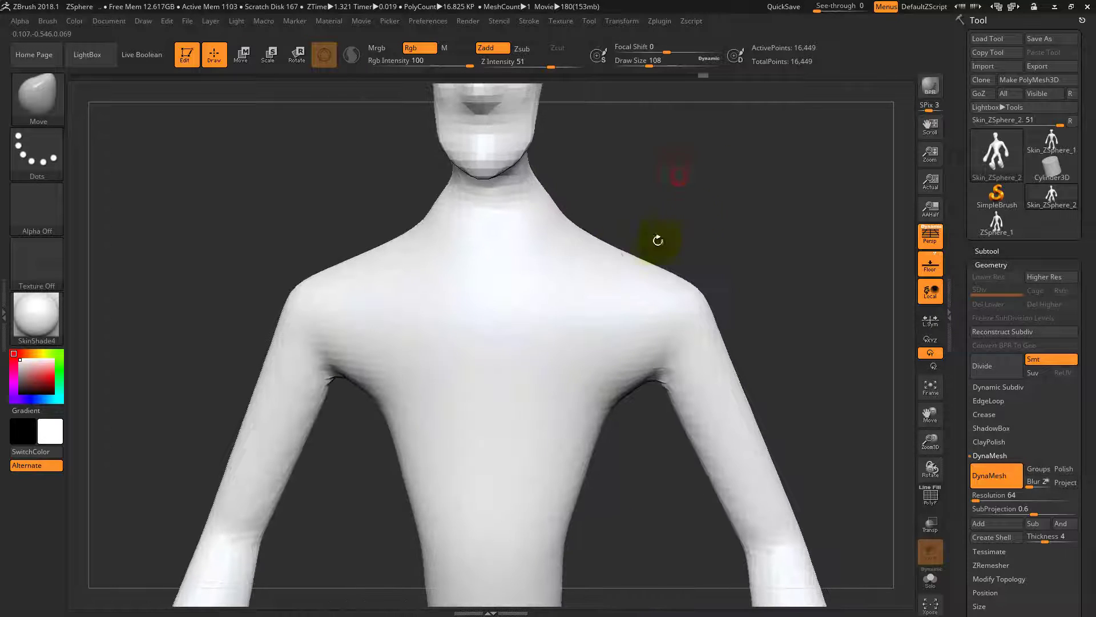
Step: Pull the outer shoulders symmetrically into a rounder shape with the Move brush and refresh the DynaMesh
{"action": "left_click_drag", "start_coordinate": [694, 287], "coordinate": [671, 273]}
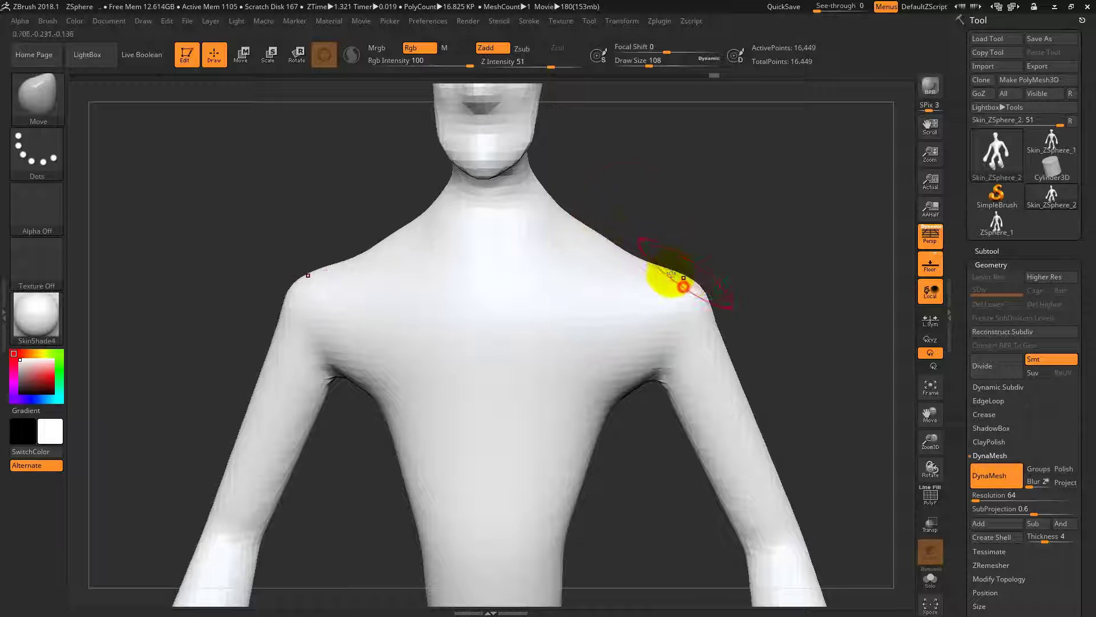
{"action": "left_click_drag", "start_coordinate": [731, 269], "coordinate": [657, 306]}
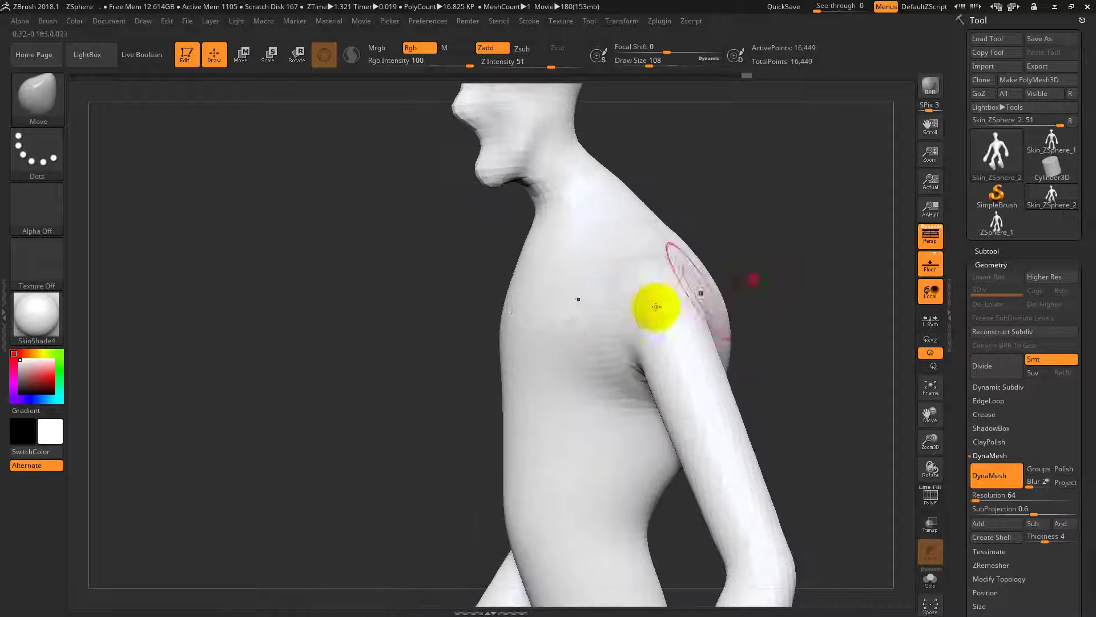
{"action": "left_click_drag", "start_coordinate": [789, 293], "coordinate": [720, 327]}
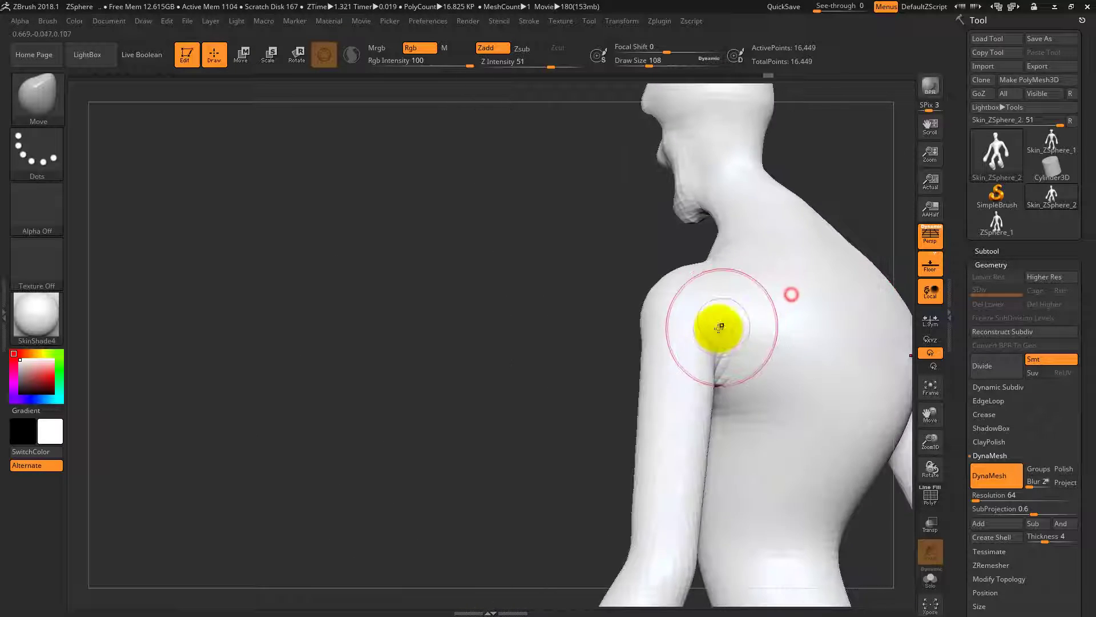
{"action": "left_click_drag", "start_coordinate": [479, 323], "coordinate": [721, 268], "text": "ctrl"}
Step: Smooth the ball-shaped heels at the back of both feet and refresh the DynaMesh
{"action": "left_click_drag", "start_coordinate": [647, 482], "coordinate": [651, 269], "text": "alt"}
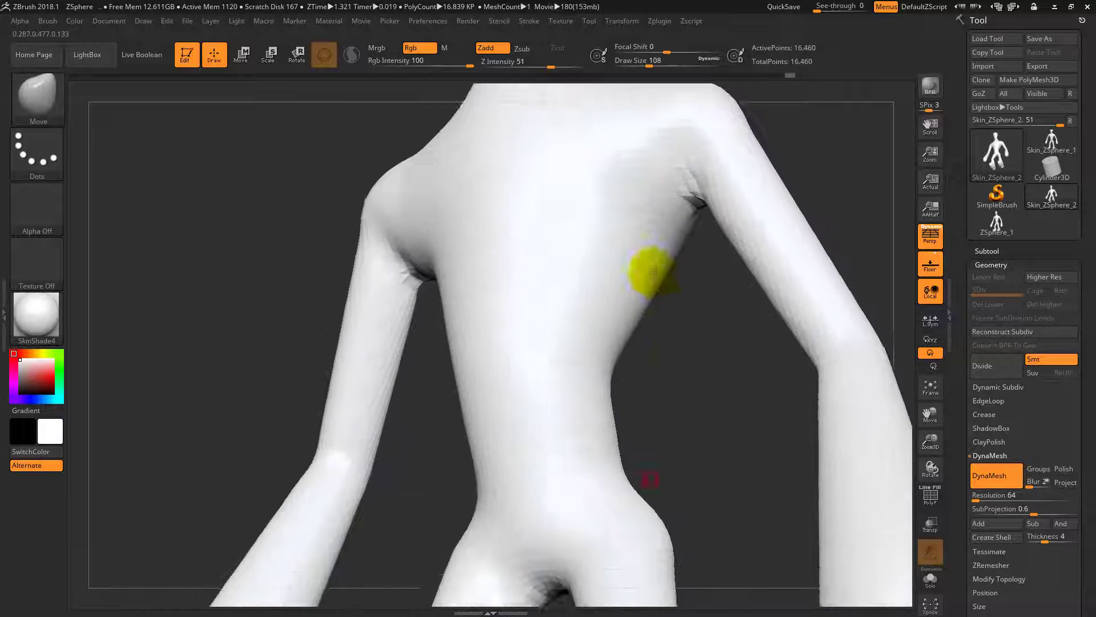
{"action": "mouse_move", "coordinate": [686, 353]}
{"action": "left_mouse_down", "text": "shift"}
{"action": "mouse_move", "coordinate": [701, 387]}
{"action": "mouse_move", "coordinate": [687, 365]}
{"action": "left_mouse_up", "text": "shift"}
{"action": "left_click_drag", "start_coordinate": [695, 328], "coordinate": [661, 348]}
{"action": "mouse_move", "coordinate": [641, 318]}
{"action": "right_mouse_down", "text": "ctrl"}
{"action": "mouse_move", "coordinate": [639, 367]}
{"action": "mouse_move", "coordinate": [690, 284]}
{"action": "right_mouse_up", "text": "ctrl"}
{"action": "mouse_move", "coordinate": [691, 284]}
{"action": "left_mouse_down"}
{"action": "mouse_move", "coordinate": [666, 336]}
{"action": "mouse_move", "coordinate": [673, 196]}
{"action": "mouse_move", "coordinate": [661, 284]}
{"action": "mouse_move", "coordinate": [680, 213]}
{"action": "mouse_move", "coordinate": [779, 225]}
{"action": "mouse_move", "coordinate": [631, 276]}
{"action": "mouse_move", "coordinate": [709, 266]}
{"action": "mouse_move", "coordinate": [666, 240]}
{"action": "mouse_move", "coordinate": [751, 281]}
{"action": "mouse_move", "coordinate": [689, 271]}
{"action": "mouse_move", "coordinate": [636, 221]}
{"action": "mouse_move", "coordinate": [676, 357]}
{"action": "mouse_move", "coordinate": [753, 338]}
{"action": "mouse_move", "coordinate": [748, 123]}
{"action": "left_mouse_up"}
{"action": "right_click_drag", "start_coordinate": [726, 276], "coordinate": [612, 367], "text": "ctrl"}
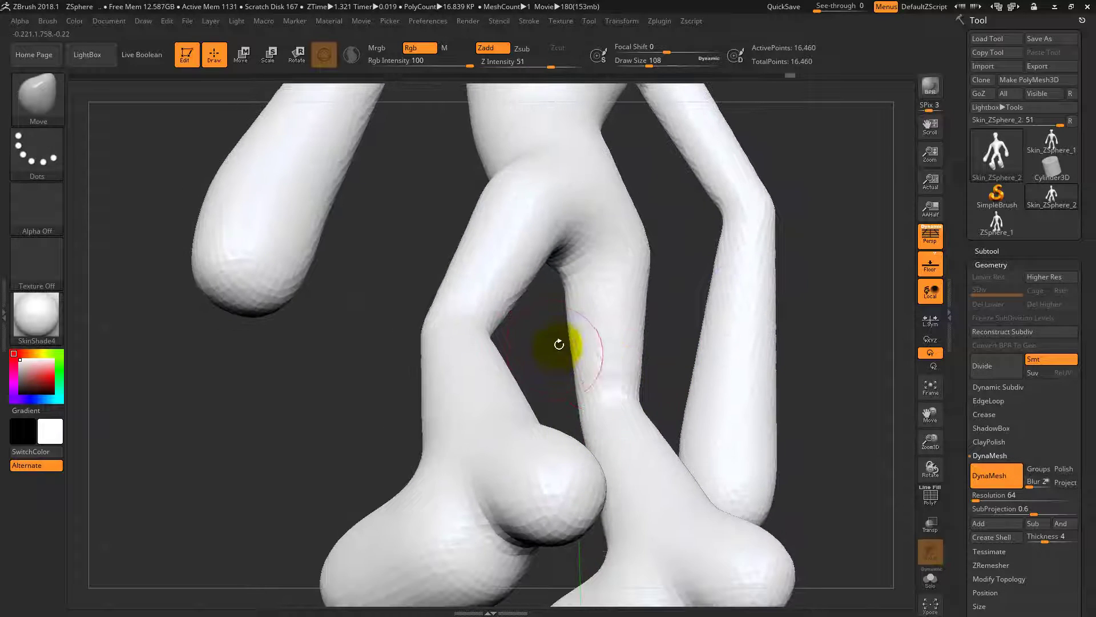
{"action": "right_click_drag", "start_coordinate": [557, 343], "coordinate": [512, 213], "text": "alt"}
{"action": "mouse_move", "coordinate": [526, 353]}
{"action": "left_mouse_down", "text": "shift"}
{"action": "mouse_move", "coordinate": [521, 340]}
{"action": "mouse_move", "coordinate": [516, 366]}
{"action": "left_mouse_up", "text": "shift"}
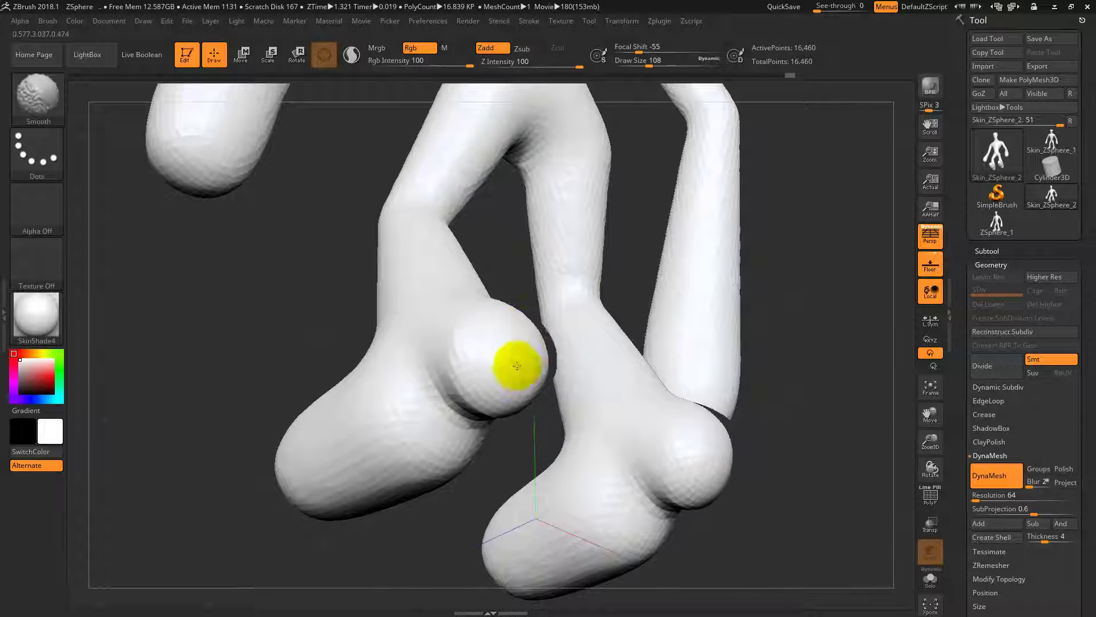
{"action": "left_click_drag", "start_coordinate": [800, 387], "coordinate": [778, 391]}
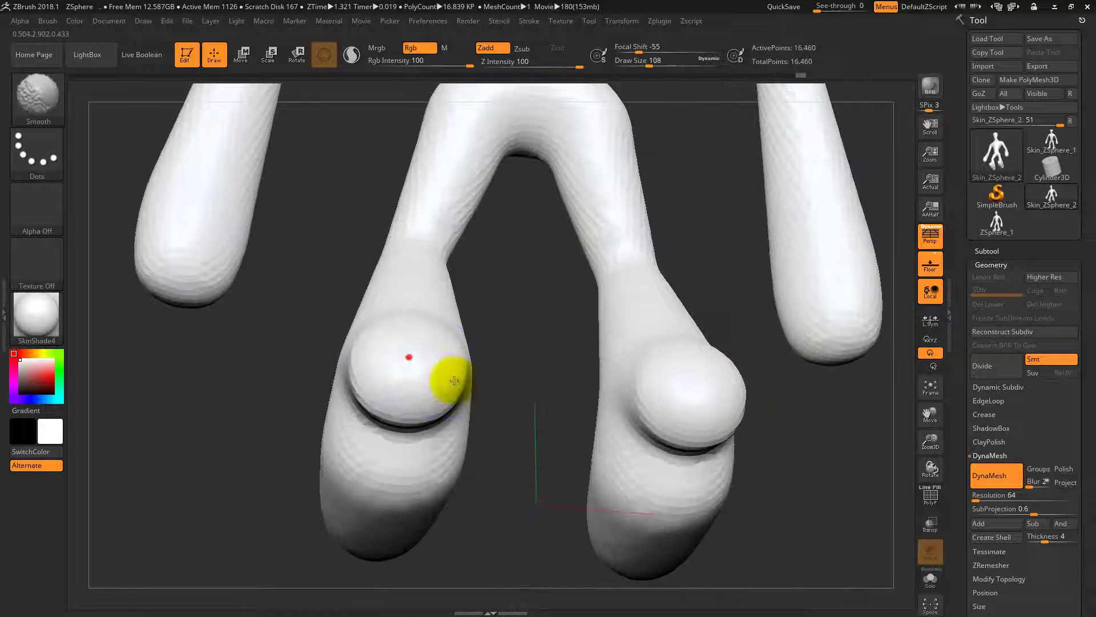
{"action": "left_click_drag", "start_coordinate": [504, 323], "coordinate": [517, 285], "text": "ctrl"}
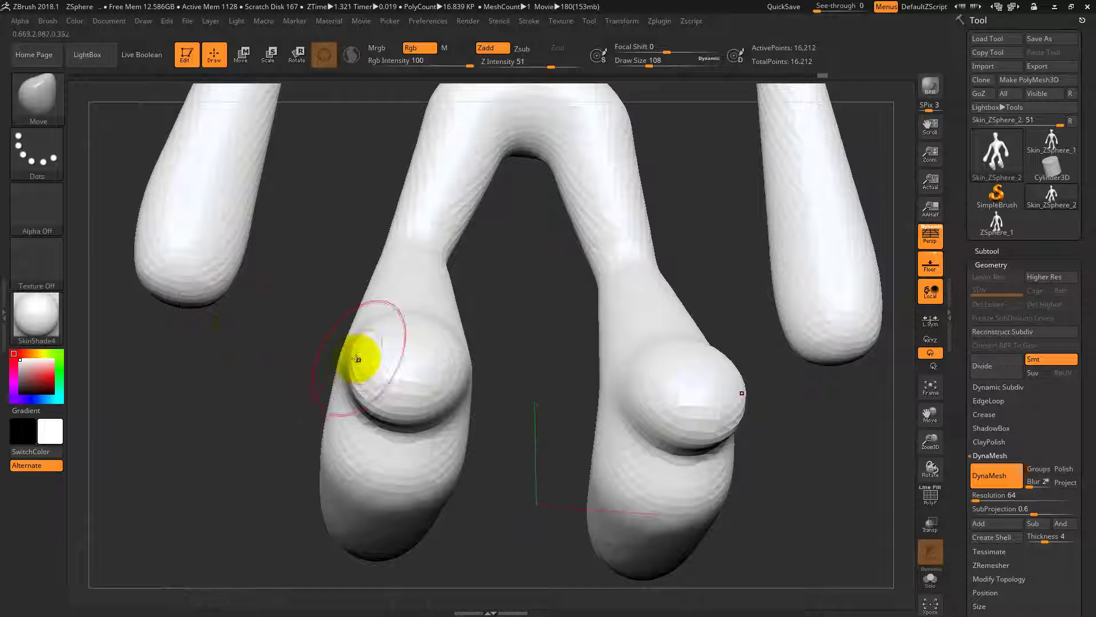
Step: Fill the gap between each heel and sole with the Clay brush at draw size 108 and update the DynaMesh
{"action": "key", "text": "b"}
{"action": "key", "text": "c"}
{"action": "key", "text": "l"}
{"action": "mouse_move", "coordinate": [482, 399]}
{"action": "left_mouse_down"}
{"action": "mouse_move", "coordinate": [514, 352]}
{"action": "mouse_move", "coordinate": [492, 348]}
{"action": "mouse_move", "coordinate": [489, 334]}
{"action": "left_mouse_up"}
{"action": "mouse_move", "coordinate": [352, 299]}
{"action": "left_mouse_down"}
{"action": "mouse_move", "coordinate": [392, 314]}
{"action": "mouse_move", "coordinate": [472, 297]}
{"action": "left_mouse_up"}
{"action": "left_click_drag", "start_coordinate": [511, 258], "coordinate": [522, 343], "text": "ctrl"}
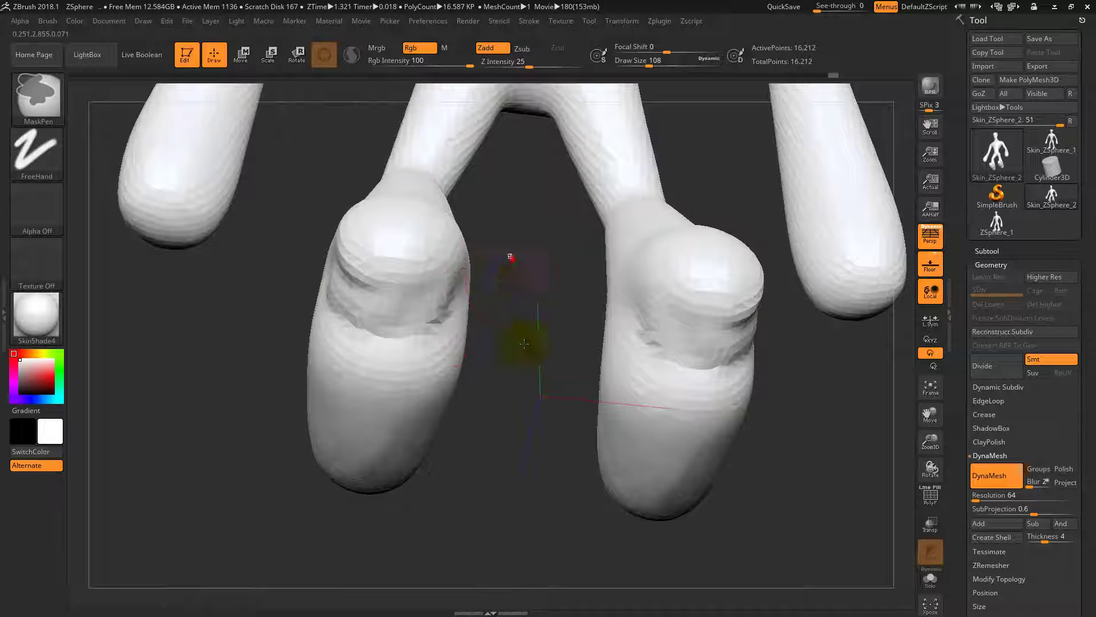
Step: Blend the heels into the soles with Clay and smoothing strokes, refreshing the DynaMesh
{"action": "mouse_move", "coordinate": [358, 287]}
{"action": "left_mouse_down", "text": "shift"}
{"action": "mouse_move", "coordinate": [350, 281]}
{"action": "mouse_move", "coordinate": [375, 295]}
{"action": "mouse_move", "coordinate": [440, 294]}
{"action": "mouse_move", "coordinate": [403, 333]}
{"action": "left_mouse_up", "text": "shift"}
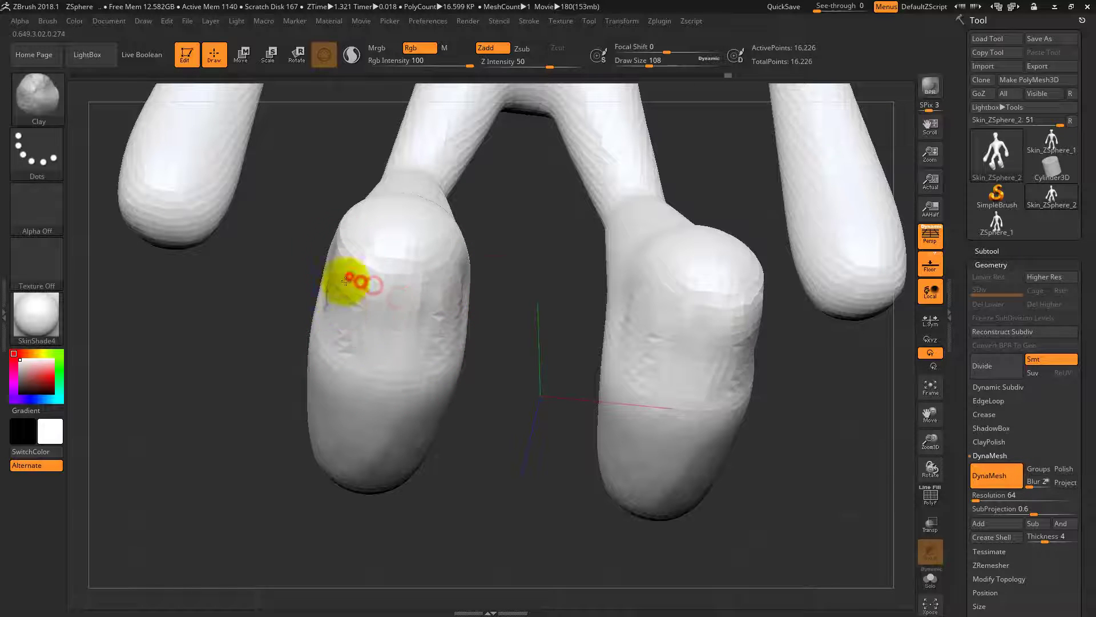
{"action": "left_click_drag", "start_coordinate": [502, 452], "coordinate": [375, 306]}
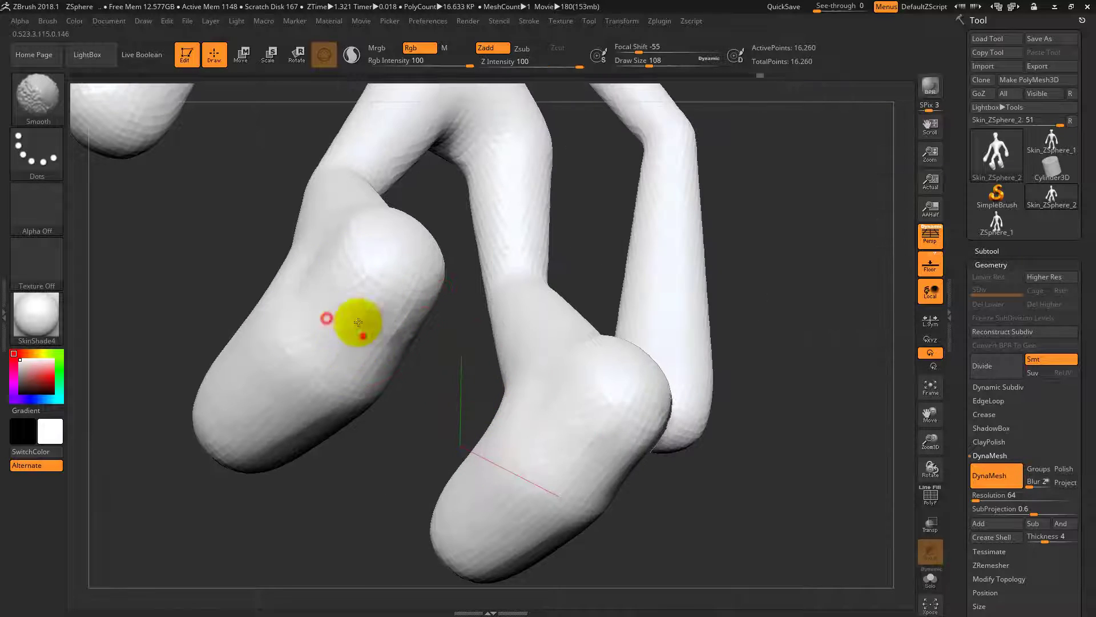
{"action": "left_click_drag", "start_coordinate": [431, 397], "coordinate": [460, 444], "text": "ctrl"}
{"action": "mouse_move", "coordinate": [827, 420]}
{"action": "left_mouse_down"}
{"action": "mouse_move", "coordinate": [851, 430]}
{"action": "mouse_move", "coordinate": [846, 487]}
{"action": "mouse_move", "coordinate": [832, 485]}
{"action": "mouse_move", "coordinate": [793, 392]}
{"action": "mouse_move", "coordinate": [703, 396]}
{"action": "left_mouse_up"}
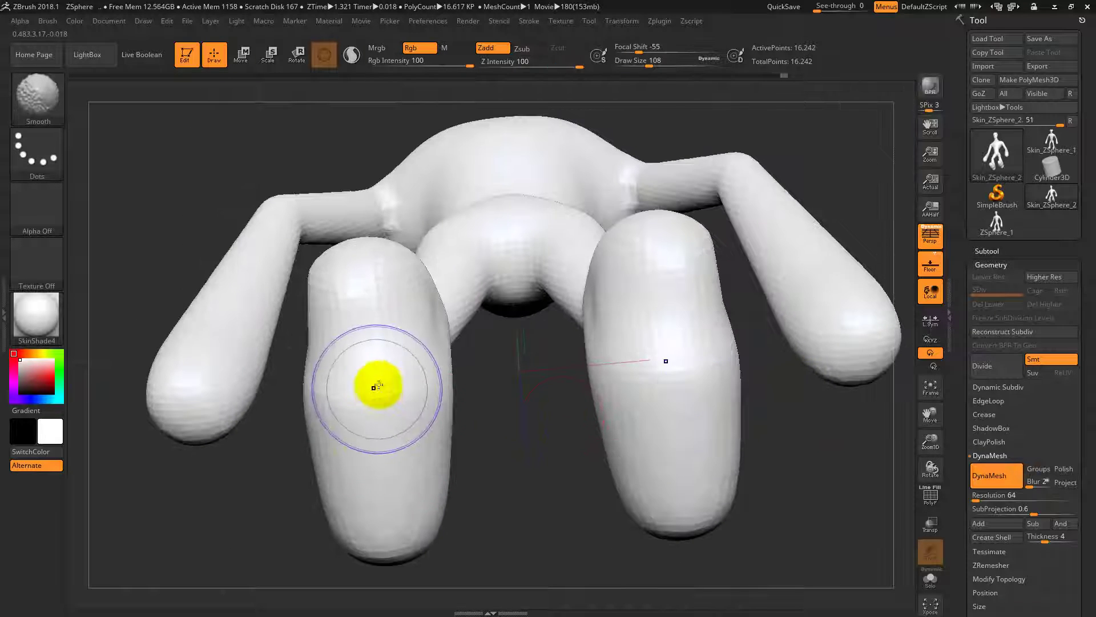
{"action": "mouse_move", "coordinate": [380, 388]}
{"action": "left_mouse_down", "text": "shift"}
{"action": "mouse_move", "coordinate": [373, 437]}
{"action": "mouse_move", "coordinate": [370, 374]}
{"action": "mouse_move", "coordinate": [365, 436]}
{"action": "left_mouse_up", "text": "shift"}
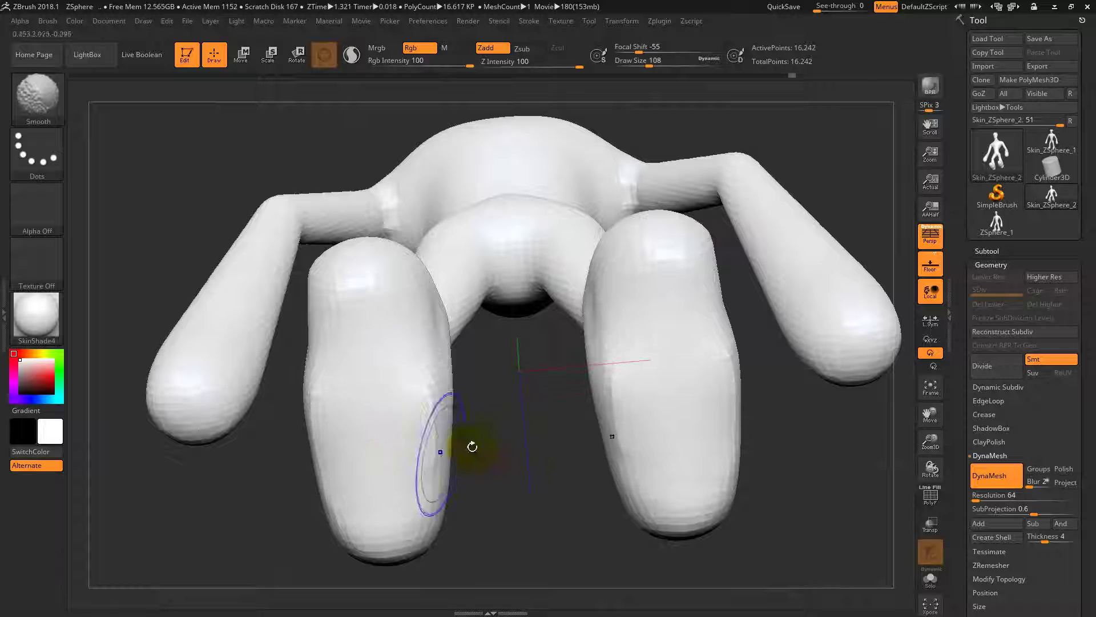
{"action": "mouse_move", "coordinate": [571, 498]}
{"action": "left_mouse_down"}
{"action": "mouse_move", "coordinate": [554, 438]}
{"action": "mouse_move", "coordinate": [519, 436]}
{"action": "mouse_move", "coordinate": [456, 374]}
{"action": "left_mouse_up"}
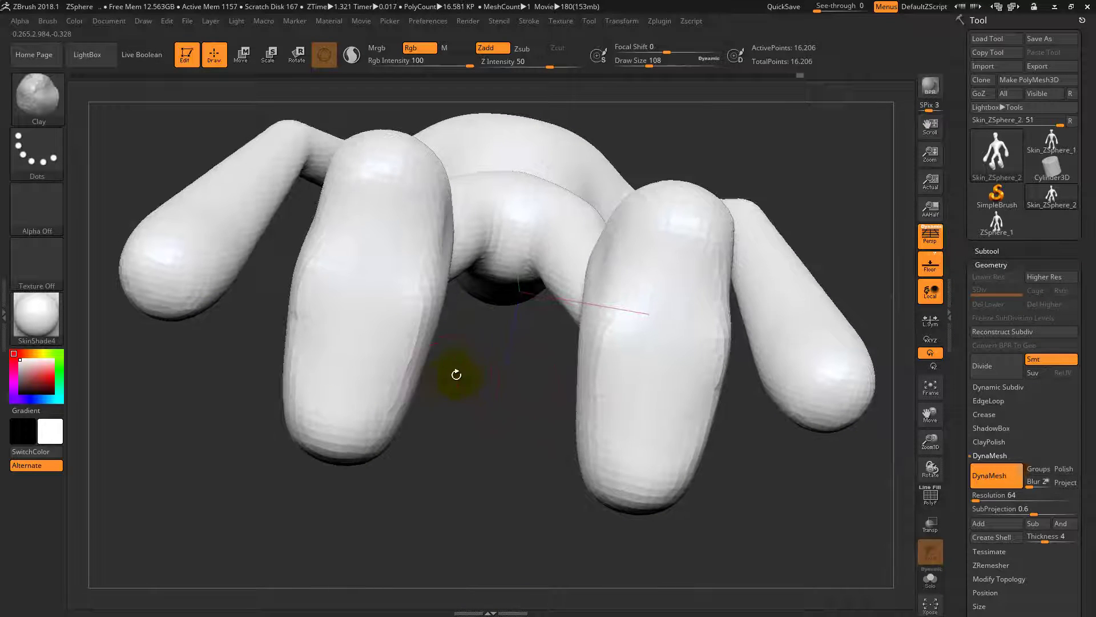
Step: Flatten the soles of both feet with the Flatten brush at draw size 108
{"action": "key", "text": "b"}
{"action": "key", "text": "f"}
{"action": "key", "text": "a"}
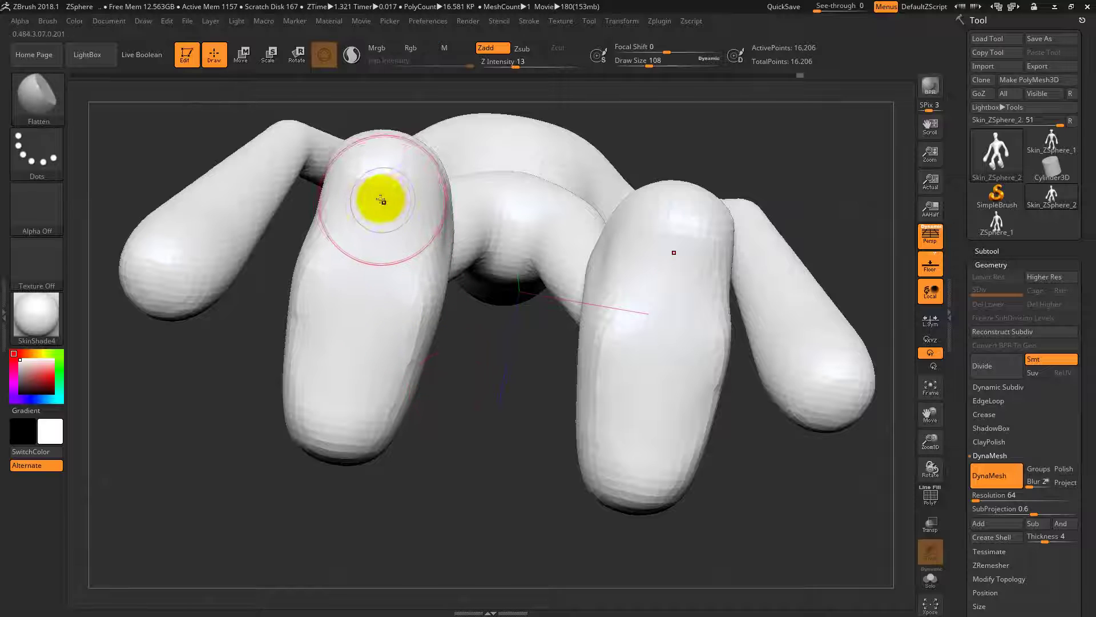
{"action": "left_click_drag", "start_coordinate": [355, 324], "coordinate": [378, 236], "text": "shift"}
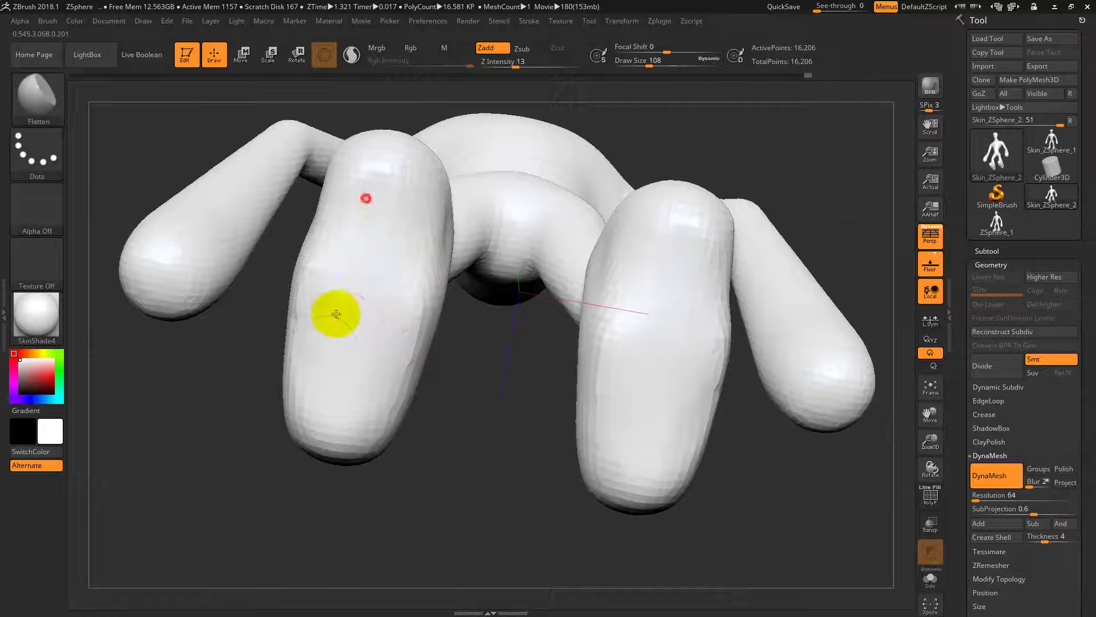
{"action": "left_click_drag", "start_coordinate": [335, 314], "coordinate": [397, 214], "text": "shift"}
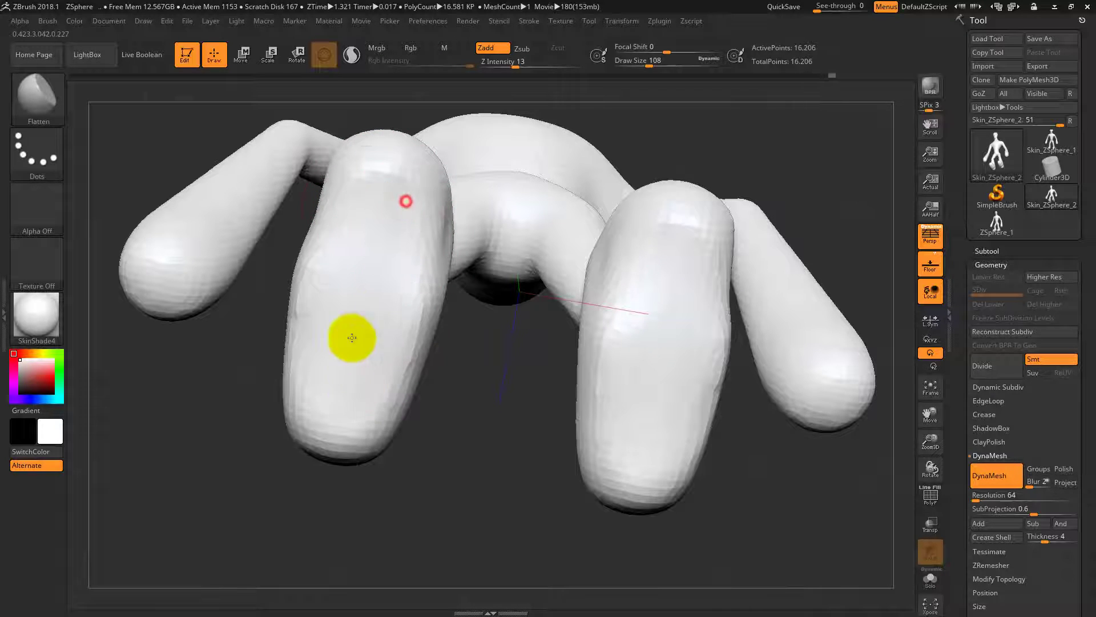
{"action": "mouse_move", "coordinate": [339, 311]}
{"action": "left_mouse_down"}
{"action": "mouse_move", "coordinate": [343, 377]}
{"action": "mouse_move", "coordinate": [318, 397]}
{"action": "mouse_move", "coordinate": [332, 332]}
{"action": "left_mouse_up"}
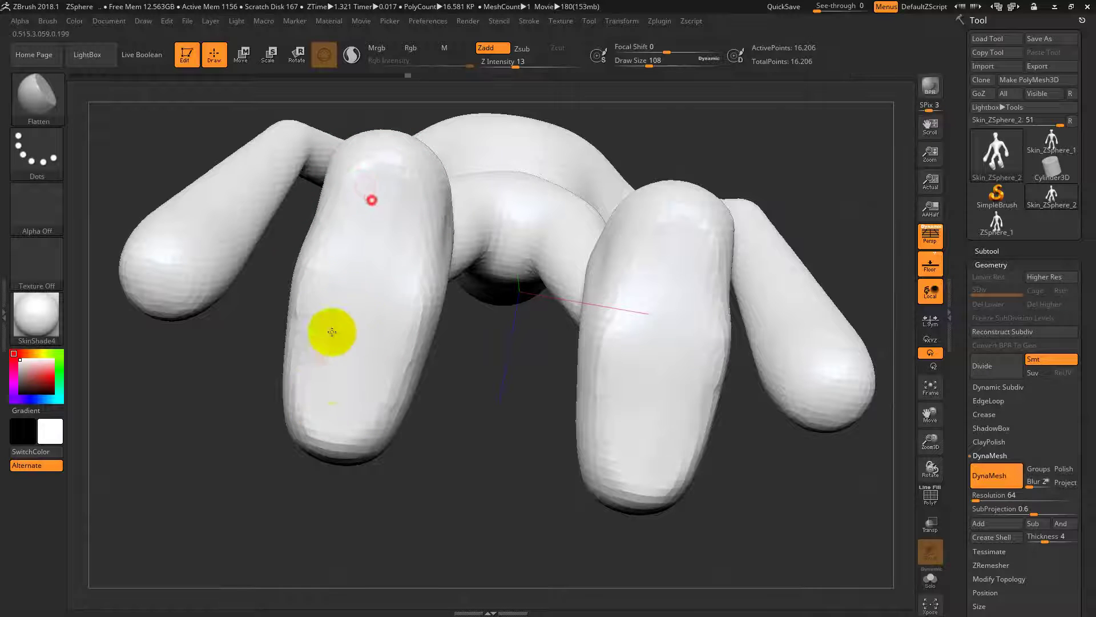
{"action": "left_click_drag", "start_coordinate": [463, 416], "coordinate": [420, 291], "text": "shift"}
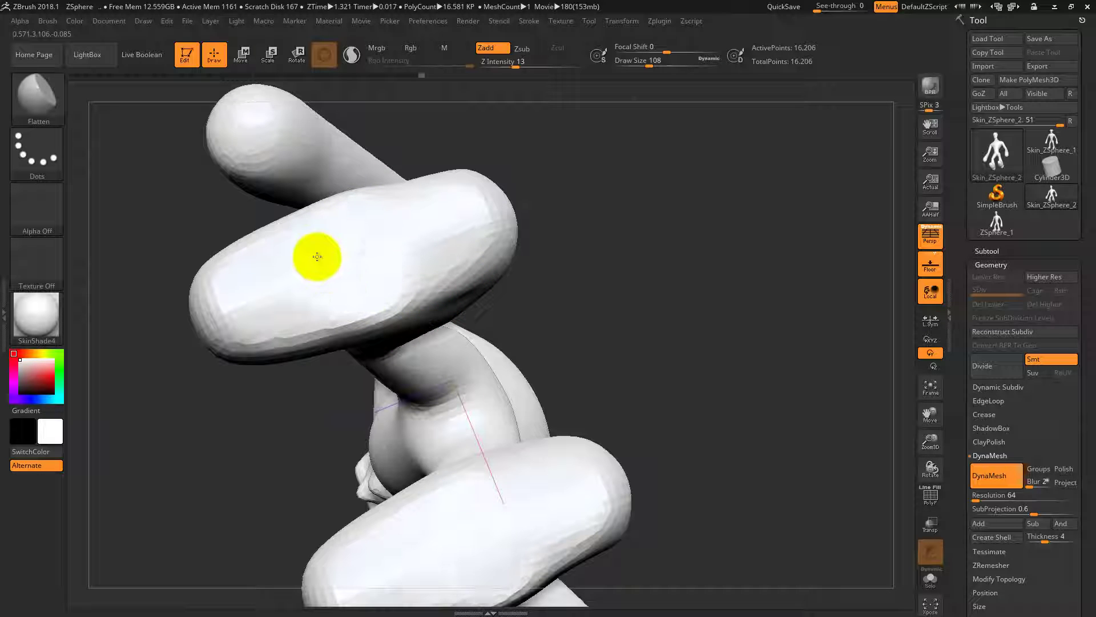
Step: Bulk up both shoulders with the Inflat brush at draw size 108
{"action": "left_click_drag", "start_coordinate": [656, 173], "coordinate": [580, 320]}
{"action": "right_click_drag", "start_coordinate": [580, 321], "coordinate": [607, 204], "text": "ctrl"}
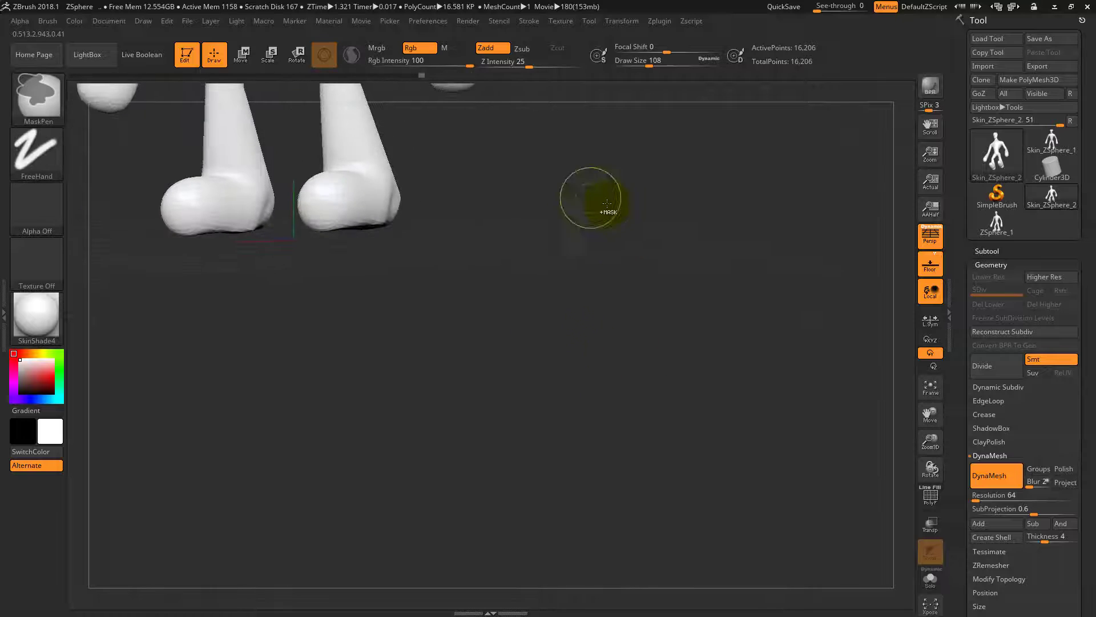
{"action": "mouse_move", "coordinate": [607, 203]}
{"action": "left_mouse_down"}
{"action": "mouse_move", "coordinate": [704, 347]}
{"action": "mouse_move", "coordinate": [692, 367]}
{"action": "mouse_move", "coordinate": [654, 334]}
{"action": "left_mouse_up"}
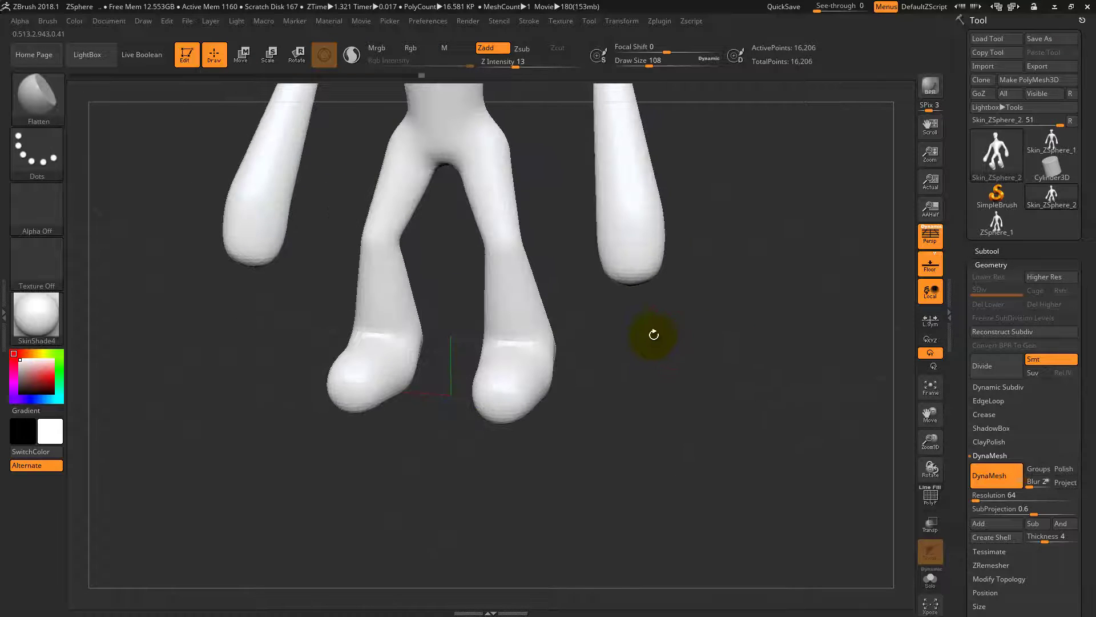
{"action": "left_click_drag", "start_coordinate": [679, 375], "coordinate": [631, 392]}
{"action": "right_click_drag", "start_coordinate": [631, 392], "coordinate": [653, 276], "text": "ctrl"}
{"action": "left_click_drag", "start_coordinate": [682, 247], "coordinate": [891, 322]}
{"action": "left_click_drag", "start_coordinate": [625, 157], "coordinate": [795, 315]}
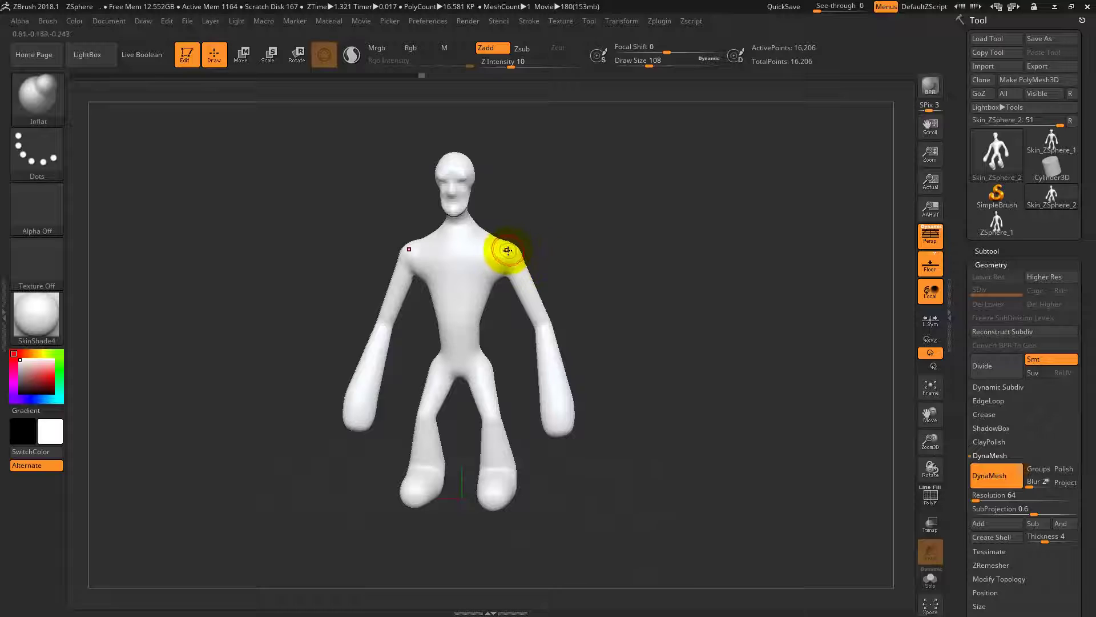
{"action": "mouse_move", "coordinate": [533, 253]}
{"action": "left_mouse_down"}
{"action": "mouse_move", "coordinate": [587, 256]}
{"action": "mouse_move", "coordinate": [498, 252]}
{"action": "left_mouse_up"}
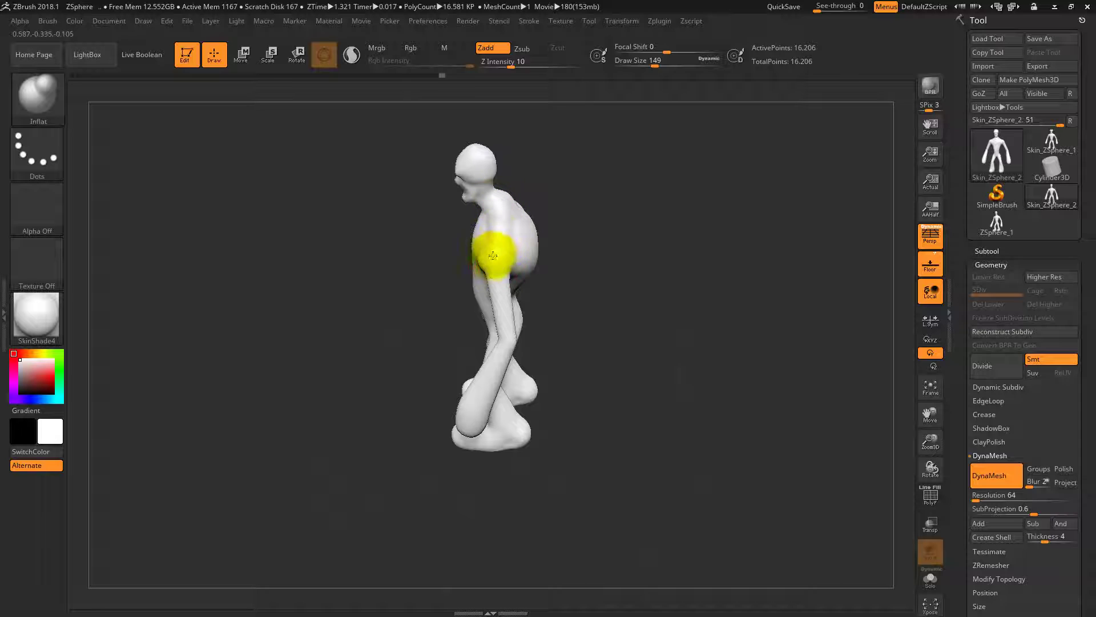
Step: Add volume to the upper arms and back with the Inflat brush at draw size 149
{"action": "left_click_drag", "start_coordinate": [596, 279], "coordinate": [488, 307]}
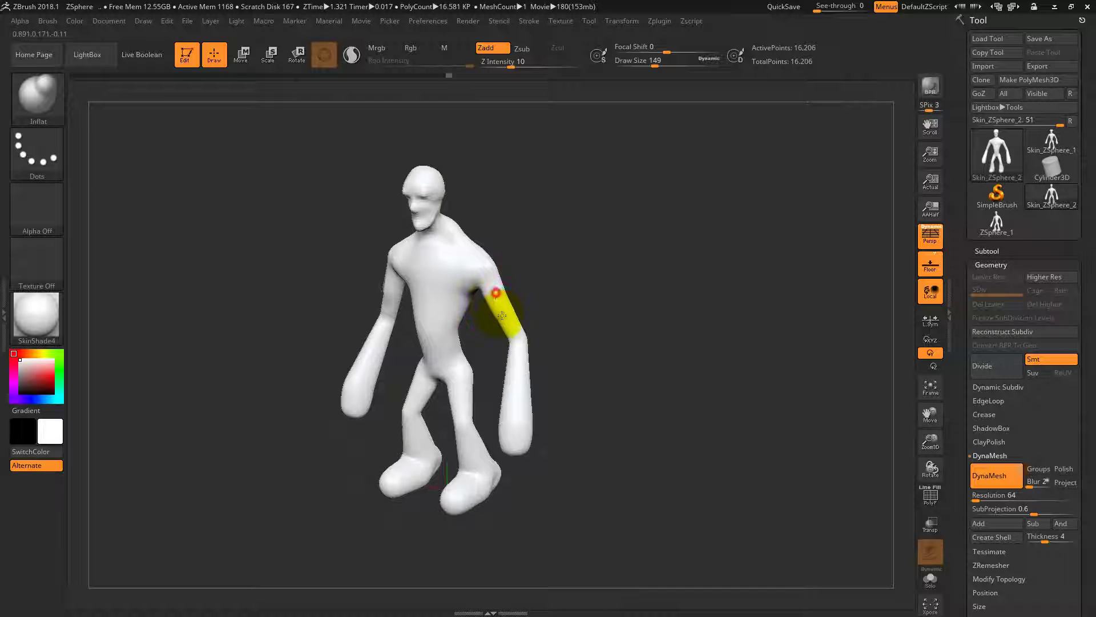
{"action": "left_click_drag", "start_coordinate": [585, 299], "coordinate": [527, 296]}
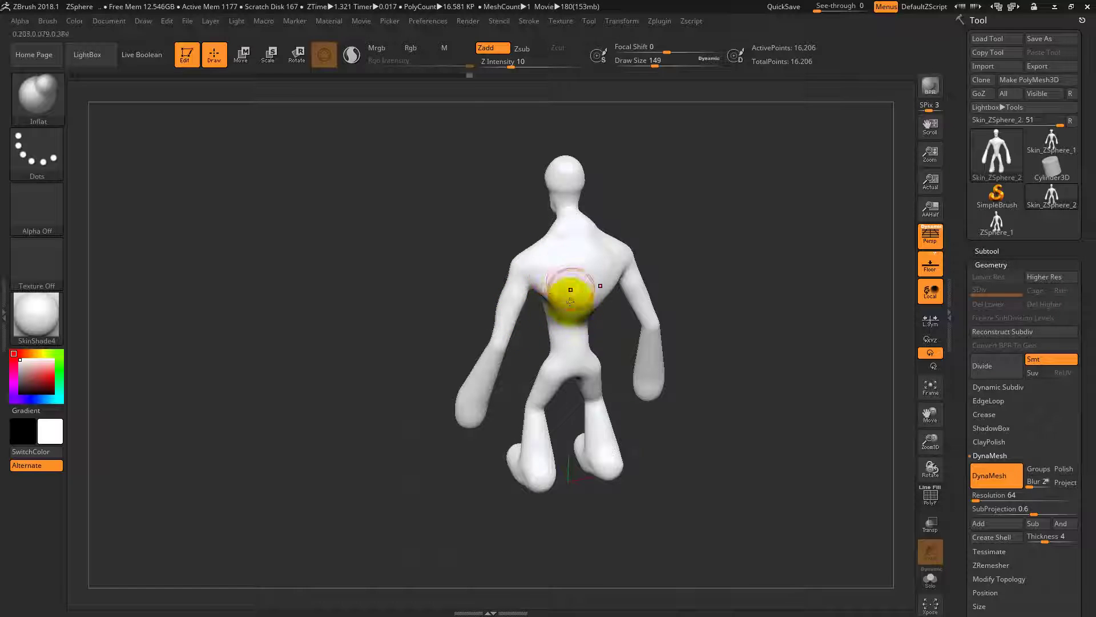
{"action": "left_click_drag", "start_coordinate": [563, 342], "coordinate": [543, 316]}
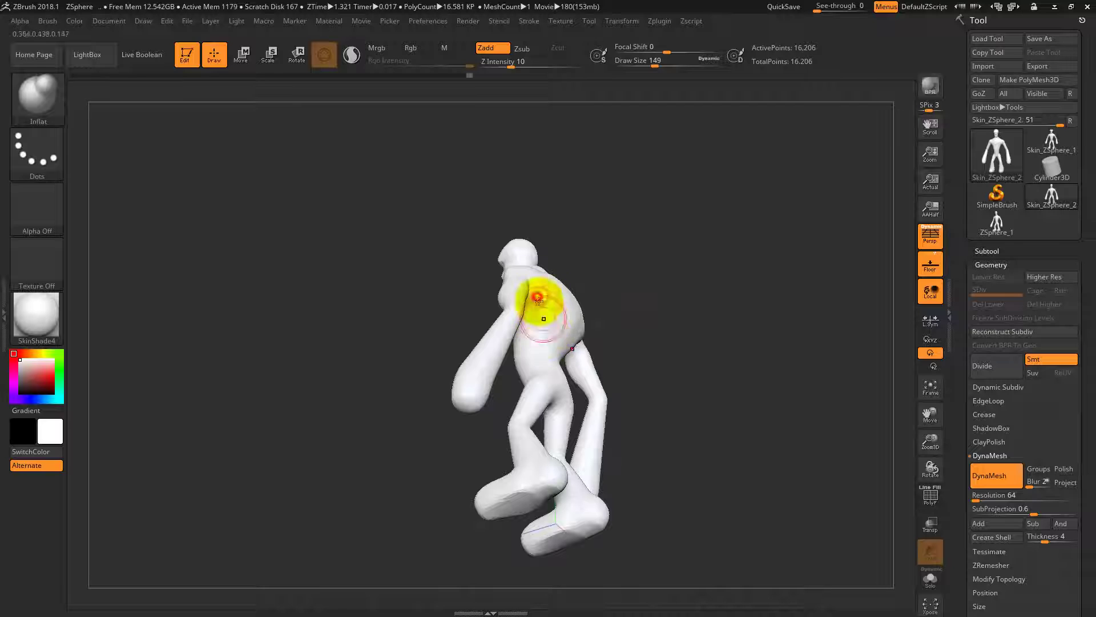
{"action": "left_click_drag", "start_coordinate": [565, 355], "coordinate": [502, 294]}
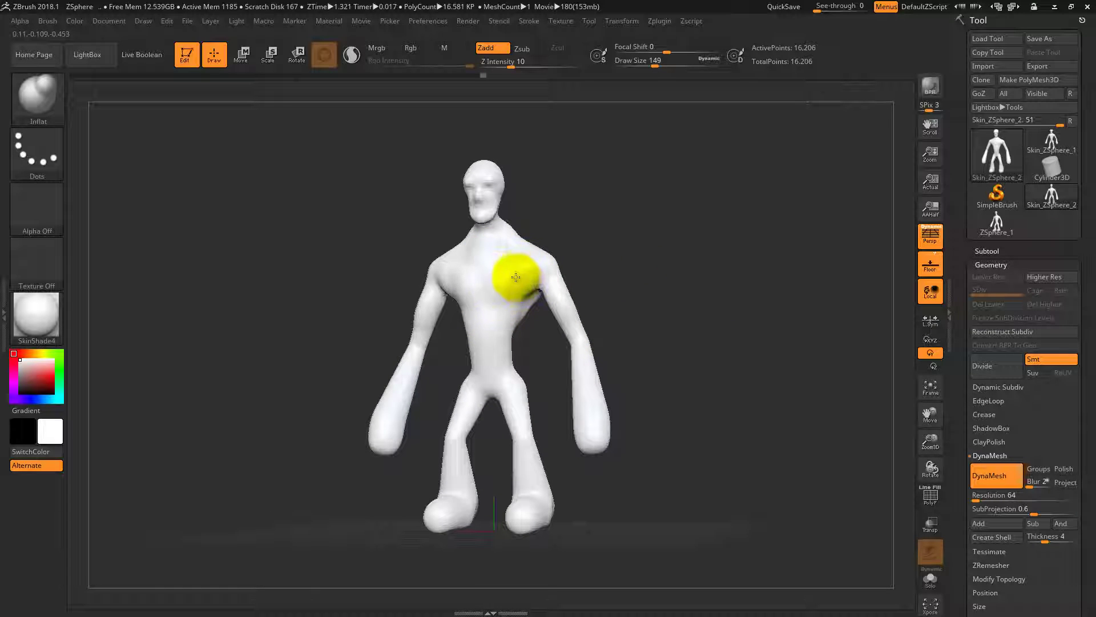
Step: Inflate the chest and the sides of the waist, using draw size 234 for the lower torso, and smooth the transitions
{"action": "mouse_move", "coordinate": [610, 244]}
{"action": "left_mouse_down"}
{"action": "mouse_move", "coordinate": [636, 227]}
{"action": "mouse_move", "coordinate": [600, 251]}
{"action": "left_mouse_up"}
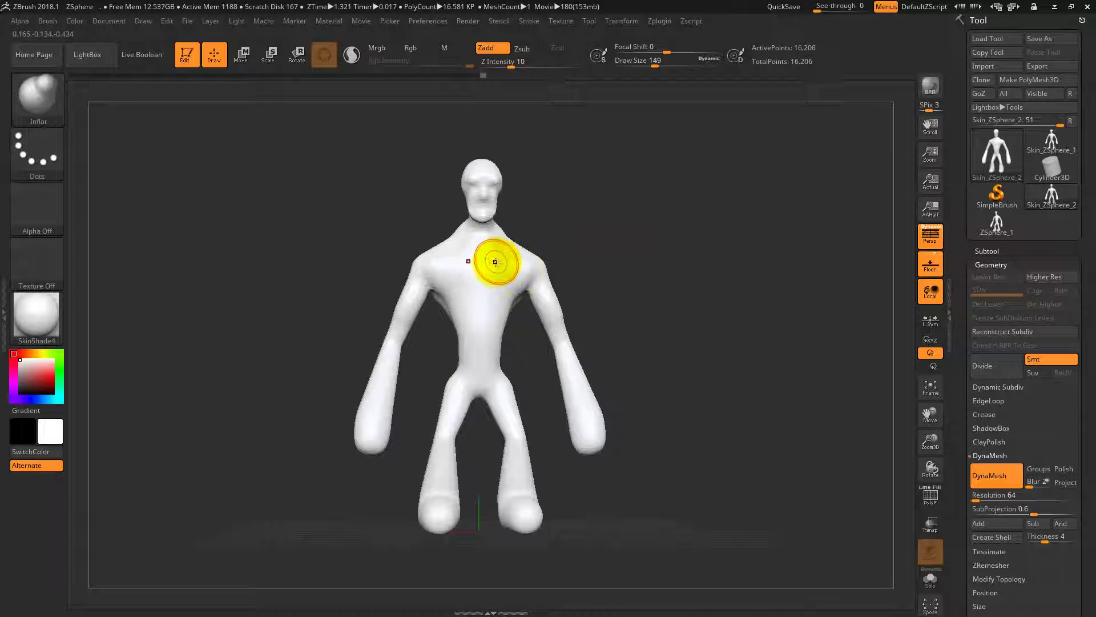
{"action": "key", "text": "s"}
{"action": "left_click_drag", "start_coordinate": [509, 266], "coordinate": [498, 288]}
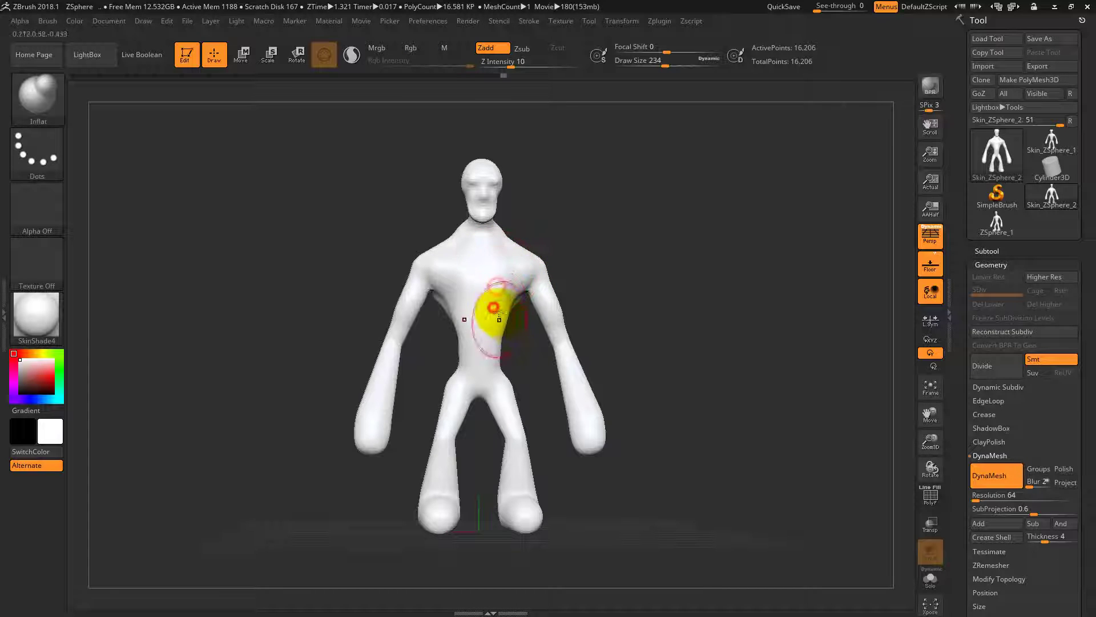
{"action": "left_click_drag", "start_coordinate": [682, 313], "coordinate": [661, 334]}
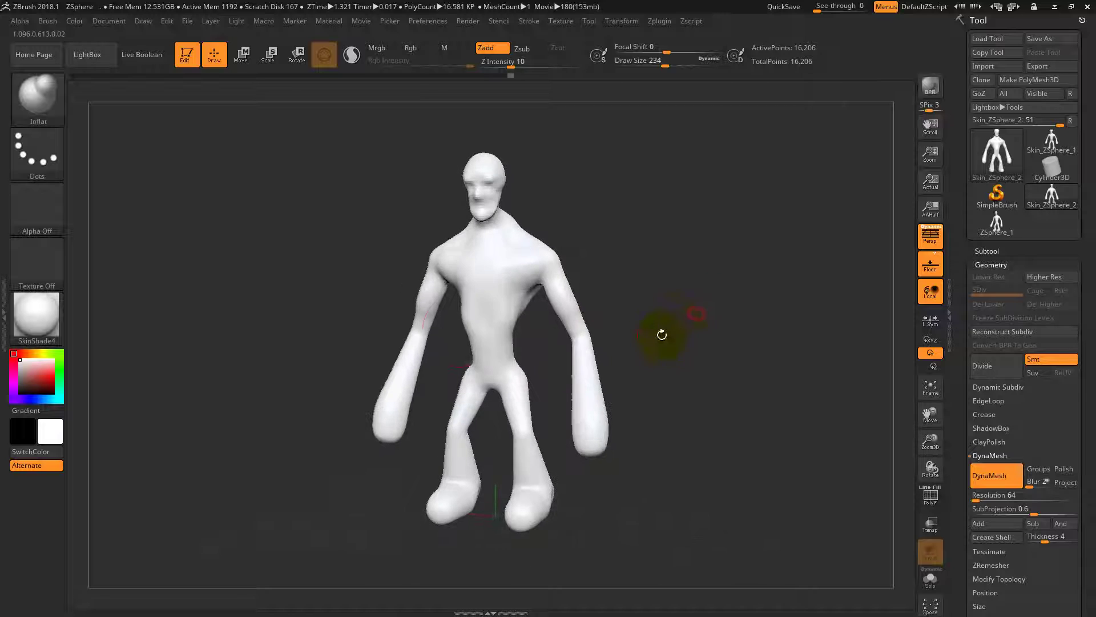
{"action": "mouse_move", "coordinate": [490, 322]}
{"action": "left_mouse_down", "text": "shift"}
{"action": "mouse_move", "coordinate": [497, 338]}
{"action": "mouse_move", "coordinate": [508, 305]}
{"action": "left_mouse_up", "text": "shift"}
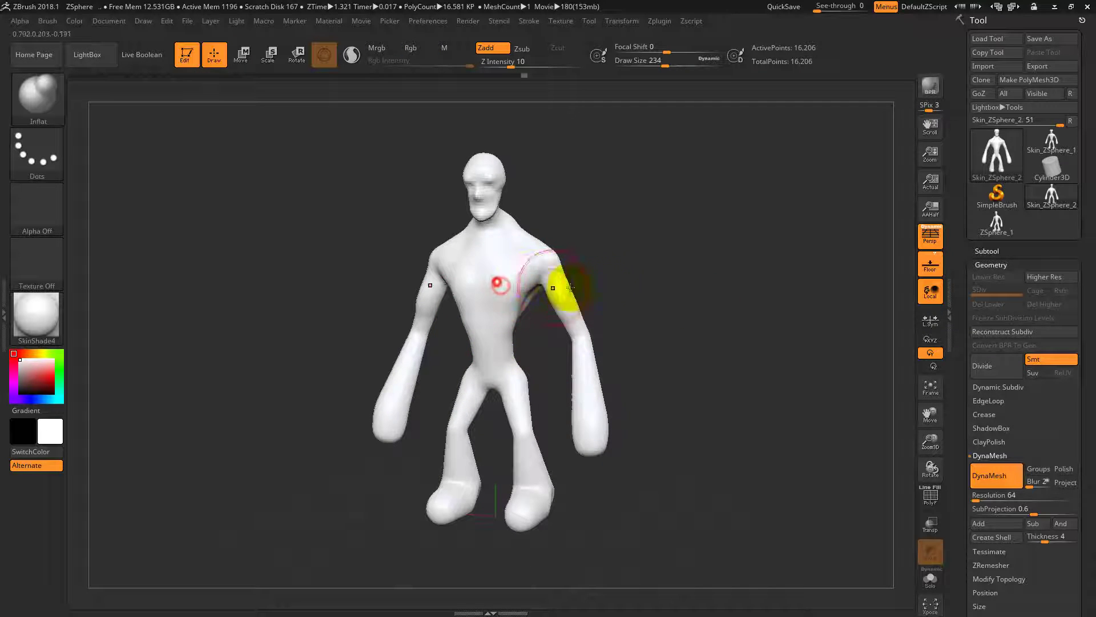
Step: Adjust the shoulder contours with the Move brush at draw size 358
{"action": "mouse_move", "coordinate": [628, 274]}
{"action": "left_mouse_down"}
{"action": "mouse_move", "coordinate": [693, 252]}
{"action": "mouse_move", "coordinate": [712, 264]}
{"action": "mouse_move", "coordinate": [680, 244]}
{"action": "mouse_move", "coordinate": [639, 344]}
{"action": "mouse_move", "coordinate": [692, 368]}
{"action": "mouse_move", "coordinate": [678, 331]}
{"action": "mouse_move", "coordinate": [713, 246]}
{"action": "mouse_move", "coordinate": [663, 245]}
{"action": "mouse_move", "coordinate": [674, 238]}
{"action": "mouse_move", "coordinate": [637, 218]}
{"action": "mouse_move", "coordinate": [683, 266]}
{"action": "mouse_move", "coordinate": [748, 252]}
{"action": "left_mouse_up"}
{"action": "key", "text": "b"}
{"action": "key", "text": "m"}
{"action": "key", "text": "v"}
{"action": "key", "text": "s"}
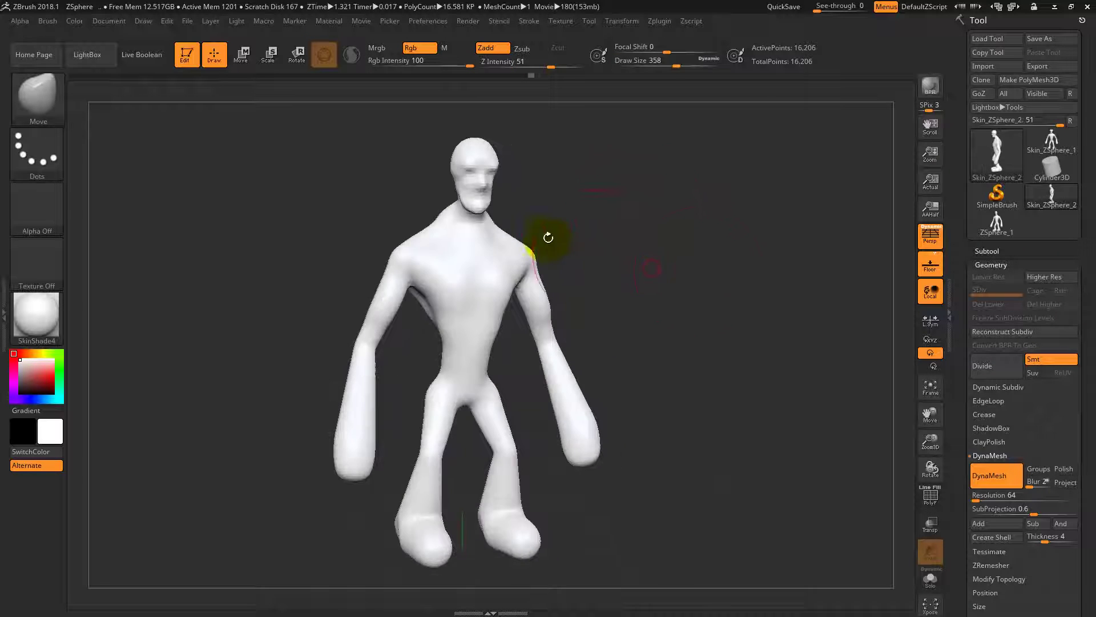
{"action": "mouse_move", "coordinate": [548, 237]}
{"action": "left_mouse_down"}
{"action": "mouse_move", "coordinate": [570, 203]}
{"action": "mouse_move", "coordinate": [477, 173]}
{"action": "left_mouse_up"}
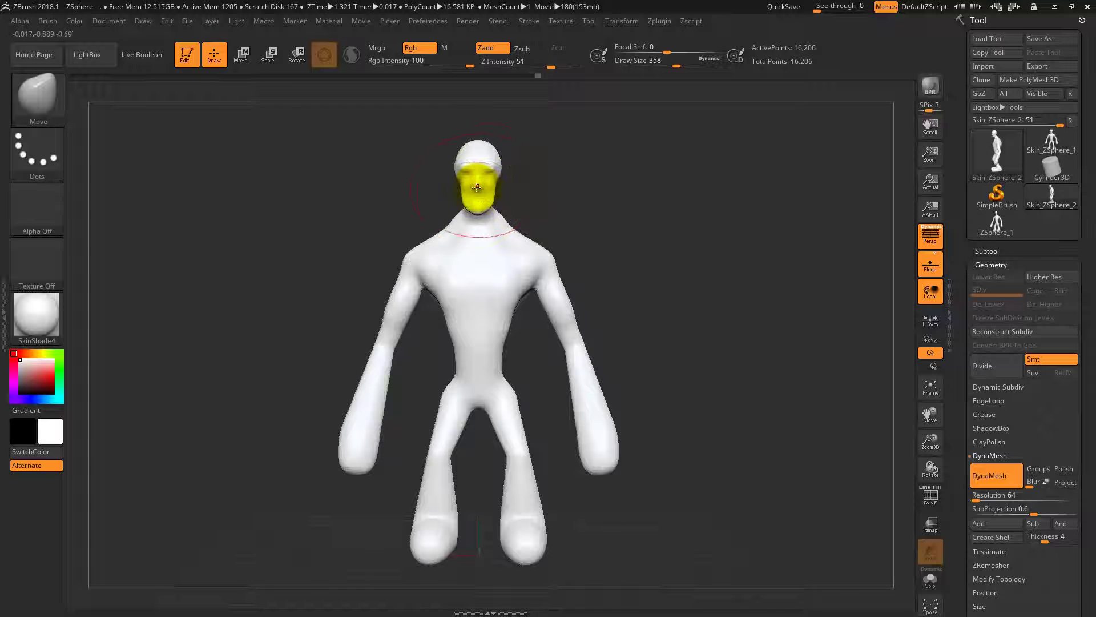
Step: Mask the head and neck, move the unmasked body up to shorten the neck, then clear the mask and refresh the DynaMesh
{"action": "key", "text": "ctrl"}
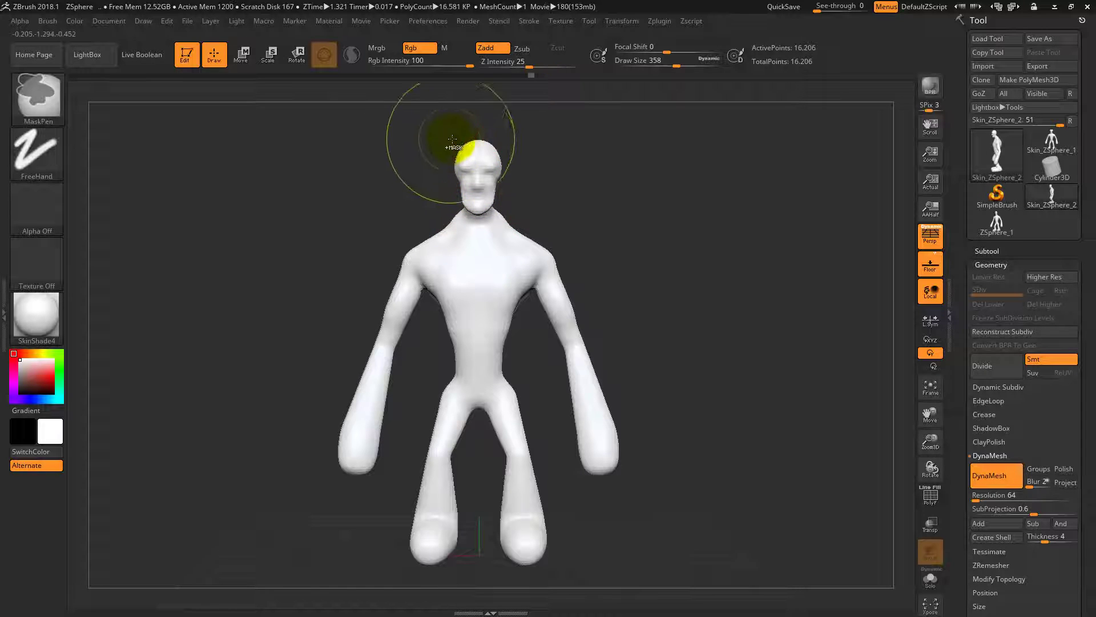
{"action": "left_click_drag", "start_coordinate": [478, 166], "coordinate": [479, 158], "text": "ctrl"}
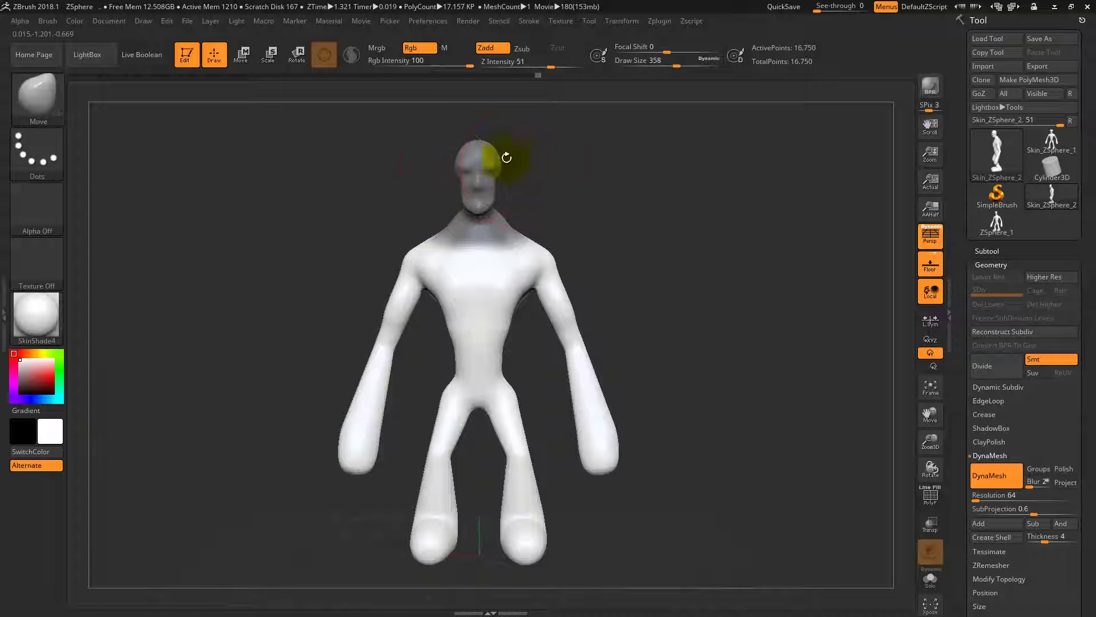
{"action": "key", "text": "w"}
{"action": "left_click_drag", "start_coordinate": [479, 201], "coordinate": [481, 187]}
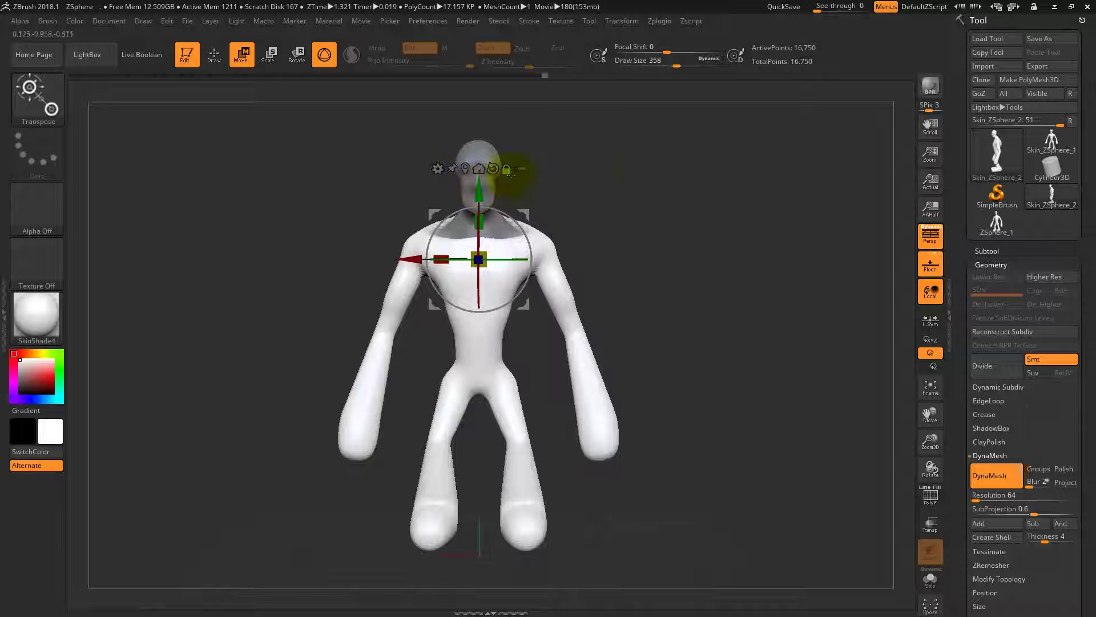
{"action": "key", "text": "ctrl"}
{"action": "mouse_move", "coordinate": [696, 243]}
{"action": "left_mouse_down"}
{"action": "mouse_move", "coordinate": [658, 252]}
{"action": "mouse_move", "coordinate": [673, 266]}
{"action": "mouse_move", "coordinate": [682, 250]}
{"action": "left_mouse_up"}
Step: Smooth the ridge around the neck base across the upper chest and back at draw size 140
{"action": "right_click_drag", "start_coordinate": [610, 192], "coordinate": [611, 307], "text": "ctrl"}
{"action": "mouse_move", "coordinate": [610, 307]}
{"action": "left_mouse_down"}
{"action": "mouse_move", "coordinate": [685, 208]}
{"action": "mouse_move", "coordinate": [533, 208]}
{"action": "mouse_move", "coordinate": [514, 196]}
{"action": "mouse_move", "coordinate": [674, 181]}
{"action": "mouse_move", "coordinate": [663, 200]}
{"action": "left_mouse_up"}
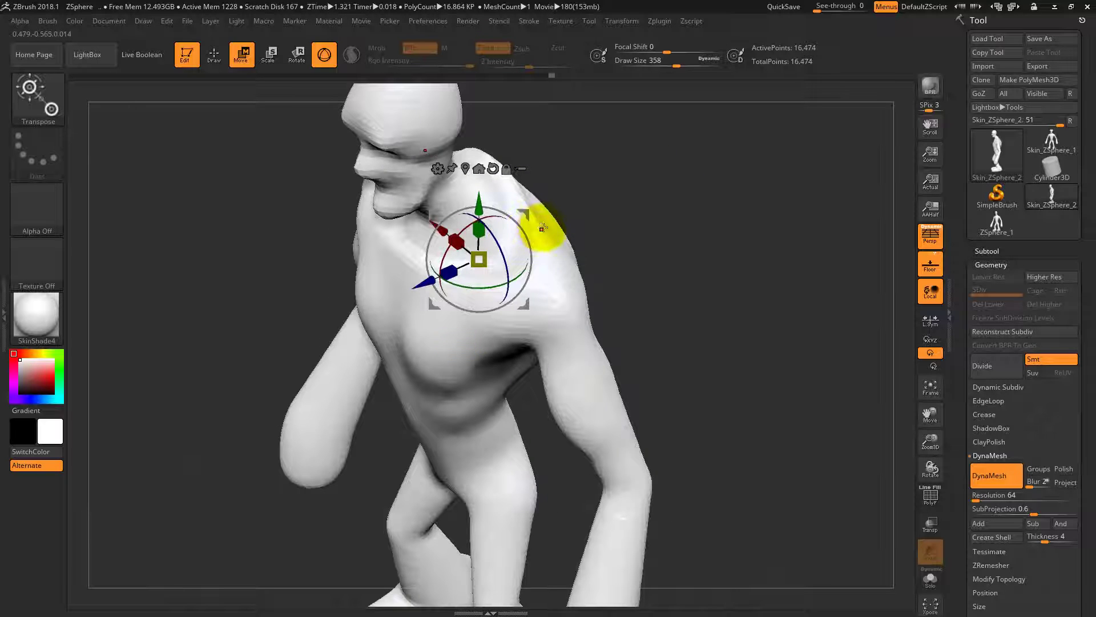
{"action": "key", "text": "q"}
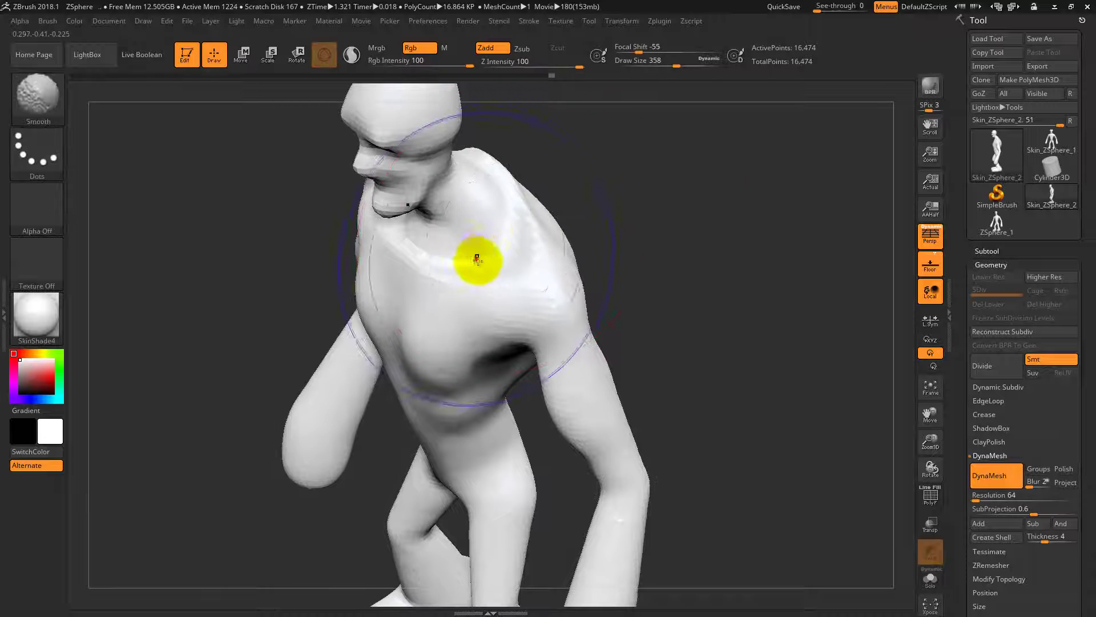
{"action": "mouse_move", "coordinate": [477, 261]}
{"action": "left_mouse_down", "text": "shift"}
{"action": "mouse_move", "coordinate": [490, 245]}
{"action": "mouse_move", "coordinate": [455, 269]}
{"action": "mouse_move", "coordinate": [419, 264]}
{"action": "left_mouse_up", "text": "shift"}
{"action": "key", "text": "ctrl+z"}
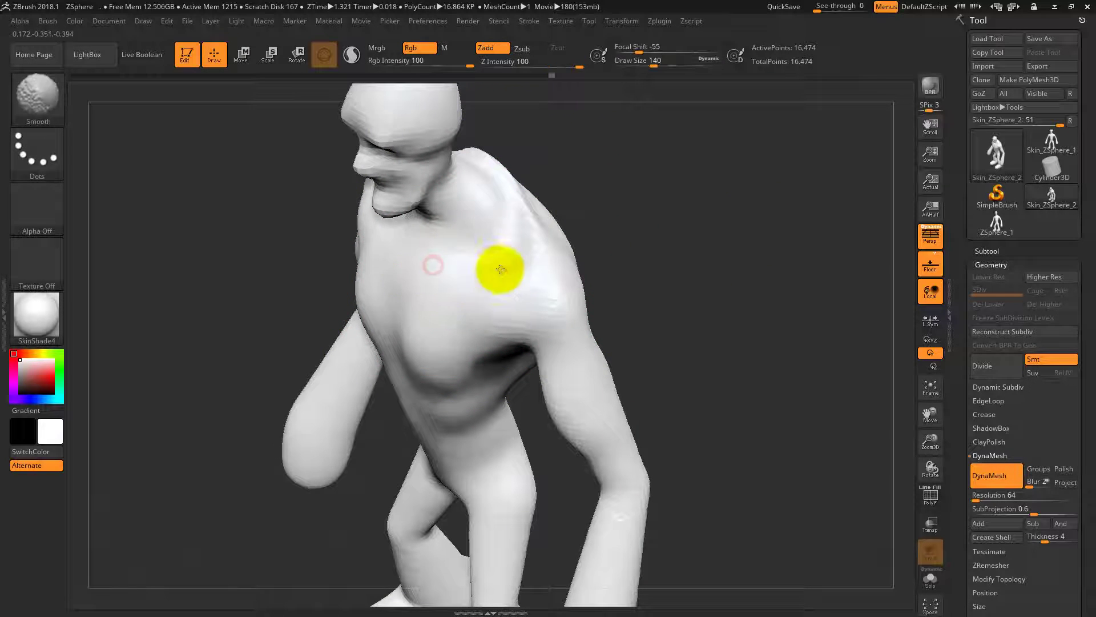
{"action": "left_click_drag", "start_coordinate": [708, 224], "coordinate": [615, 223]}
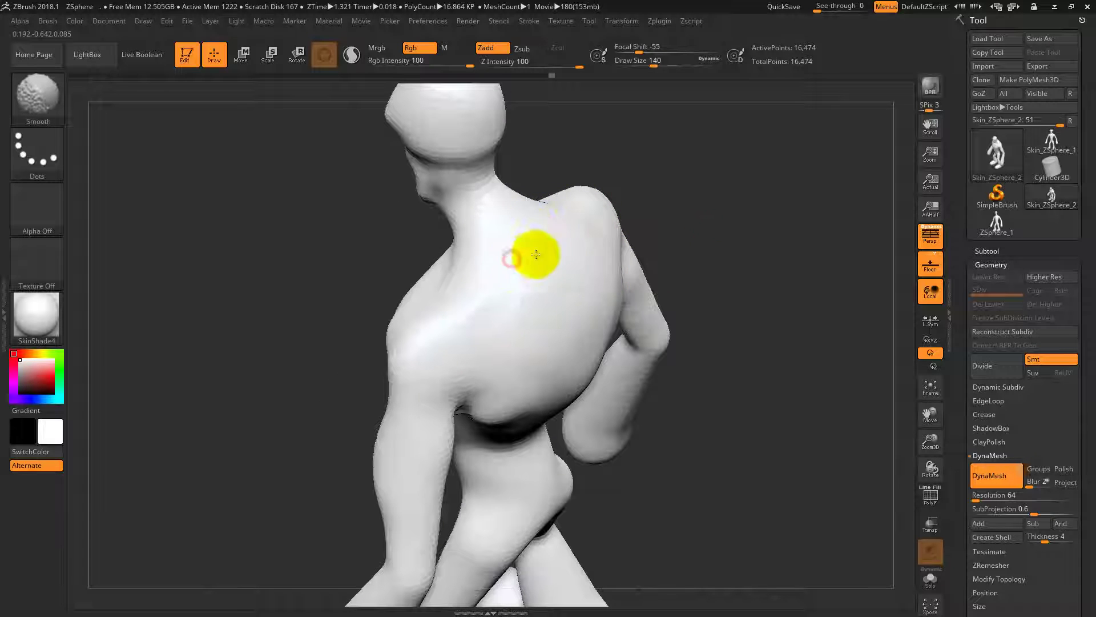
{"action": "left_click_drag", "start_coordinate": [516, 284], "coordinate": [487, 301], "text": "shift"}
Step: Smooth the chest and the creased armpits at draw size 140, then refresh the DynaMesh
{"action": "mouse_move", "coordinate": [714, 223]}
{"action": "left_mouse_down"}
{"action": "mouse_move", "coordinate": [761, 159]}
{"action": "mouse_move", "coordinate": [751, 172]}
{"action": "left_mouse_up"}
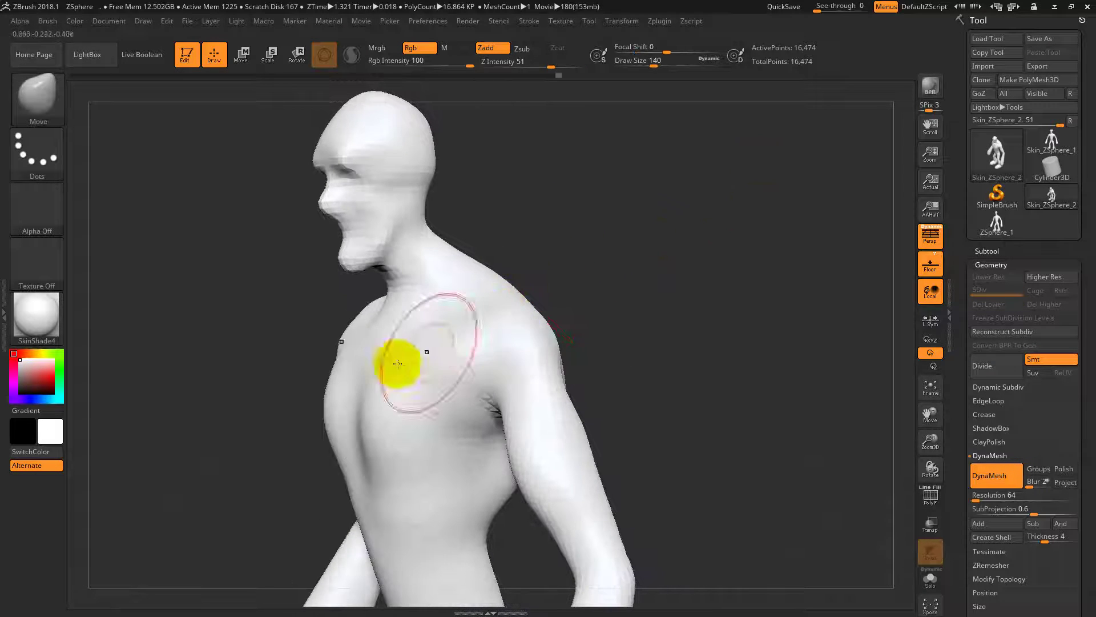
{"action": "mouse_move", "coordinate": [381, 381]}
{"action": "left_mouse_down", "text": "shift"}
{"action": "mouse_move", "coordinate": [379, 470]}
{"action": "mouse_move", "coordinate": [380, 407]}
{"action": "left_mouse_up", "text": "shift"}
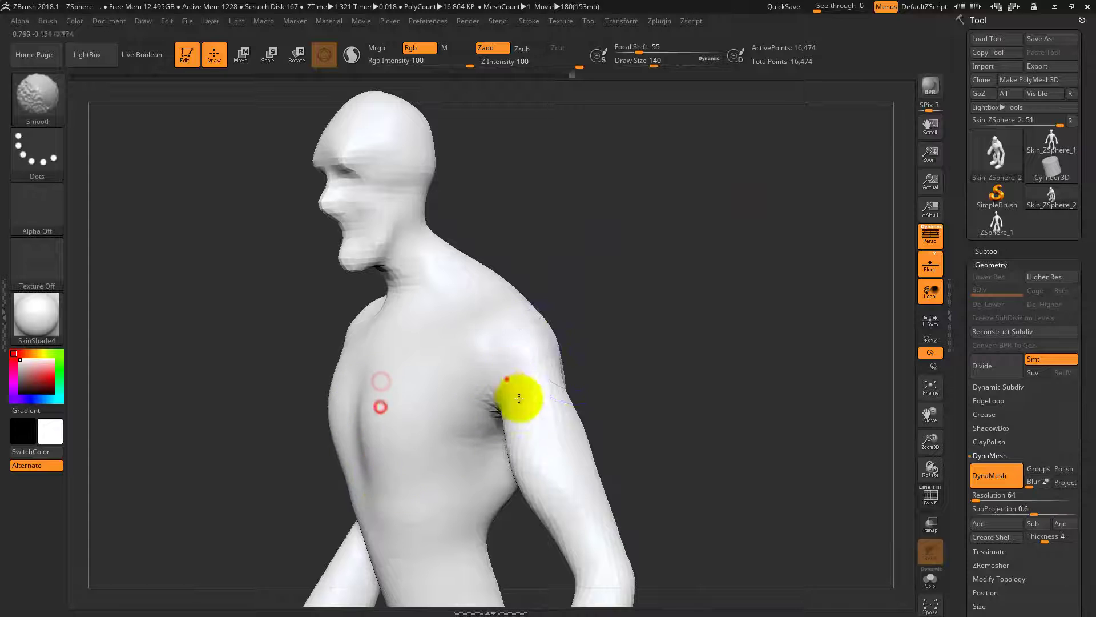
{"action": "left_click_drag", "start_coordinate": [519, 398], "coordinate": [550, 345], "text": "shift"}
{"action": "mouse_move", "coordinate": [771, 286]}
{"action": "left_mouse_down"}
{"action": "mouse_move", "coordinate": [731, 313]}
{"action": "mouse_move", "coordinate": [545, 376]}
{"action": "left_mouse_up"}
{"action": "right_click_drag", "start_coordinate": [311, 416], "coordinate": [276, 335], "text": "ctrl"}
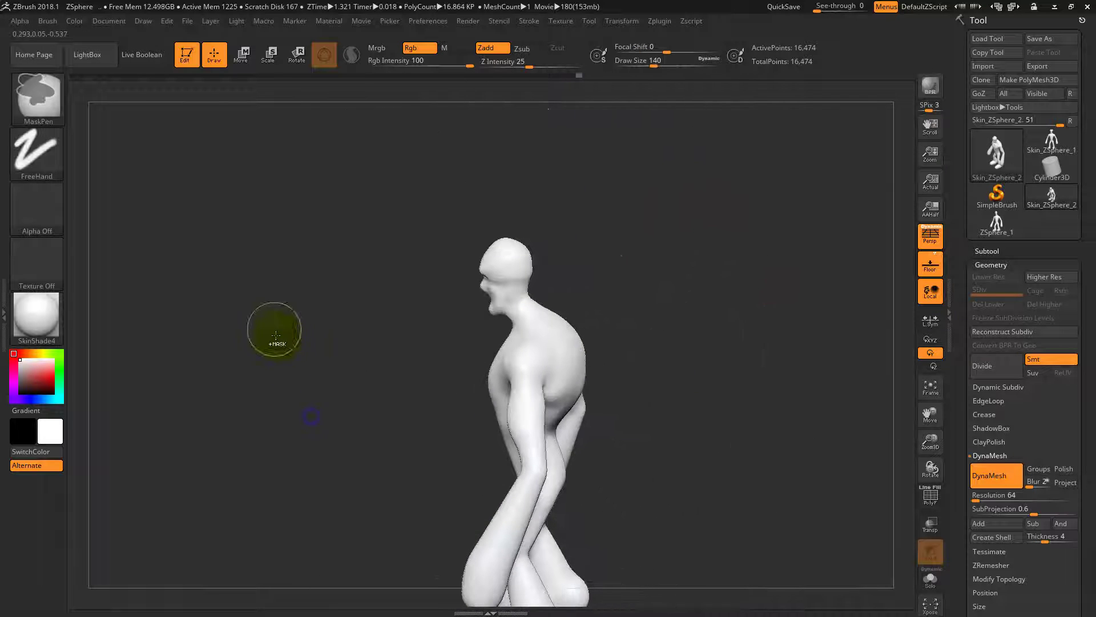
{"action": "left_click_drag", "start_coordinate": [293, 355], "coordinate": [569, 318]}
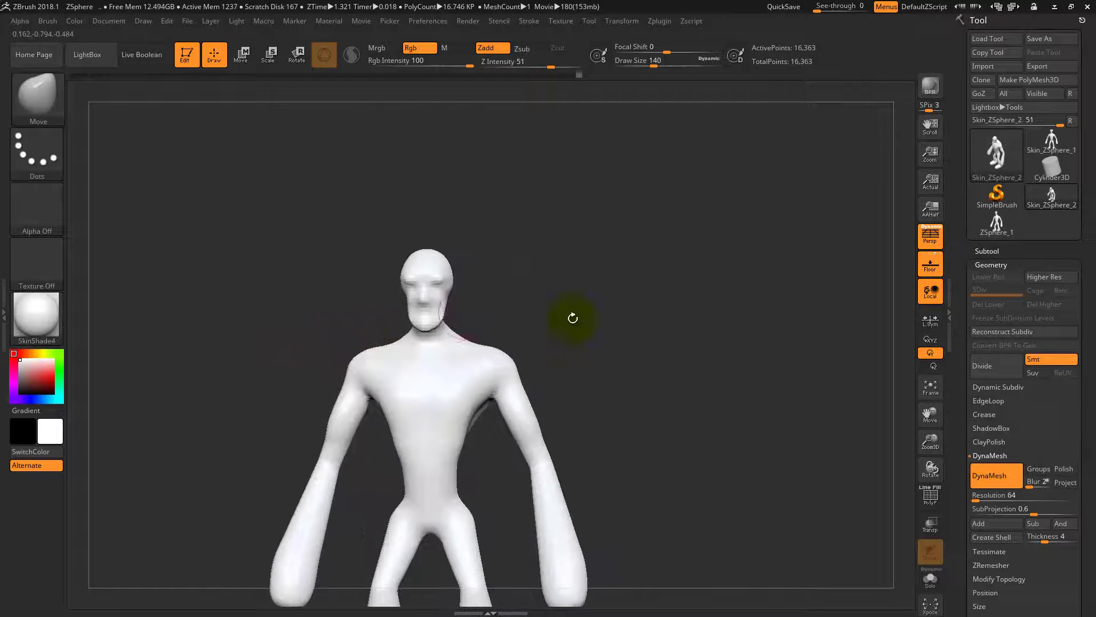
{"action": "left_click_drag", "start_coordinate": [662, 352], "coordinate": [691, 234], "text": "ctrl"}
{"action": "mouse_move", "coordinate": [656, 394]}
{"action": "left_mouse_down"}
{"action": "mouse_move", "coordinate": [702, 221]}
{"action": "mouse_move", "coordinate": [729, 375]}
{"action": "mouse_move", "coordinate": [615, 453]}
{"action": "left_mouse_up"}
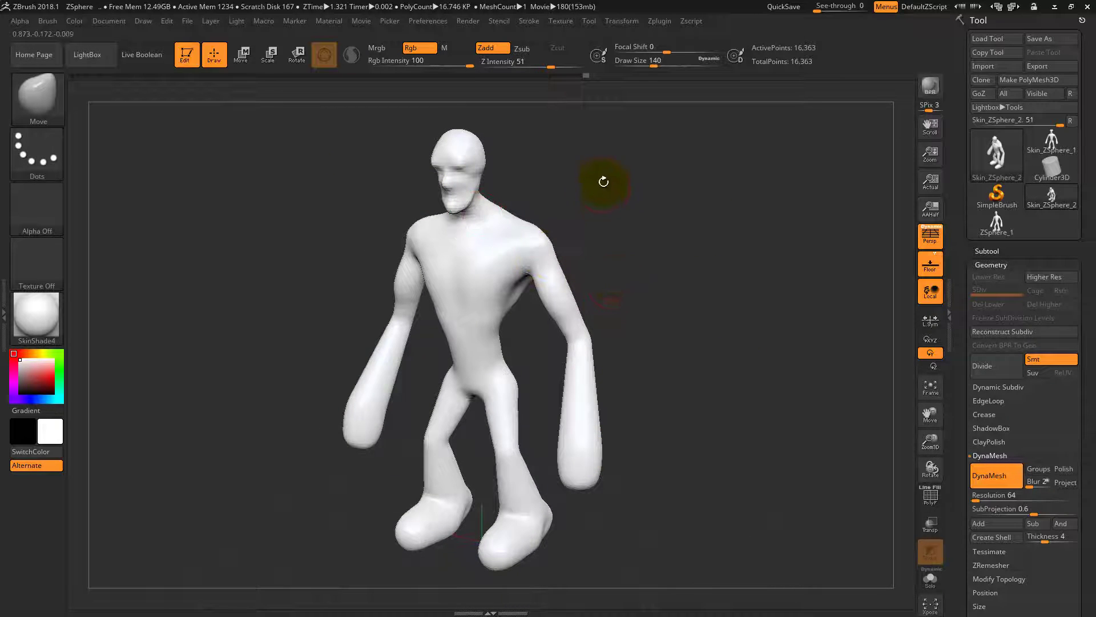
Step: Open the image import for the floor grid's Front-Back reference texture
{"action": "left_click", "coordinate": [144, 22]}
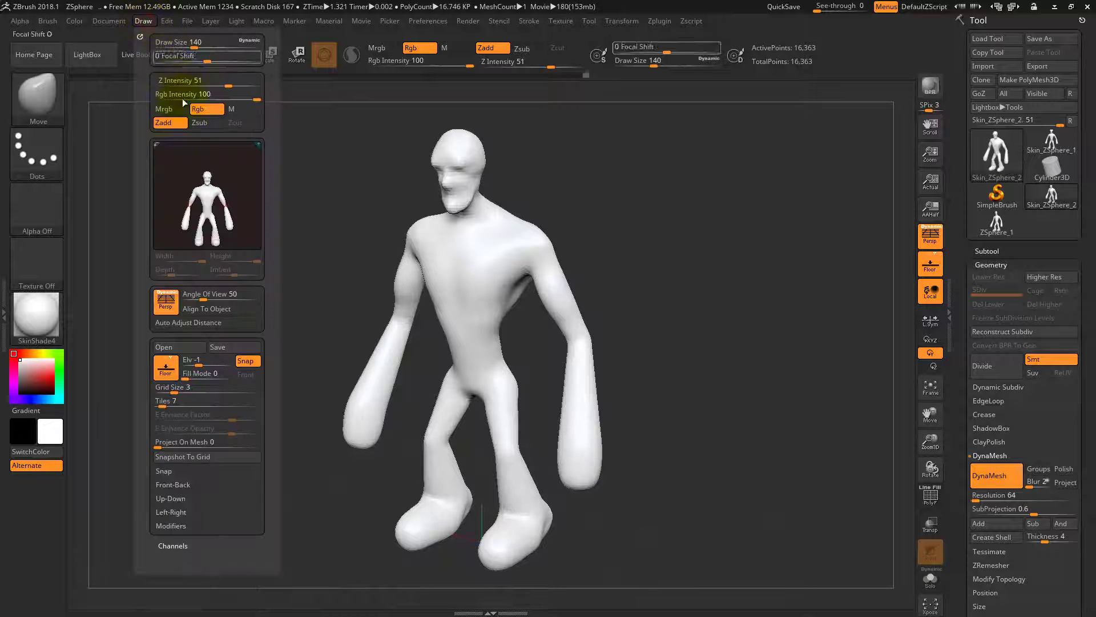
{"action": "left_click", "coordinate": [175, 484]}
{"action": "left_click", "coordinate": [171, 507]}
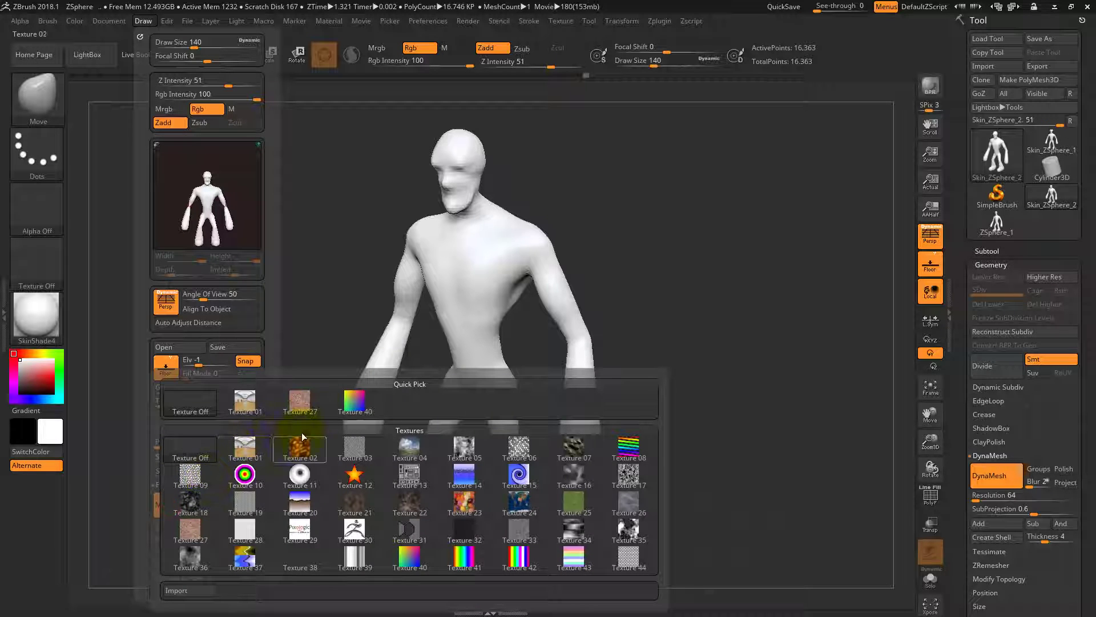
{"action": "left_click", "coordinate": [185, 590]}
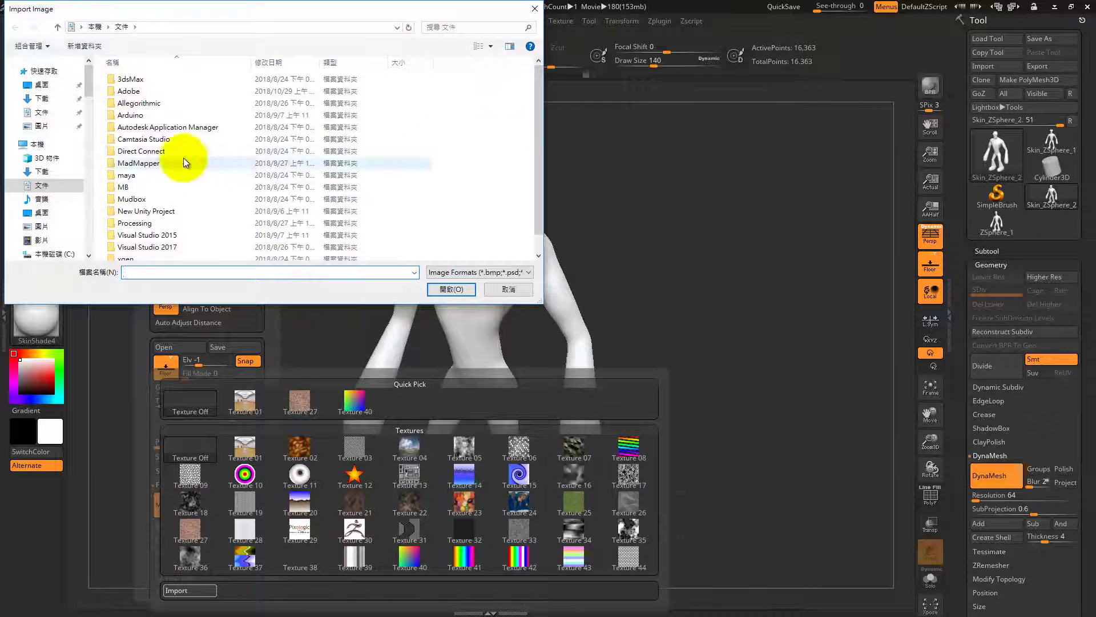
Step: Import the JPG image 00_Ref from the Allmaps folder on drive D as the reference texture
{"action": "scroll", "coordinate": [63, 171], "scroll_direction": "down", "scroll_amount": 5}
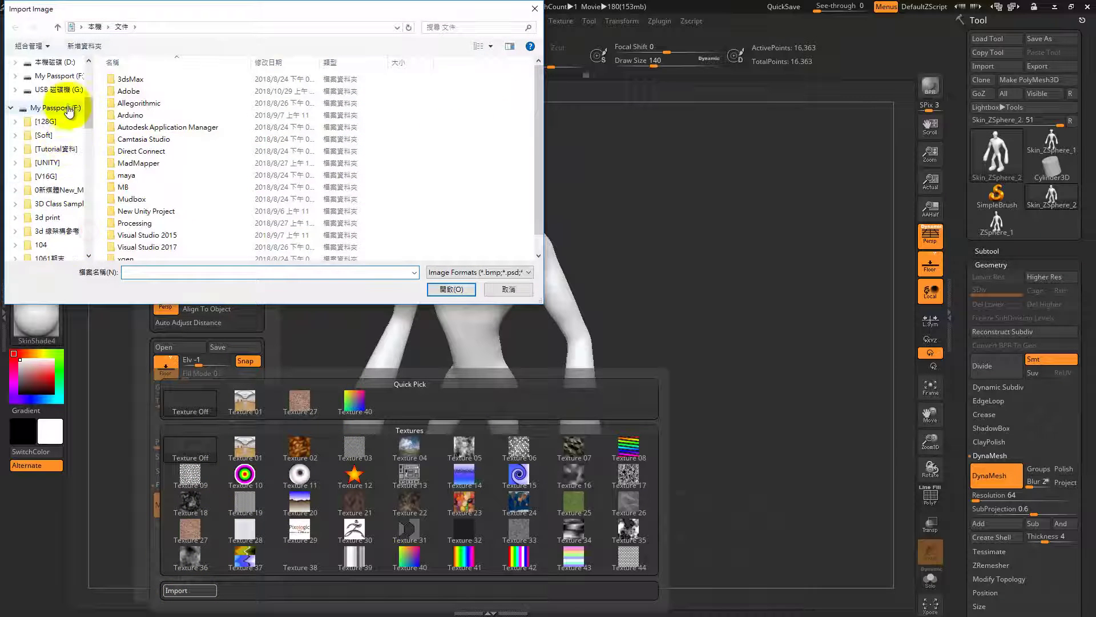
{"action": "left_click_drag", "start_coordinate": [67, 63], "coordinate": [58, 57]}
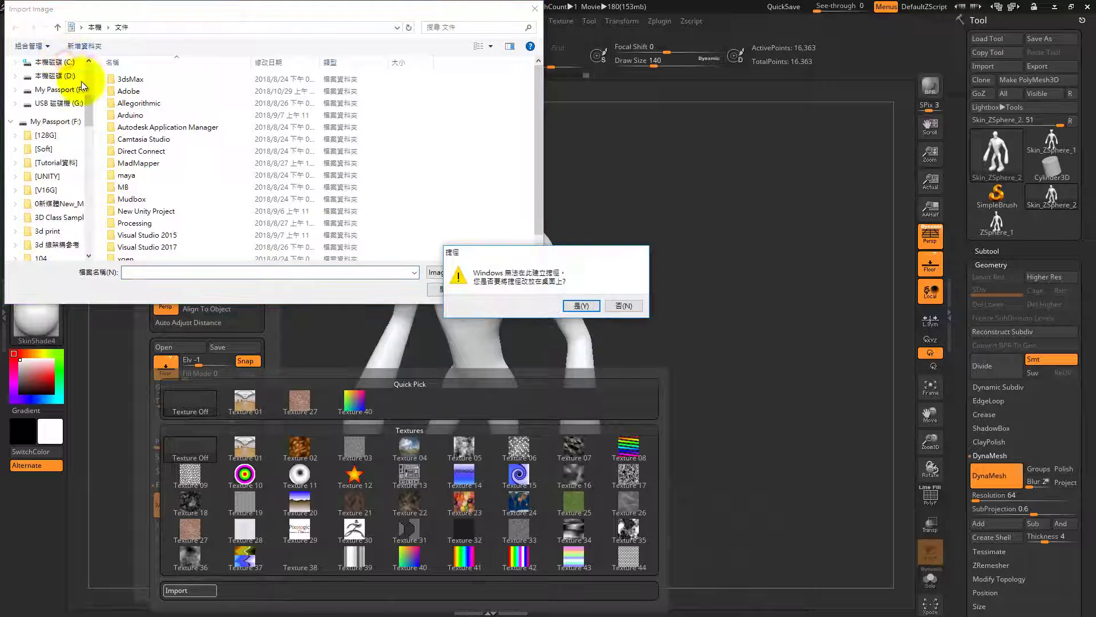
{"action": "left_click", "coordinate": [607, 306]}
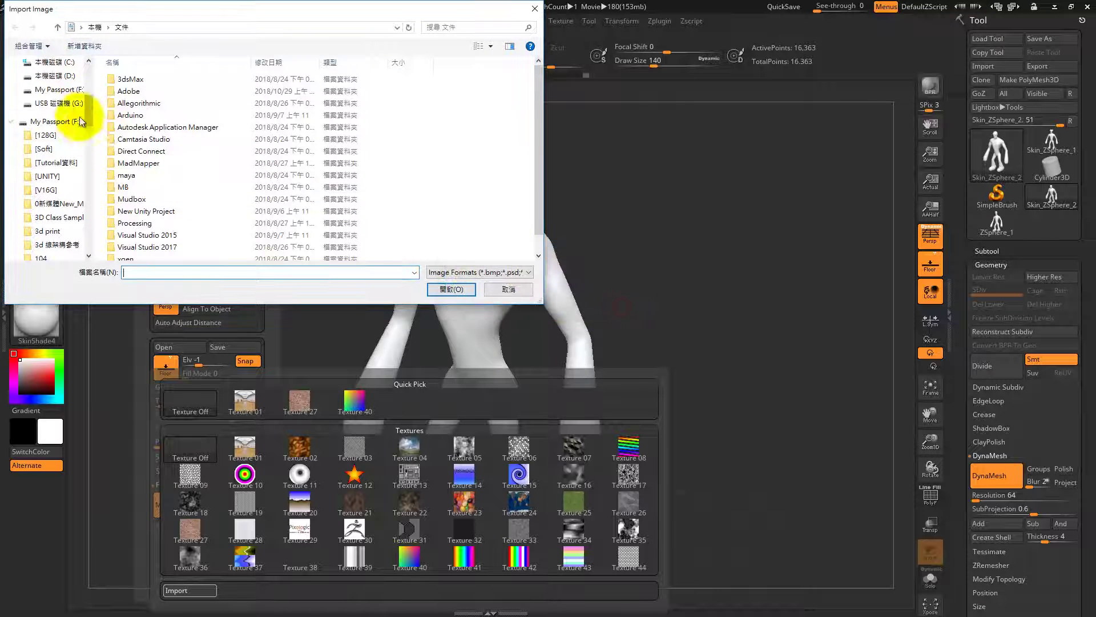
{"action": "left_click", "coordinate": [64, 76]}
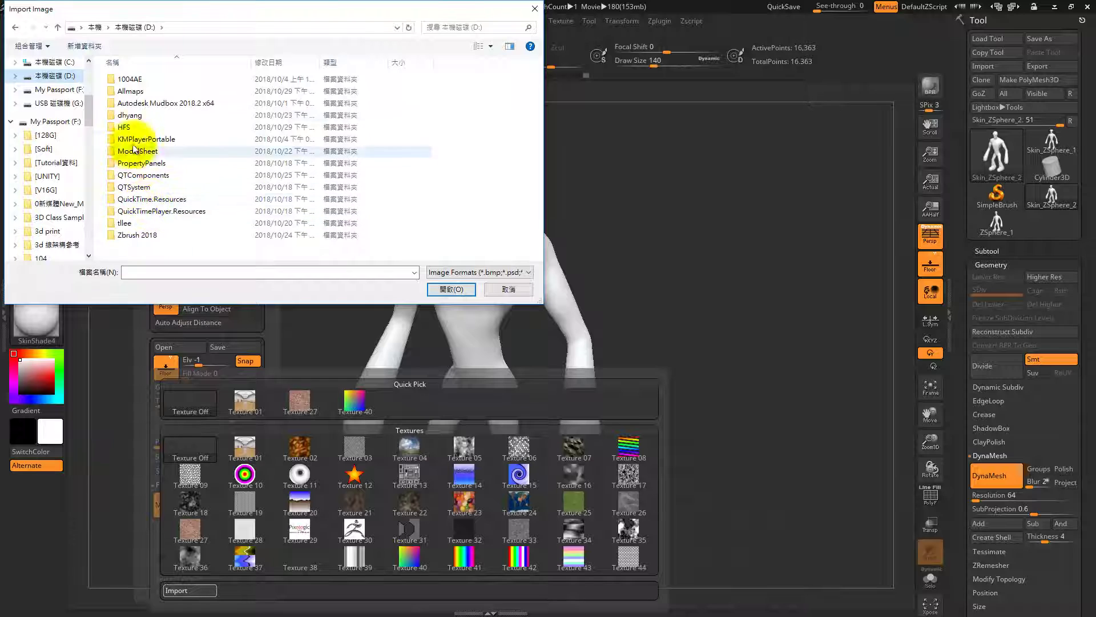
{"action": "left_click", "coordinate": [131, 91]}
{"action": "double_click", "coordinate": [131, 92]}
{"action": "left_click", "coordinate": [129, 175]}
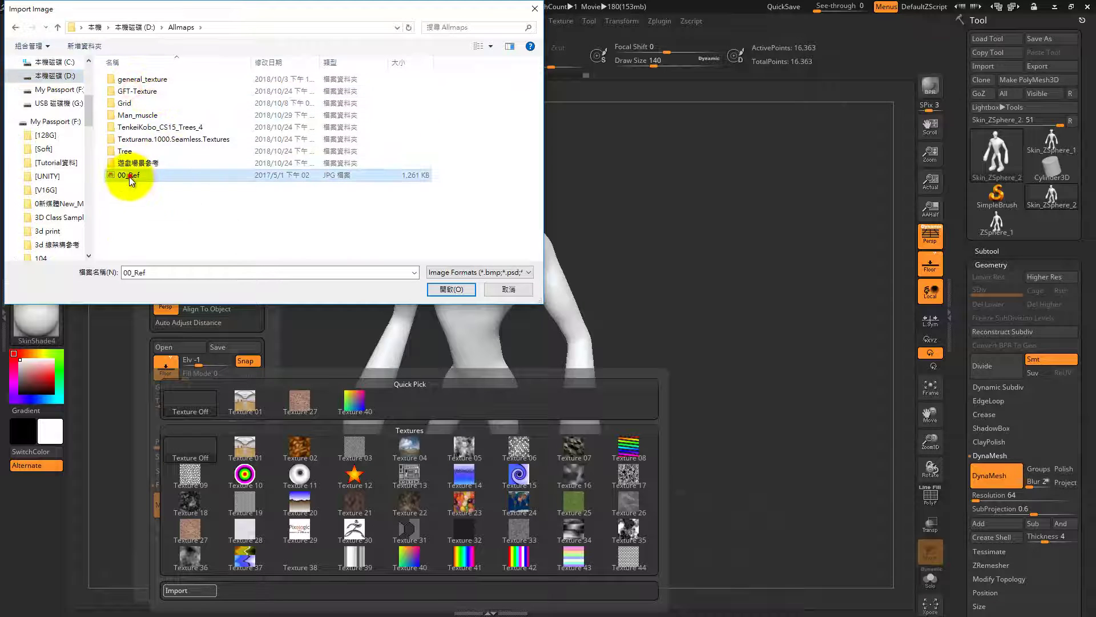
{"action": "left_click", "coordinate": [459, 290]}
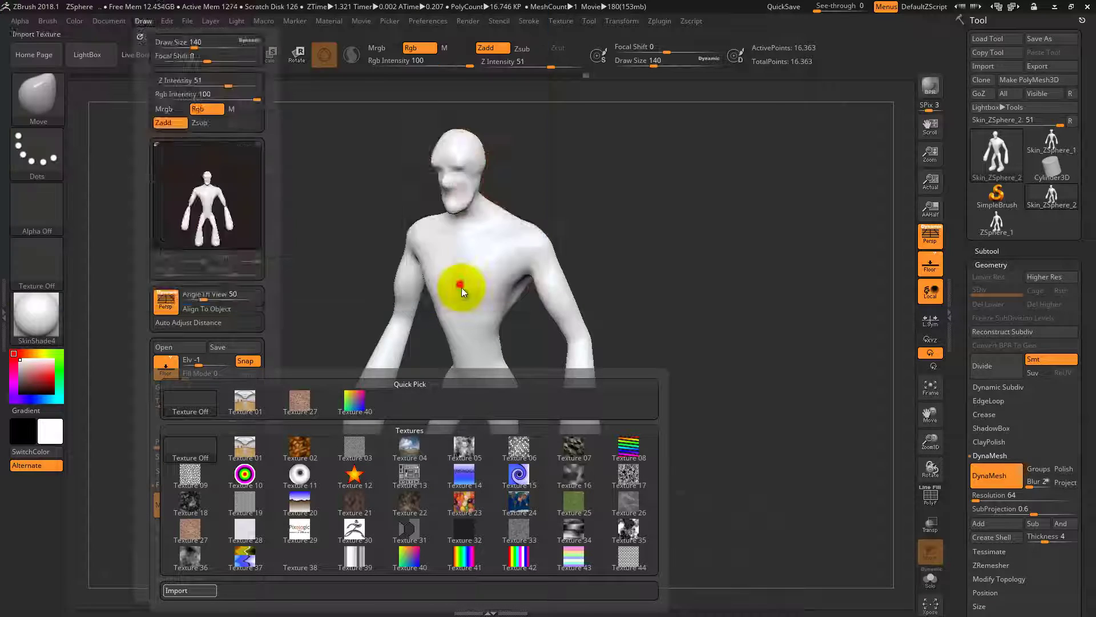
Step: Lower the floor grid's Edge Enhance Factor to about 0.27 to change the reference overlay on the figure
{"action": "mouse_move", "coordinate": [870, 413]}
{"action": "left_mouse_down"}
{"action": "mouse_move", "coordinate": [885, 392]}
{"action": "mouse_move", "coordinate": [758, 331]}
{"action": "mouse_move", "coordinate": [753, 292]}
{"action": "left_mouse_up"}
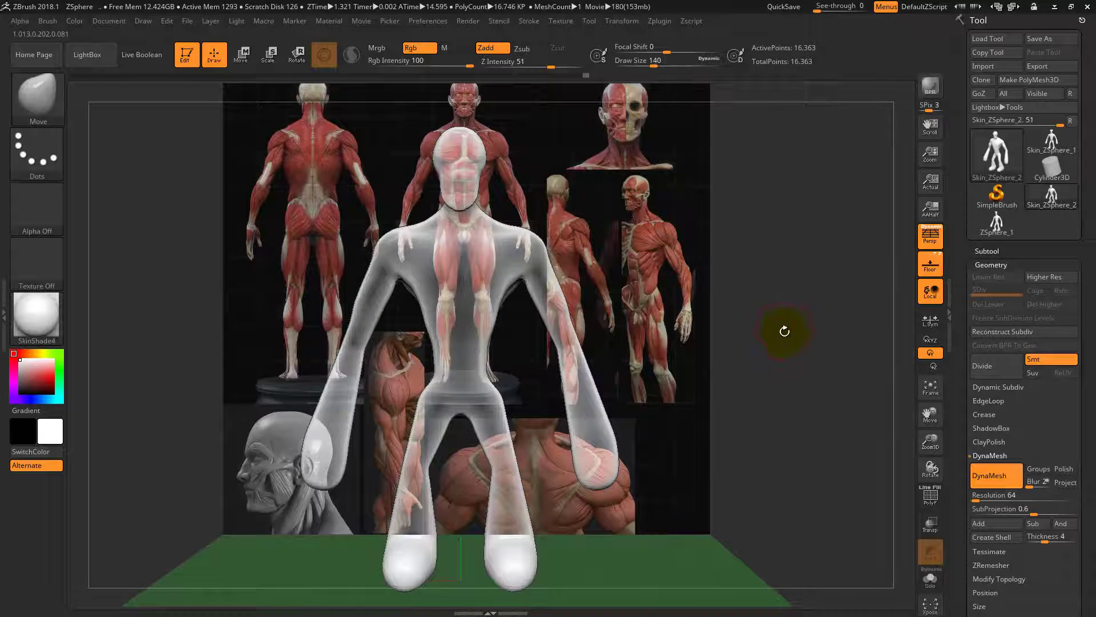
{"action": "left_click_drag", "start_coordinate": [784, 331], "coordinate": [812, 340]}
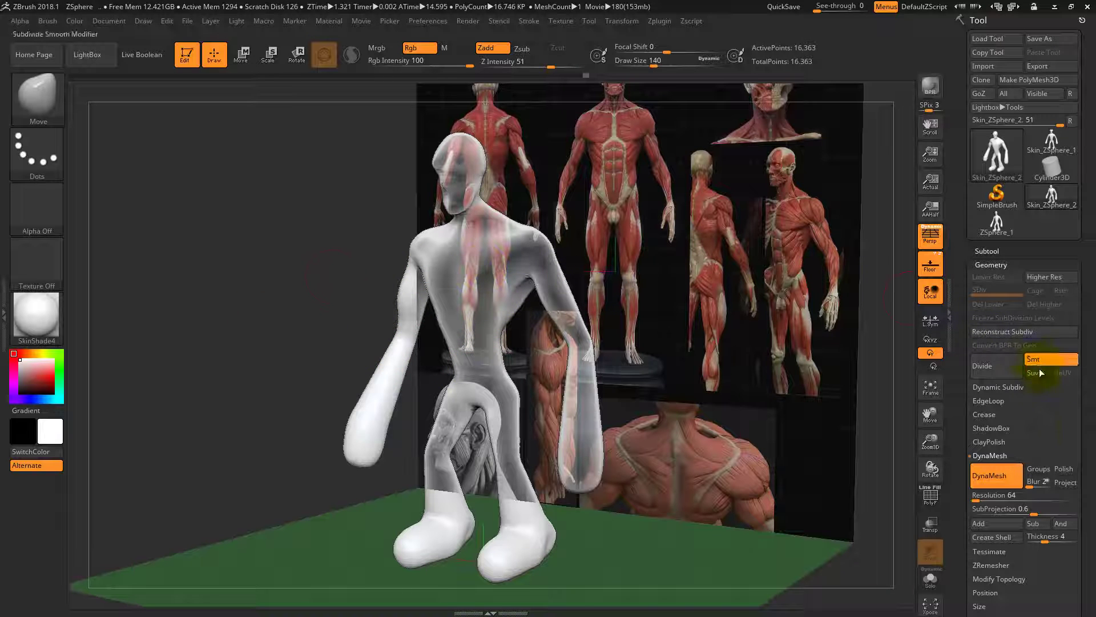
{"action": "scroll", "coordinate": [1093, 448], "scroll_direction": "down", "scroll_amount": 5}
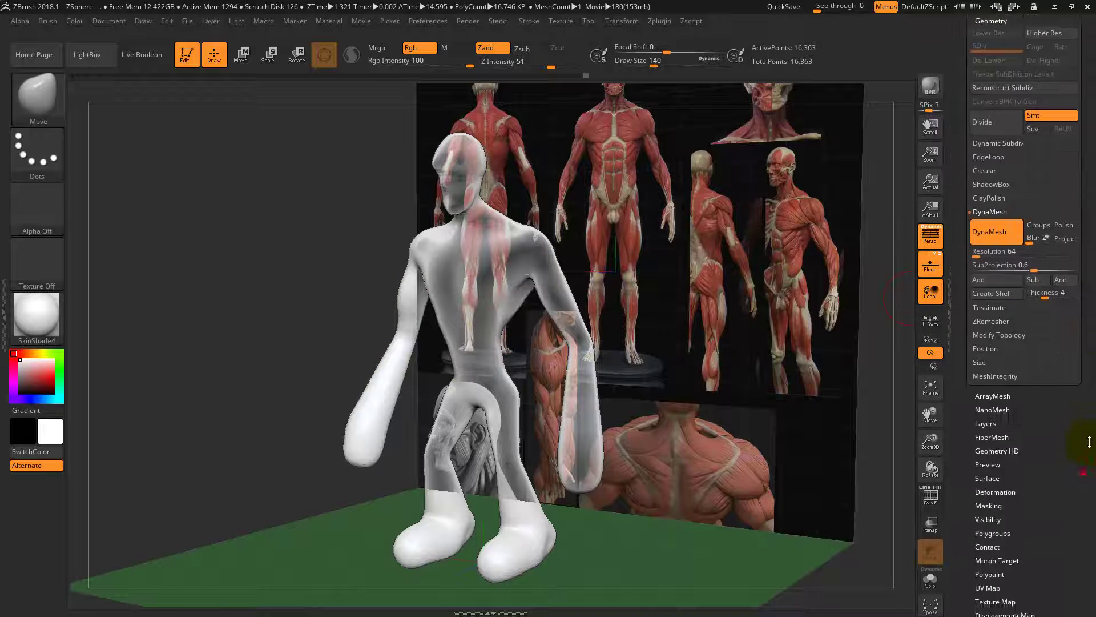
{"action": "left_click_drag", "start_coordinate": [1087, 464], "coordinate": [1087, 433]}
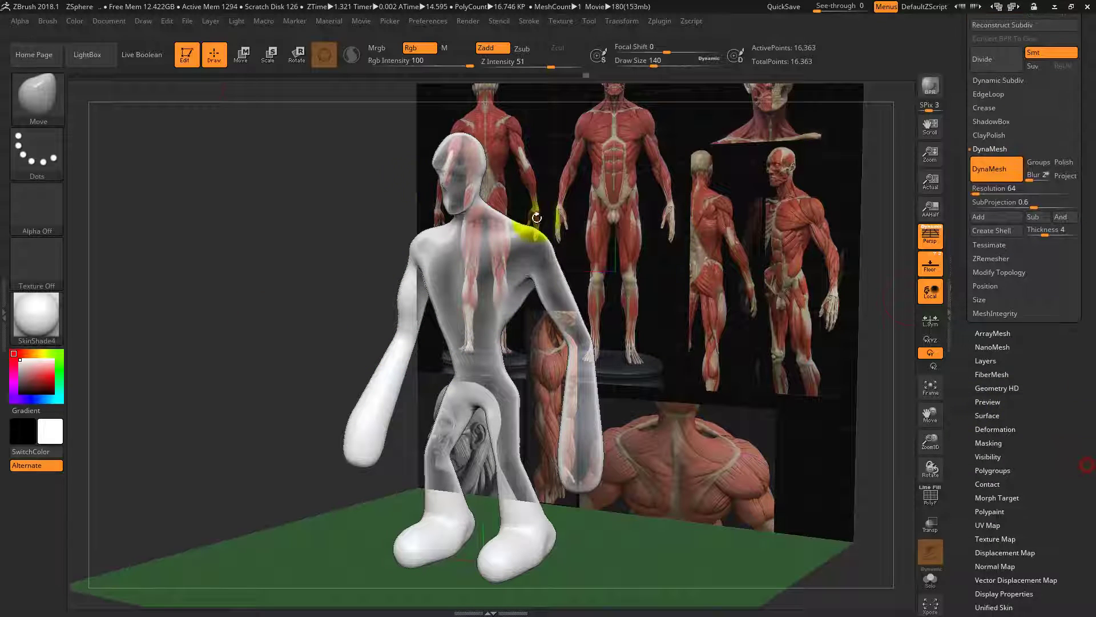
{"action": "left_click", "coordinate": [142, 20]}
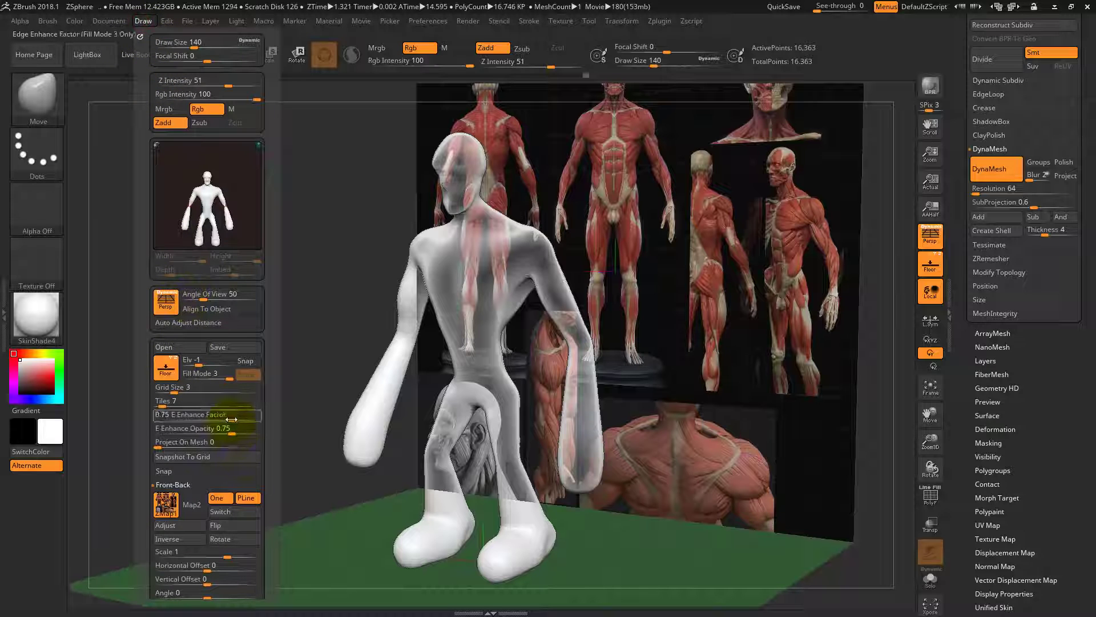
{"action": "mouse_move", "coordinate": [230, 419]}
{"action": "left_mouse_down"}
{"action": "mouse_move", "coordinate": [165, 416]}
{"action": "mouse_move", "coordinate": [264, 425]}
{"action": "mouse_move", "coordinate": [165, 412]}
{"action": "mouse_move", "coordinate": [176, 412]}
{"action": "left_mouse_up"}
{"action": "mouse_move", "coordinate": [309, 353]}
{"action": "left_mouse_down"}
{"action": "mouse_move", "coordinate": [365, 291]}
{"action": "mouse_move", "coordinate": [407, 267]}
{"action": "mouse_move", "coordinate": [659, 258]}
{"action": "left_mouse_up"}
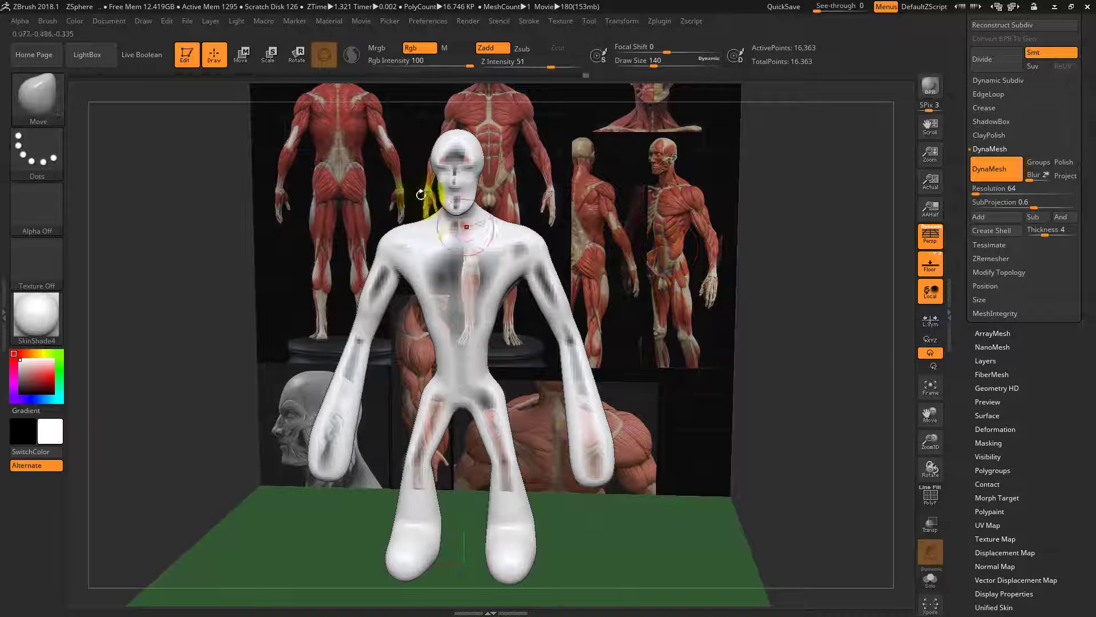
Step: Remove the Front-Back reference texture from the grid and hide the vertical grid plane, keeping only the floor
{"action": "left_click", "coordinate": [143, 21]}
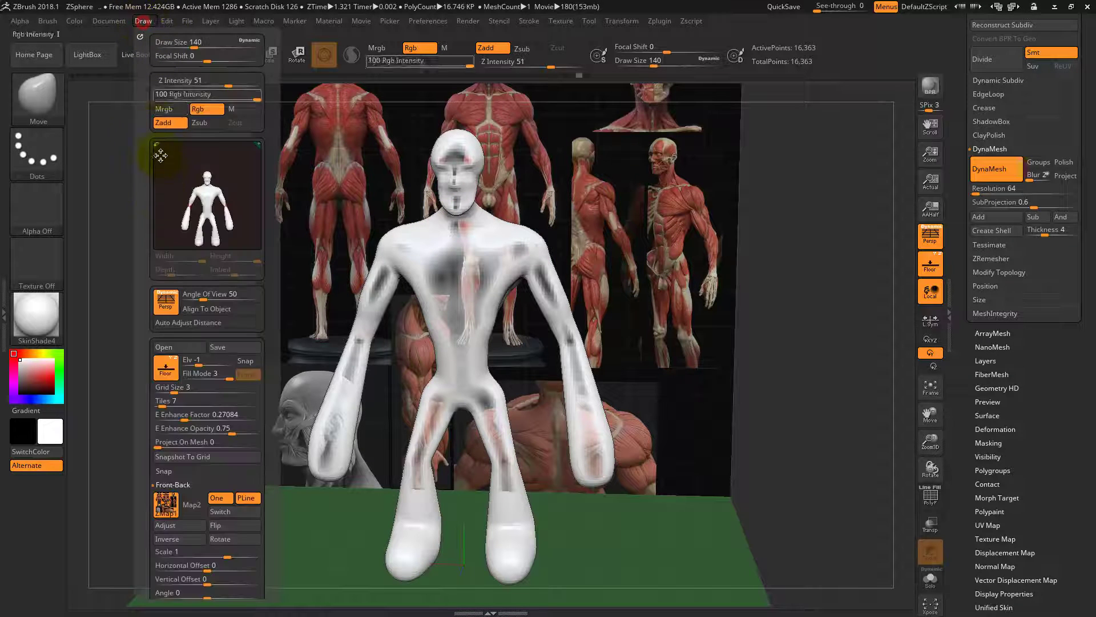
{"action": "left_click", "coordinate": [175, 506]}
{"action": "left_click", "coordinate": [205, 410]}
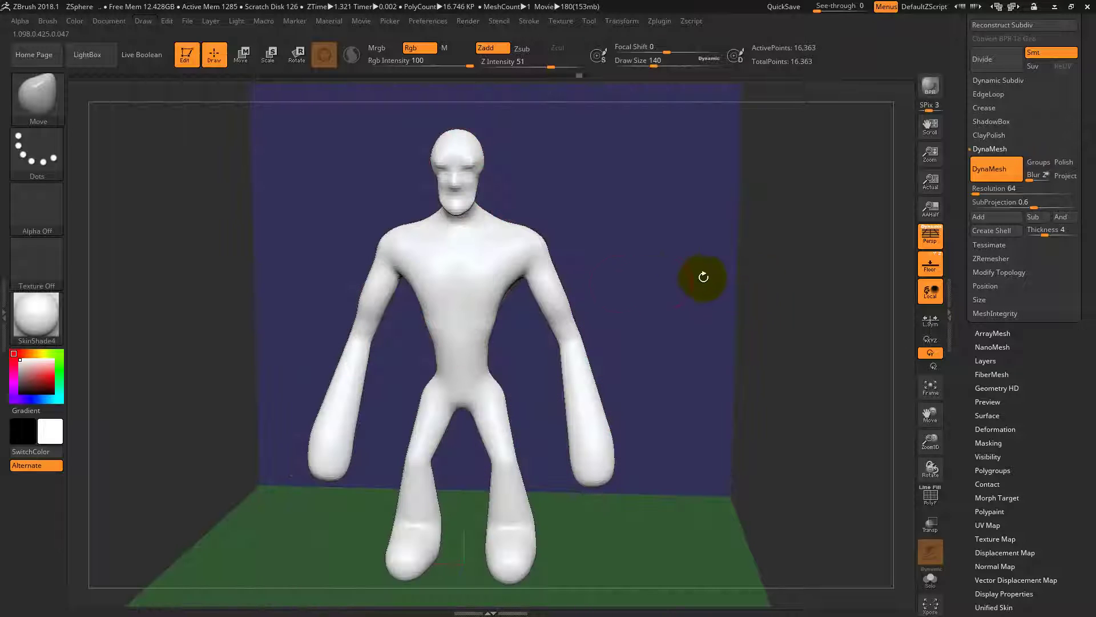
{"action": "left_click", "coordinate": [939, 253]}
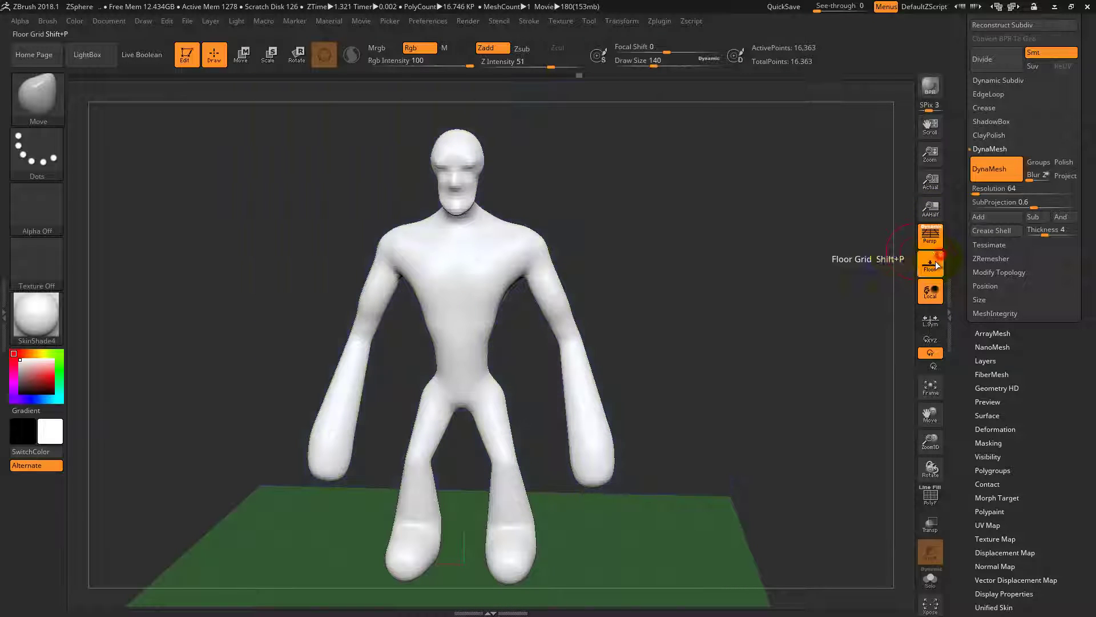
Step: Expand the texture Image Plane settings together with their Reference Views options
{"action": "left_click", "coordinate": [562, 22]}
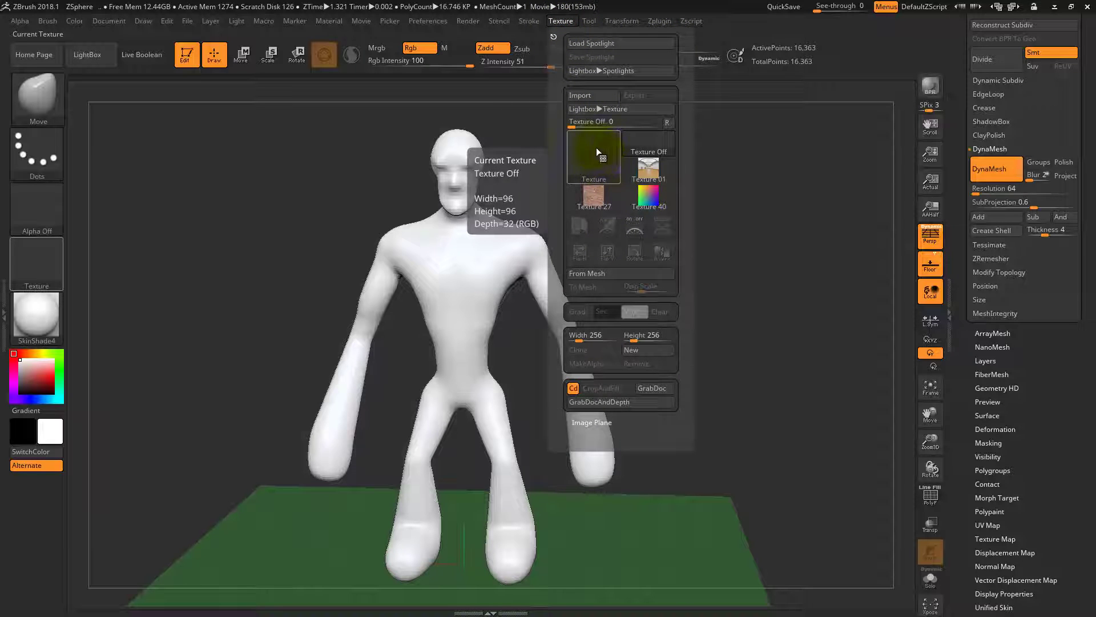
{"action": "left_click", "coordinate": [580, 422]}
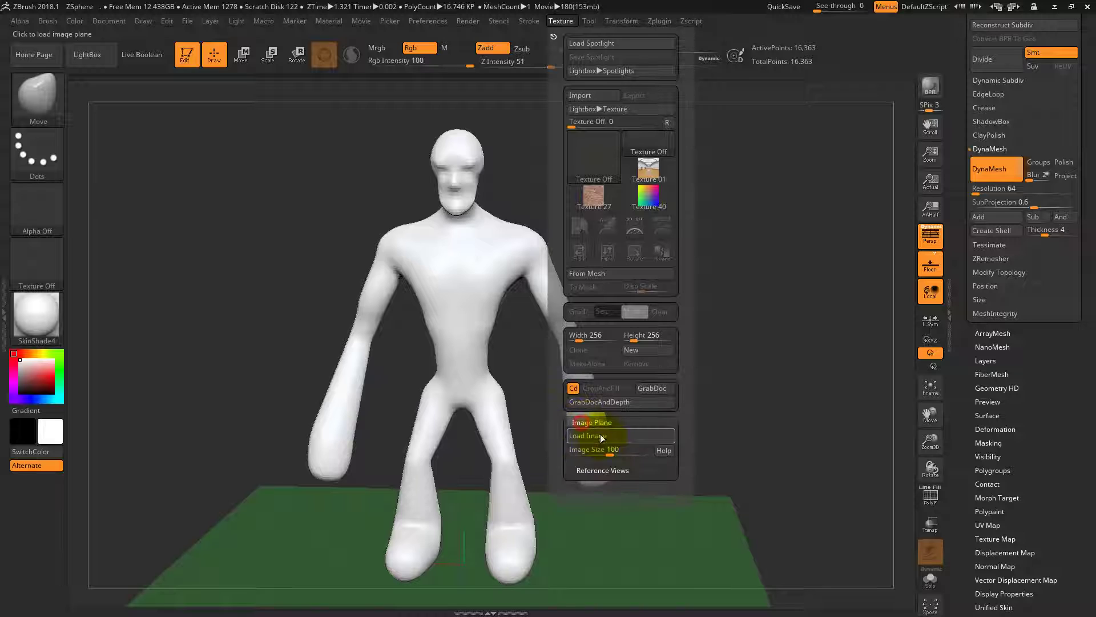
{"action": "left_click", "coordinate": [599, 470]}
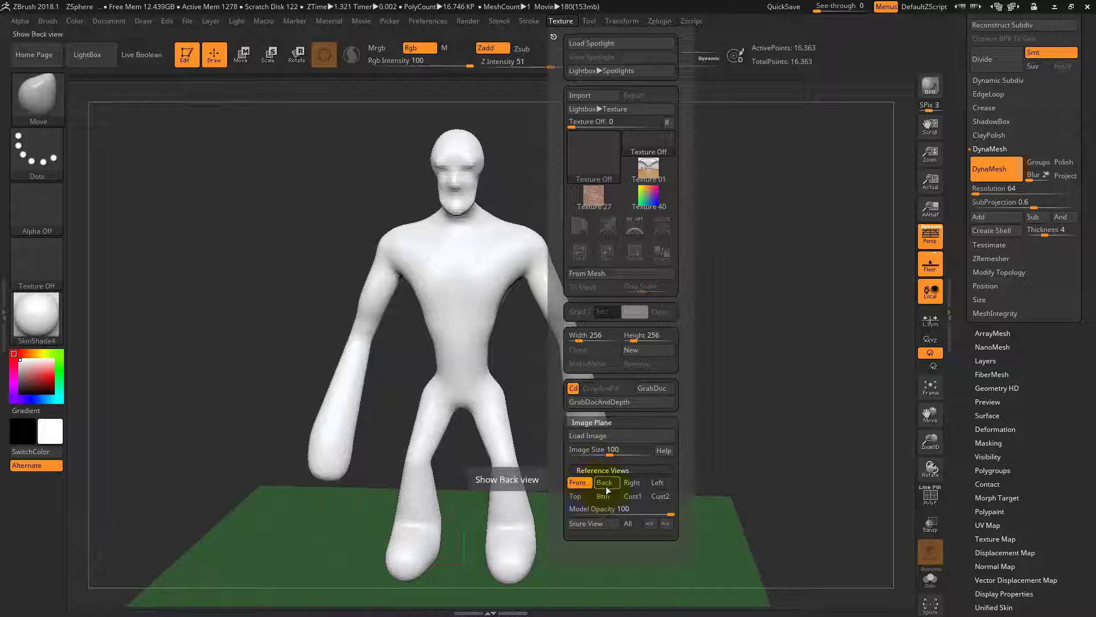
{"action": "left_click", "coordinate": [591, 147]}
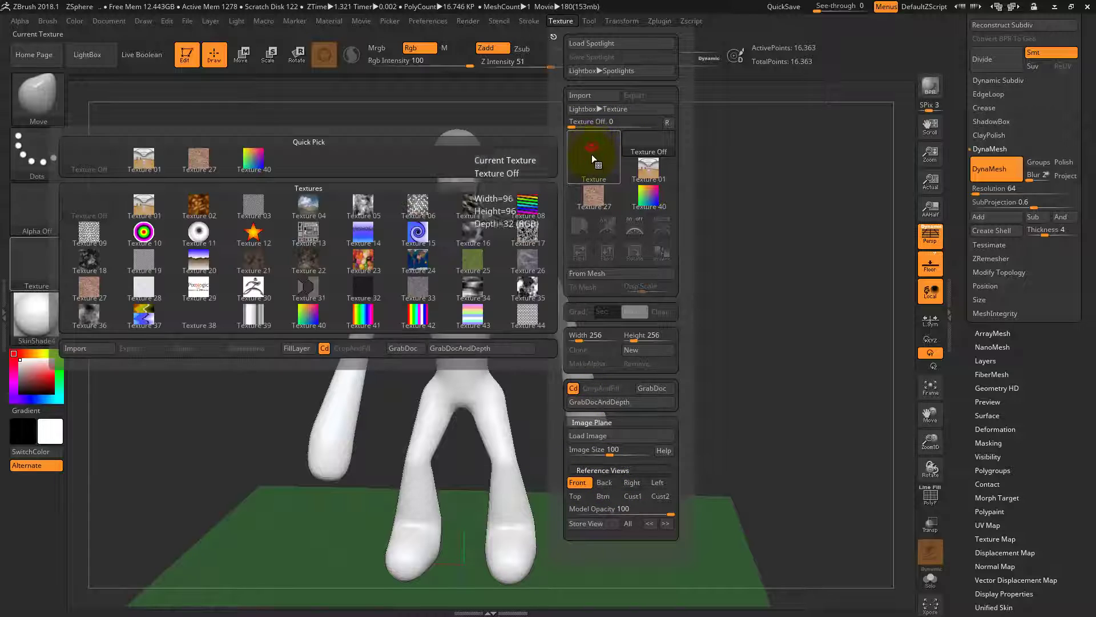
{"action": "left_click", "coordinate": [251, 155]}
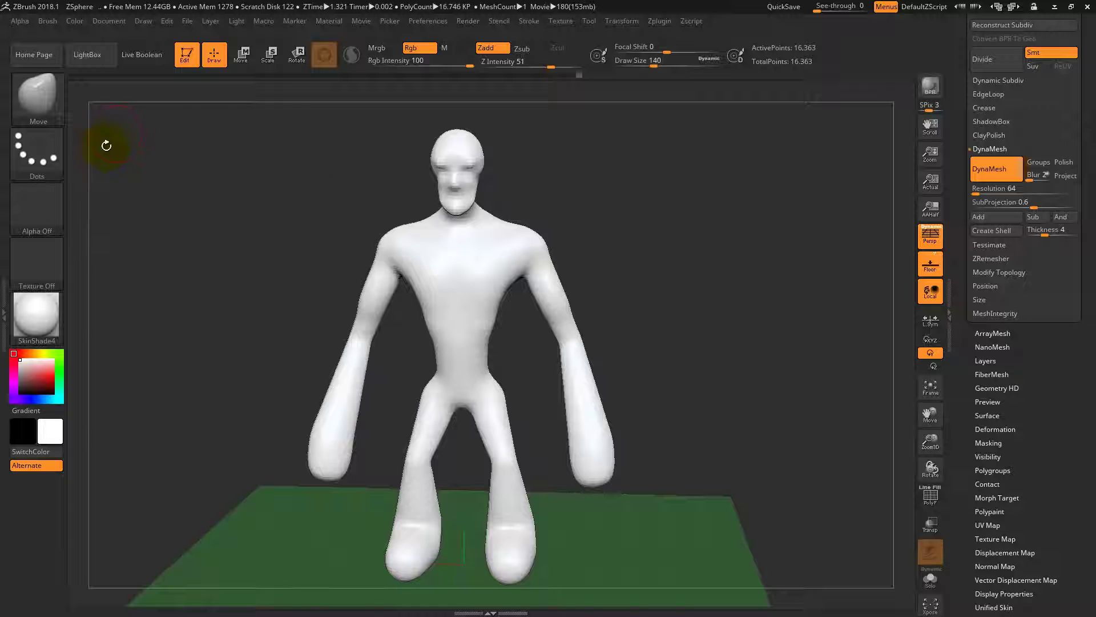
{"action": "left_click", "coordinate": [560, 19]}
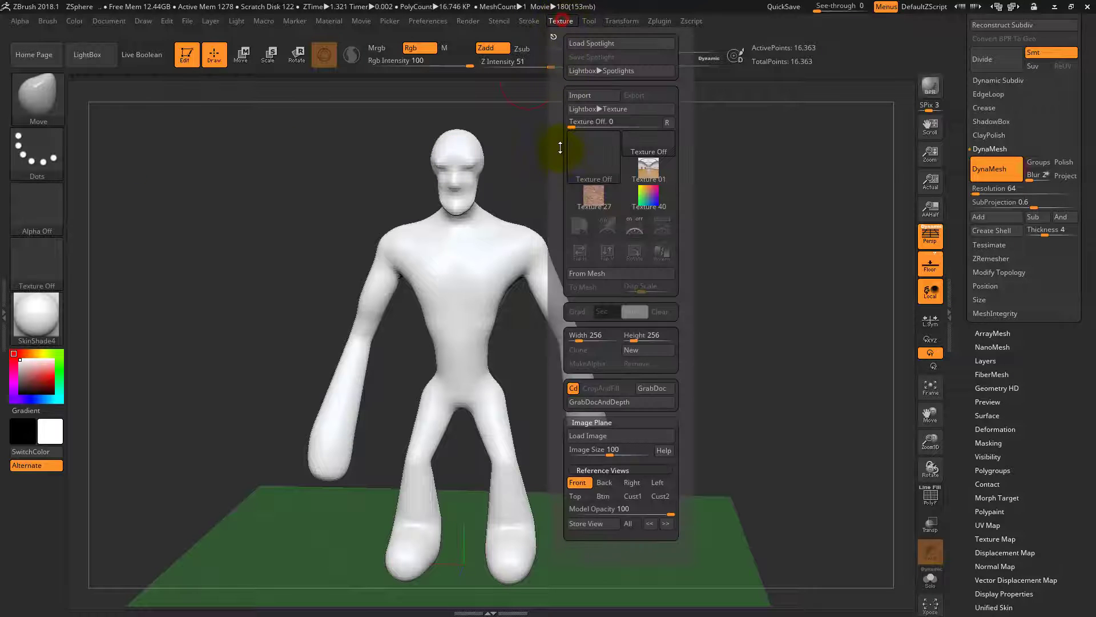
{"action": "left_click", "coordinate": [593, 158]}
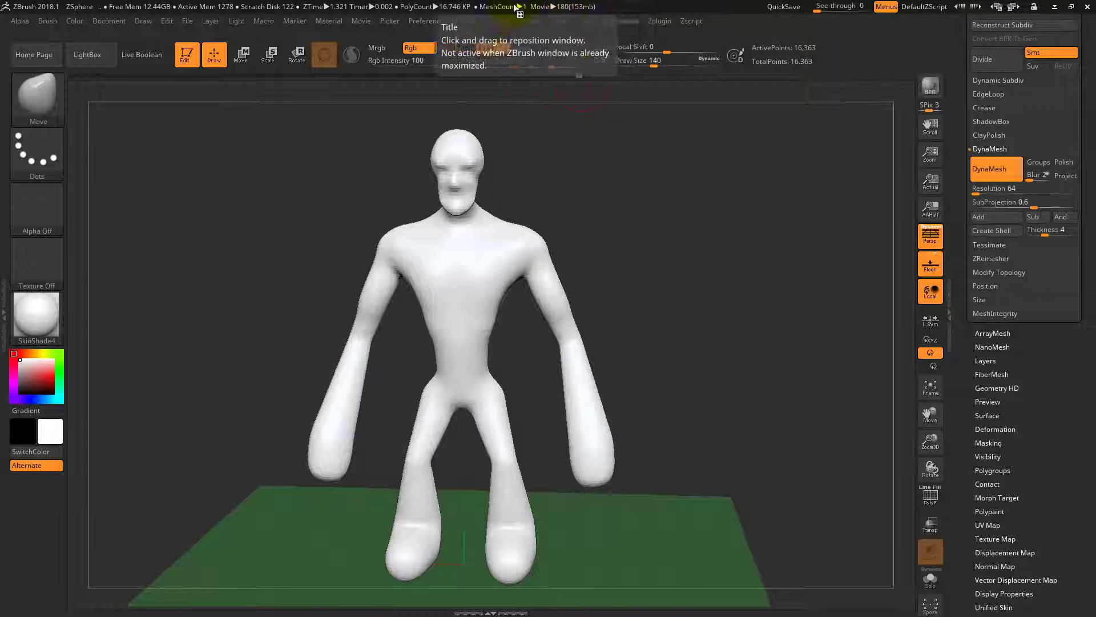
Step: Import the JPG image 00_Ref from the Man_muscle folder inside Allmaps as a new texture
{"action": "left_click", "coordinate": [552, 16]}
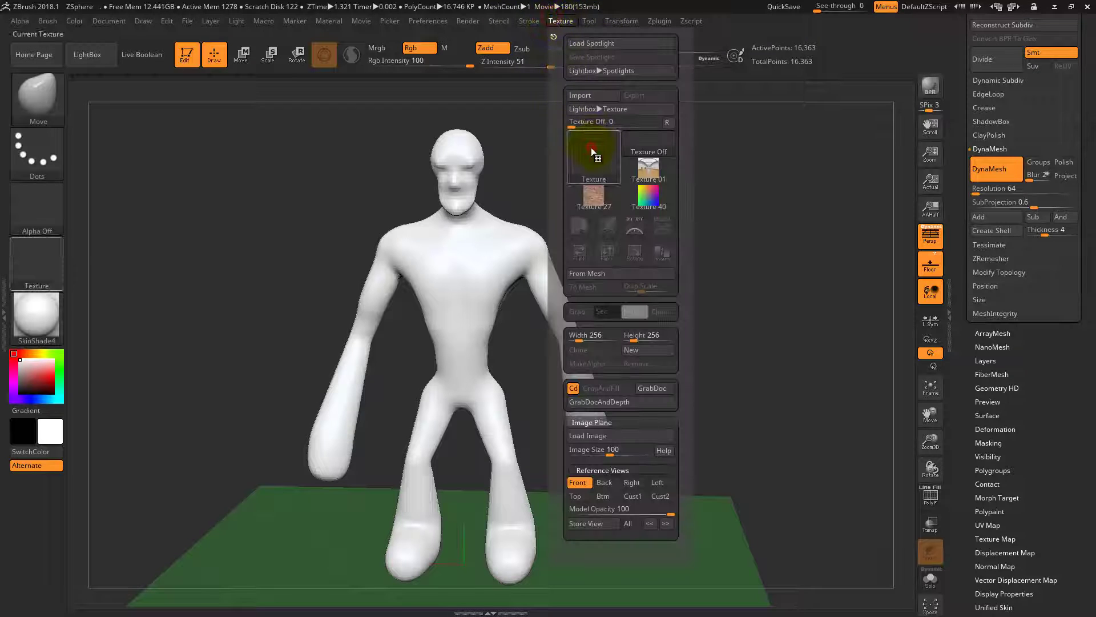
{"action": "left_click", "coordinate": [591, 147]}
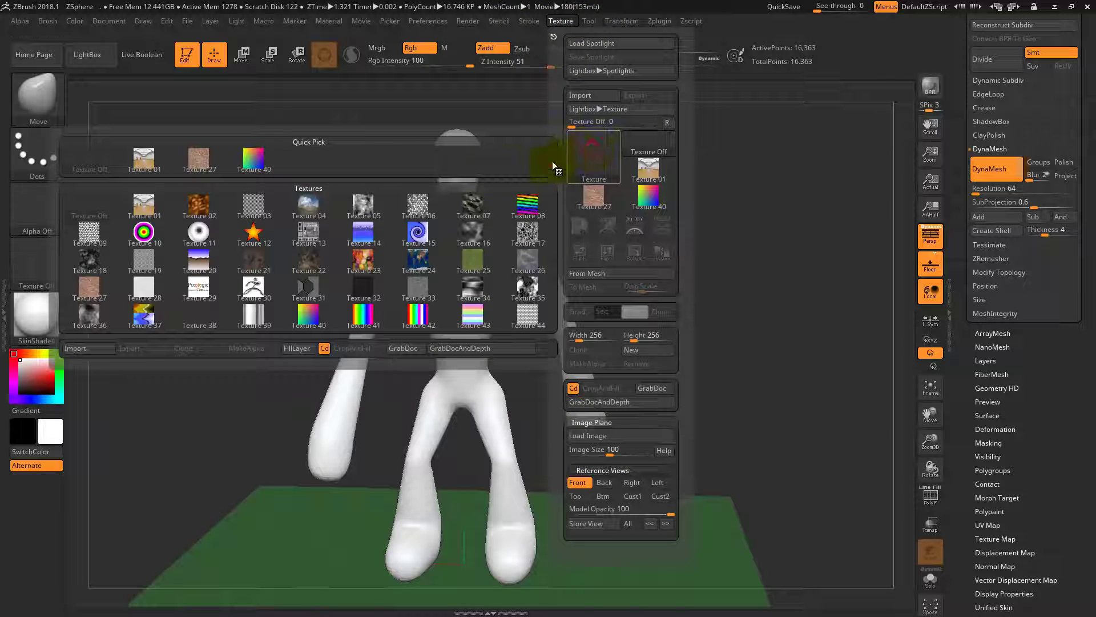
{"action": "left_click", "coordinate": [89, 349]}
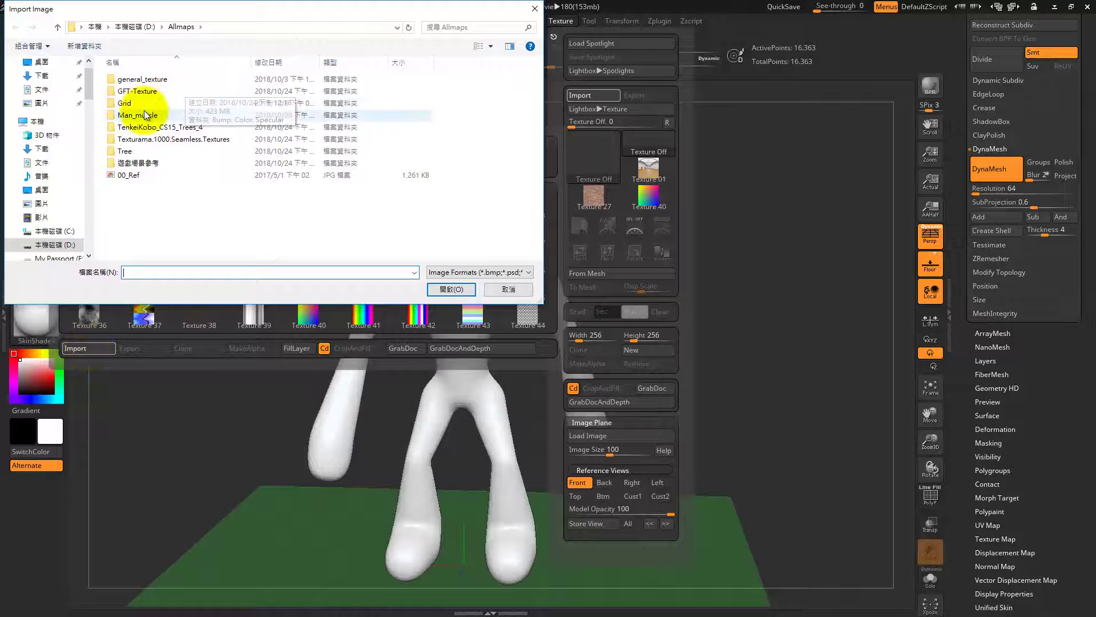
{"action": "double_click", "coordinate": [146, 115]}
{"action": "left_click", "coordinate": [193, 98]}
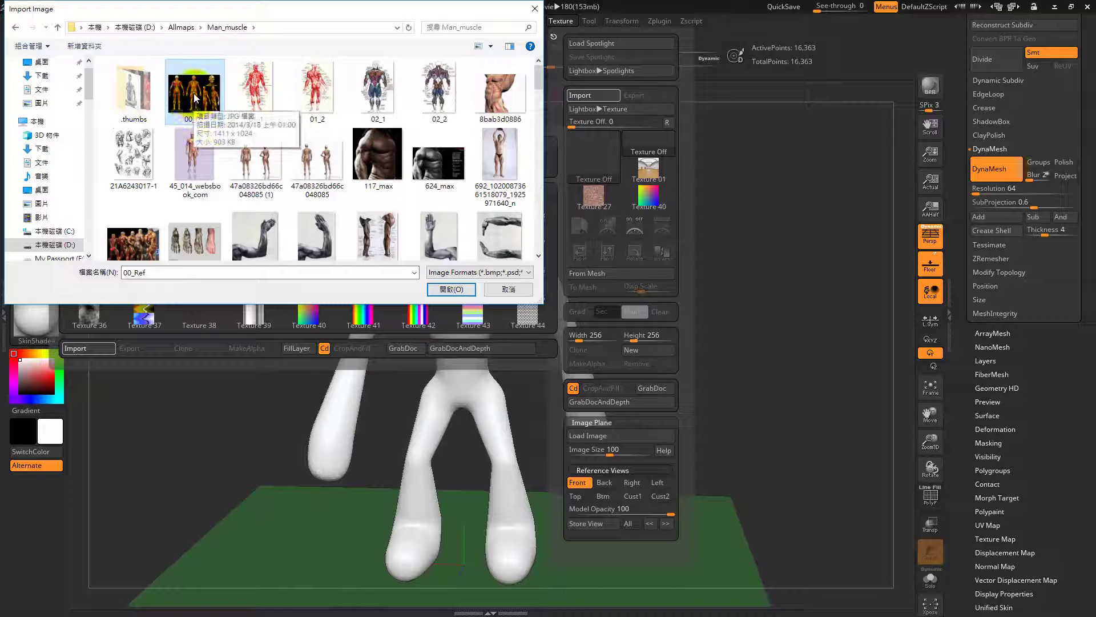
{"action": "double_click", "coordinate": [193, 98]}
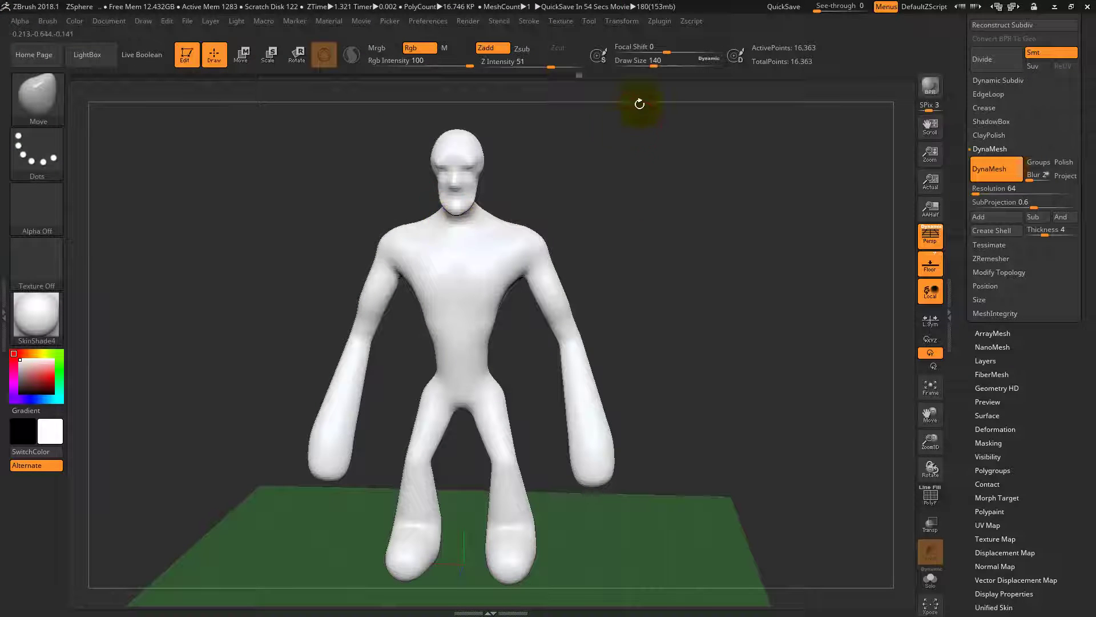
Step: Select the 00_Ref texture and load it as the image plane for the Front reference view
{"action": "left_click", "coordinate": [560, 21]}
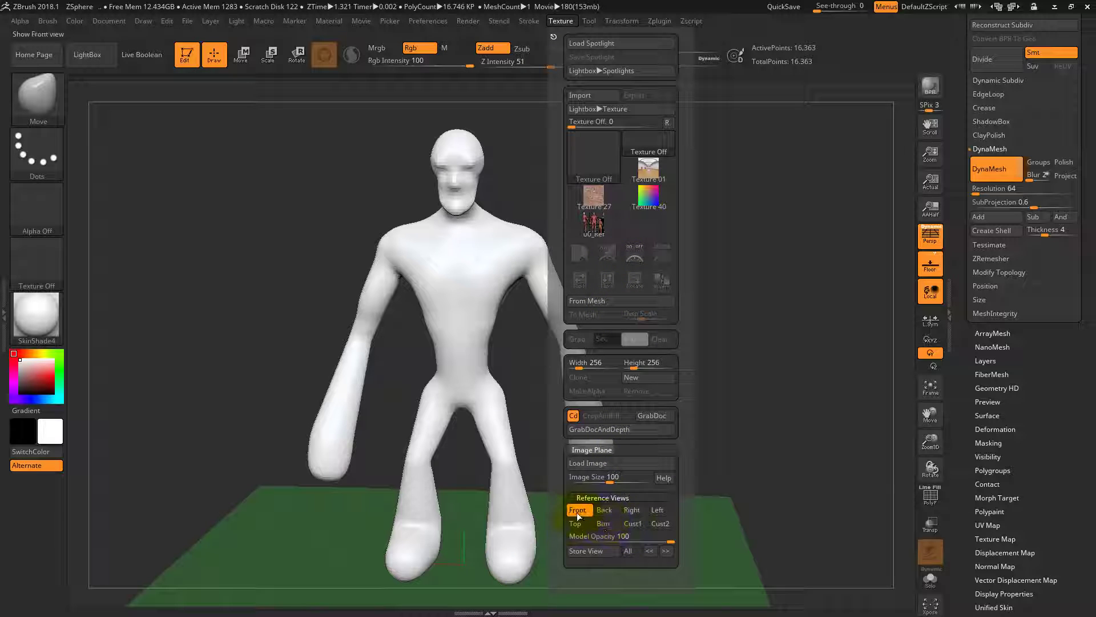
{"action": "left_click", "coordinate": [586, 222]}
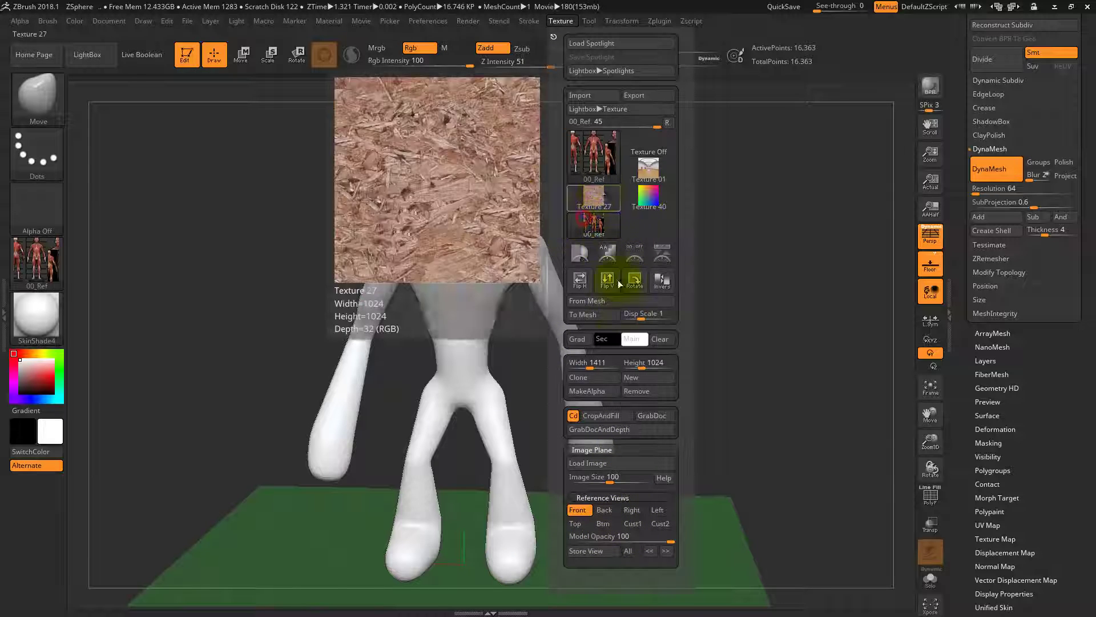
{"action": "left_click", "coordinate": [604, 463]}
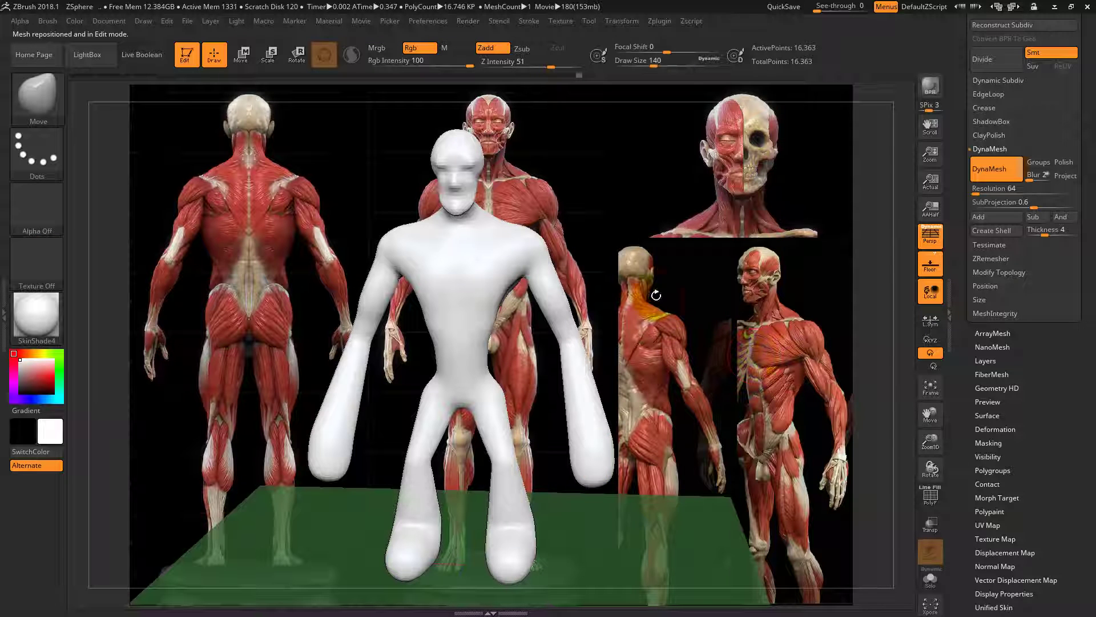
Step: Examine the figure from the front, side and back against the anatomy reference behind it
{"action": "left_click_drag", "start_coordinate": [668, 308], "coordinate": [611, 286]}
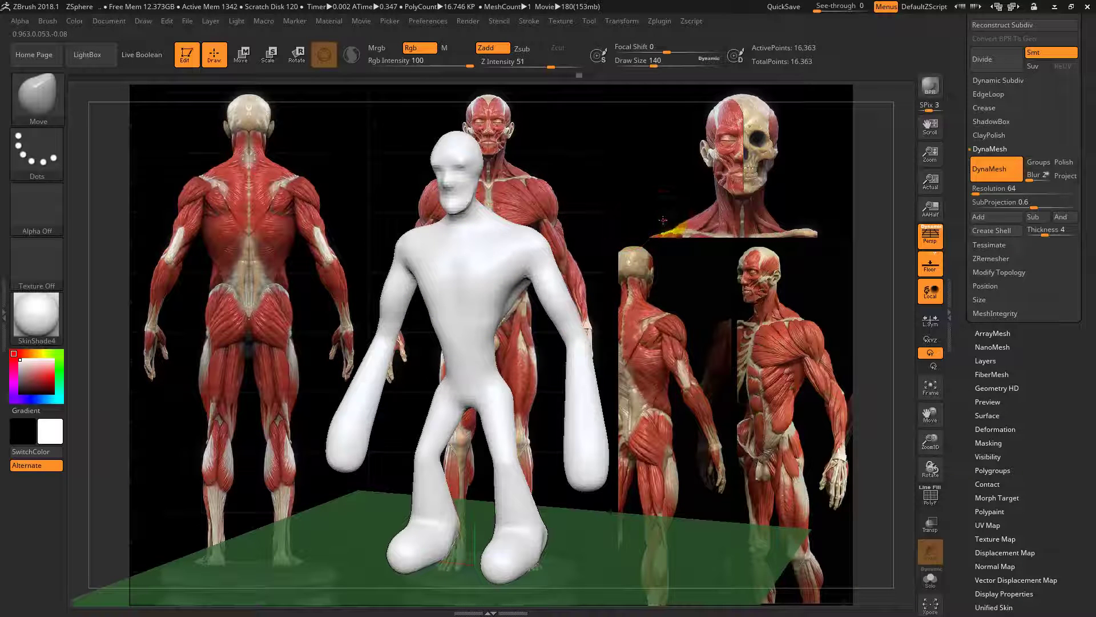
{"action": "mouse_move", "coordinate": [663, 220]}
{"action": "left_mouse_down"}
{"action": "mouse_move", "coordinate": [606, 246]}
{"action": "mouse_move", "coordinate": [760, 247]}
{"action": "mouse_move", "coordinate": [740, 268]}
{"action": "mouse_move", "coordinate": [668, 236]}
{"action": "mouse_move", "coordinate": [733, 233]}
{"action": "mouse_move", "coordinate": [647, 234]}
{"action": "mouse_move", "coordinate": [657, 239]}
{"action": "left_mouse_up"}
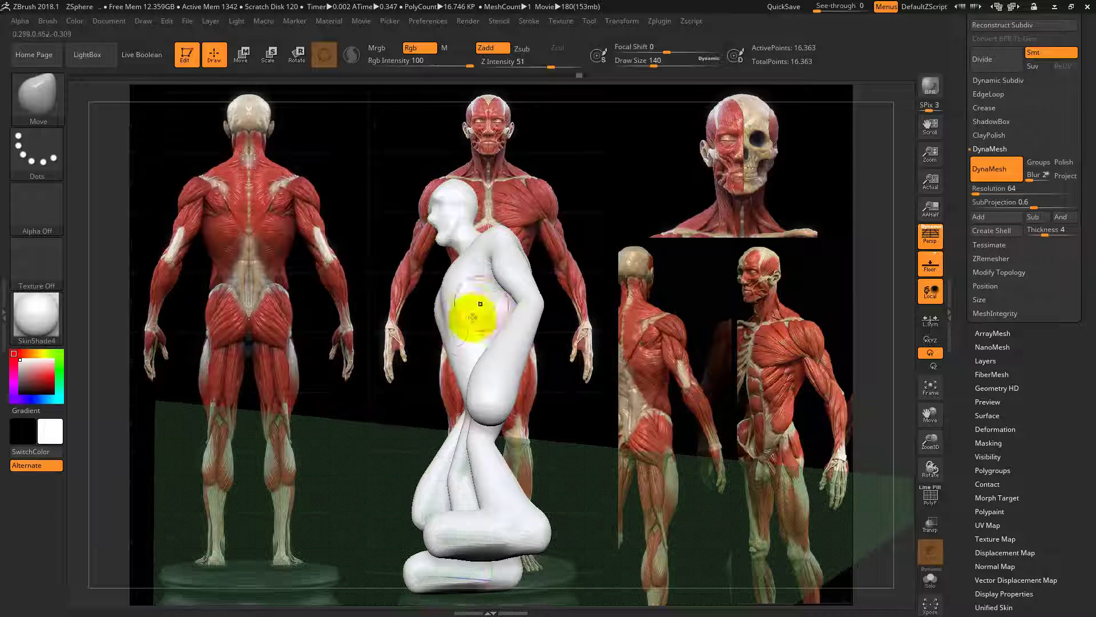
{"action": "left_click_drag", "start_coordinate": [628, 251], "coordinate": [445, 263]}
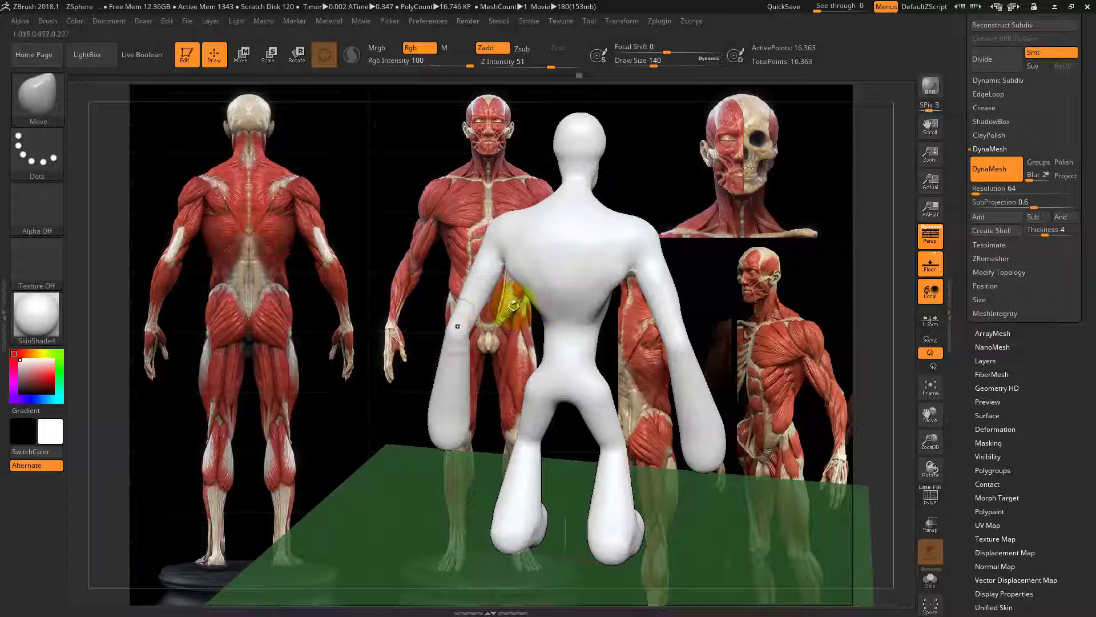
{"action": "left_click_drag", "start_coordinate": [259, 298], "coordinate": [392, 298]}
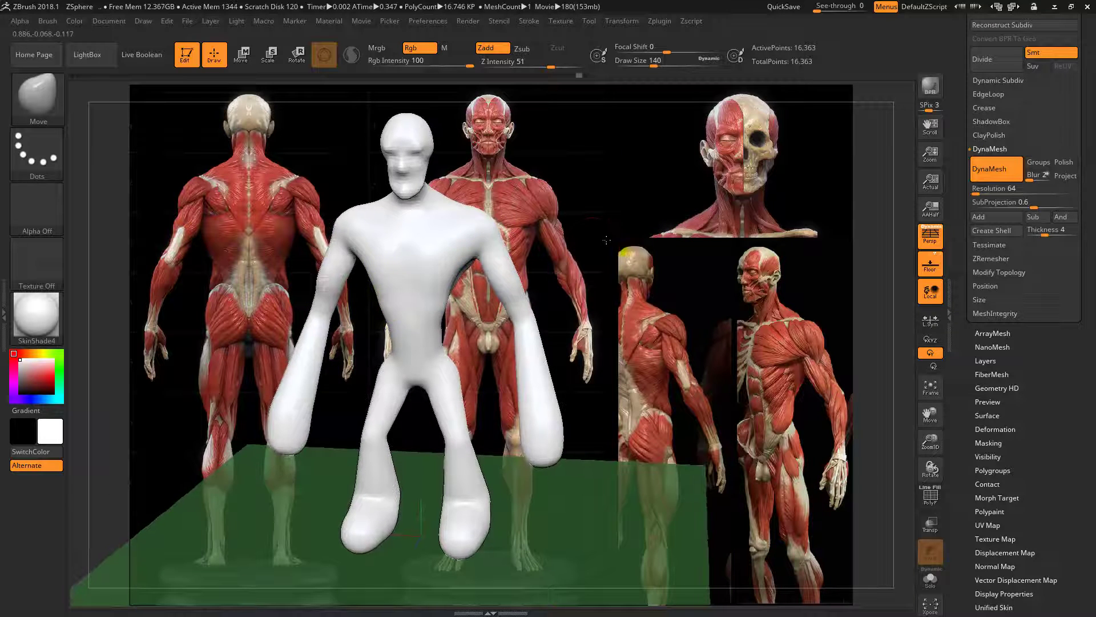
{"action": "left_click_drag", "start_coordinate": [607, 241], "coordinate": [651, 145]}
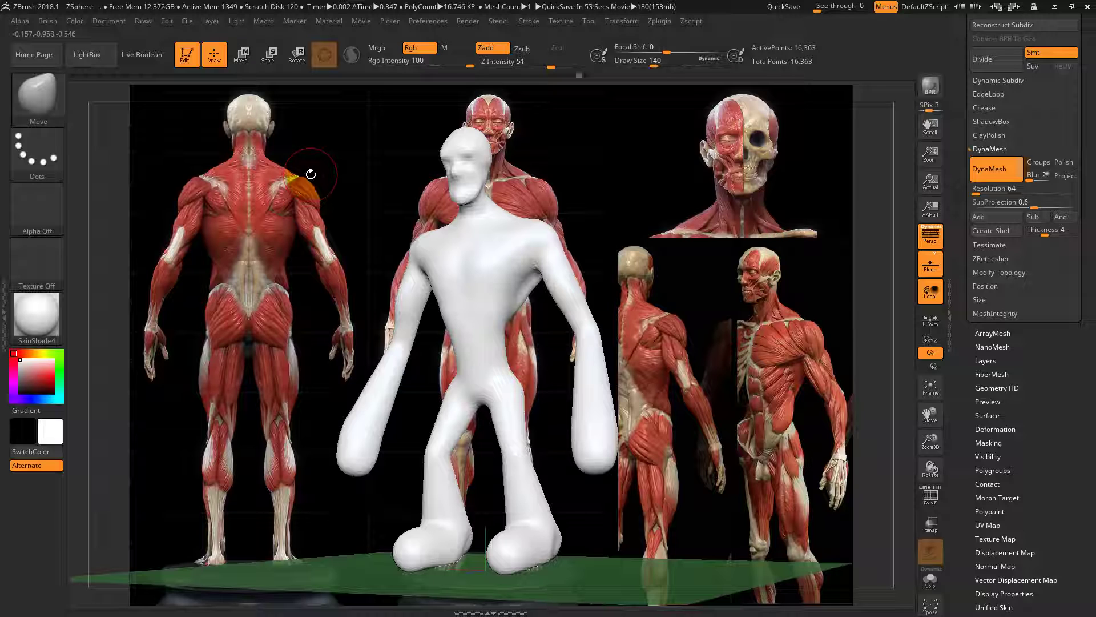
{"action": "key", "text": "ctrl"}
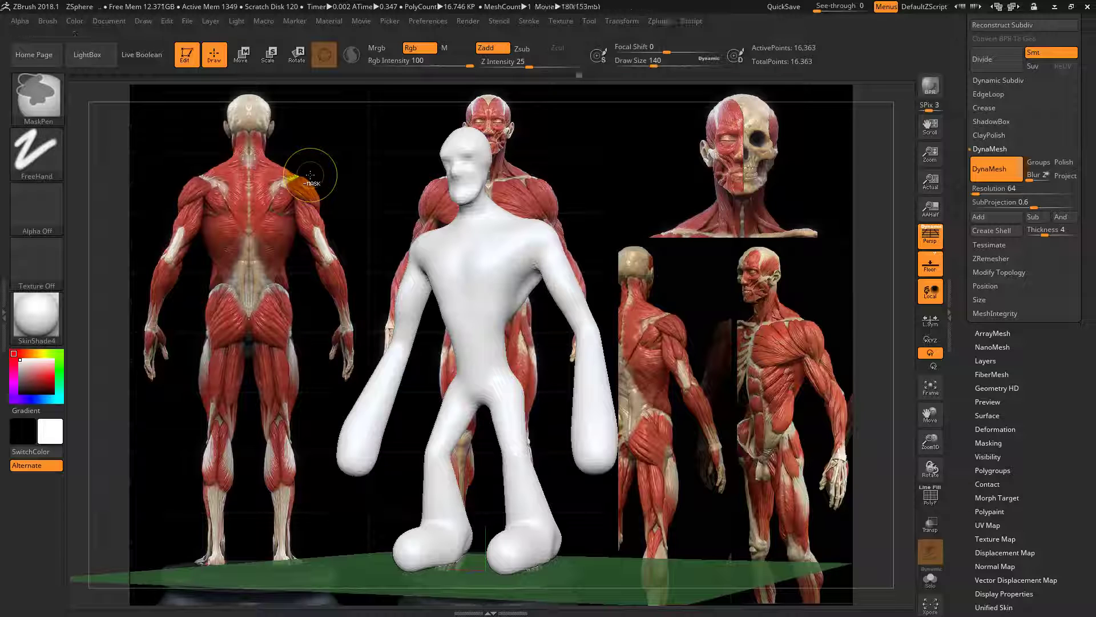